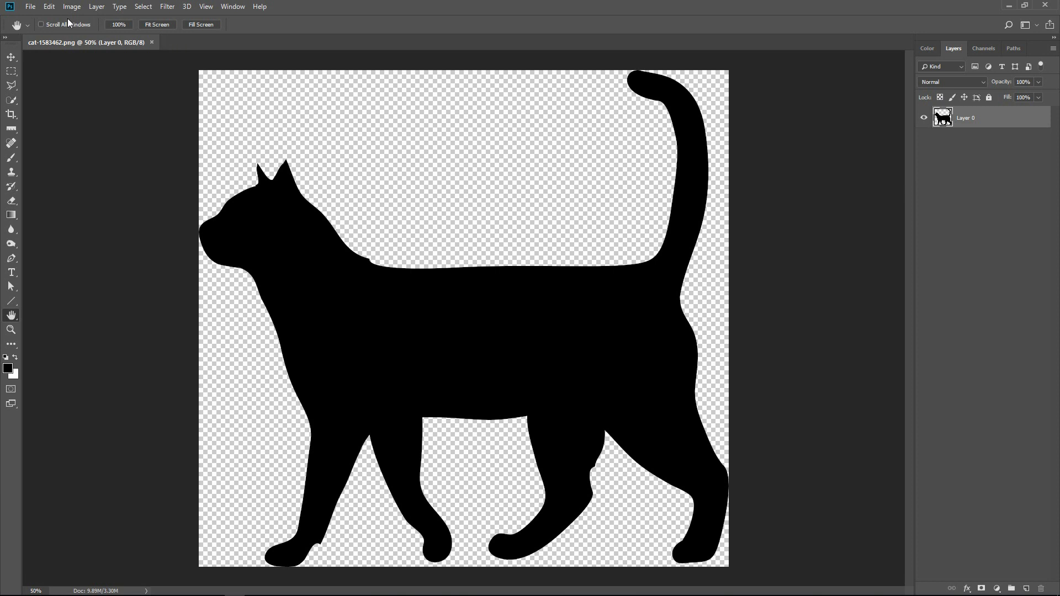
Save the cat silhouette in Photoshop (*.PSD) format under the name Cat1
click(32, 9)
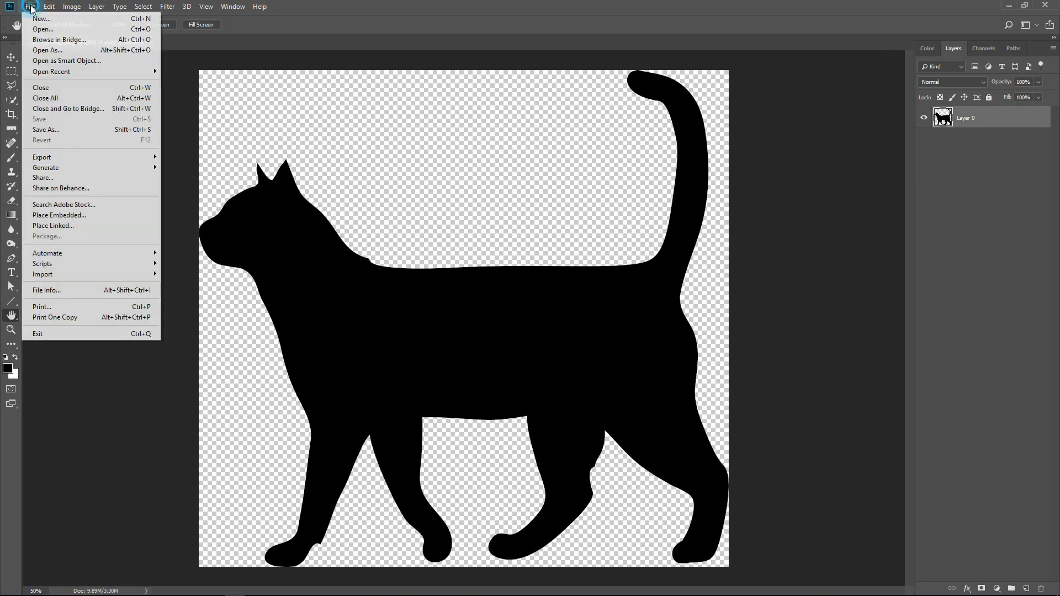
click(77, 129)
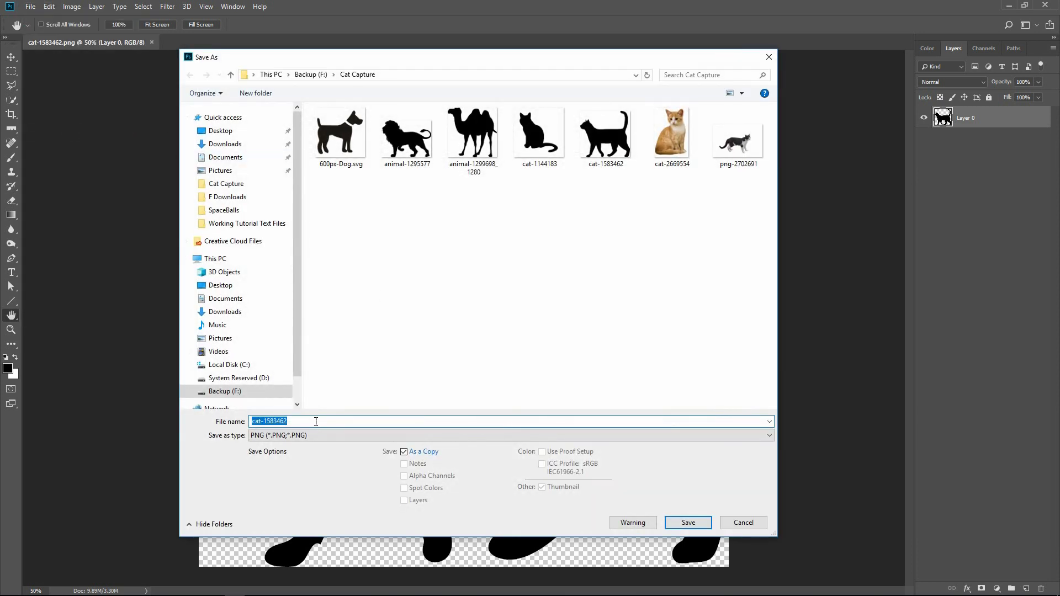
click(313, 435)
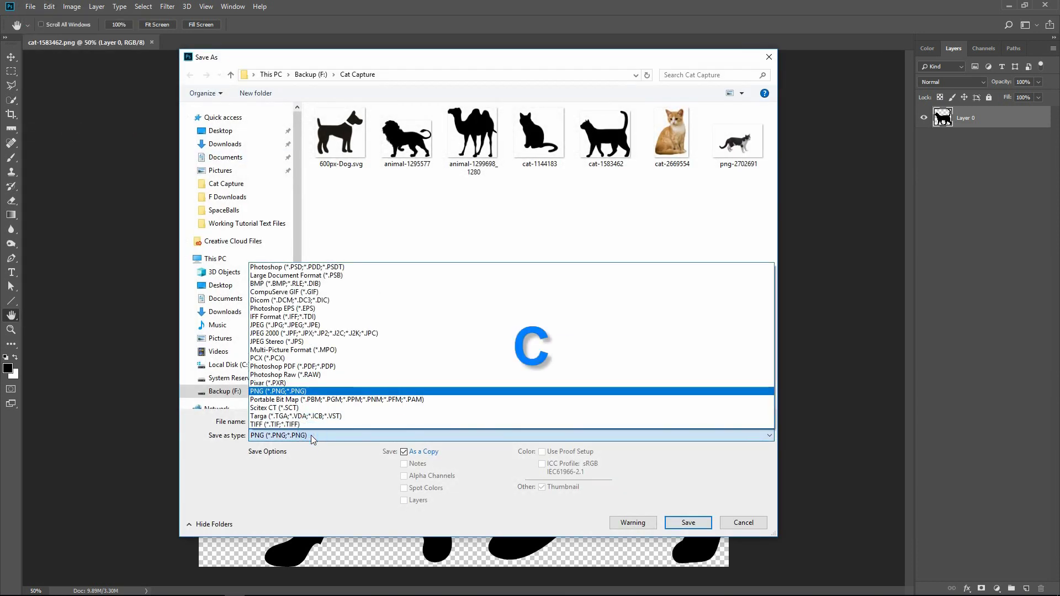
click(304, 267)
text(Cat1)
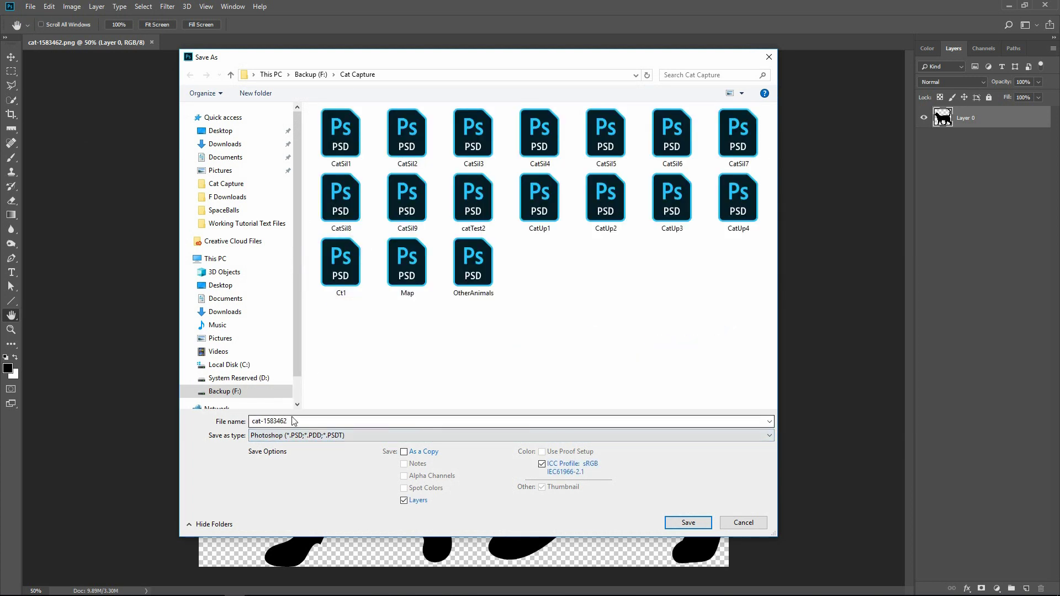
key(Return)
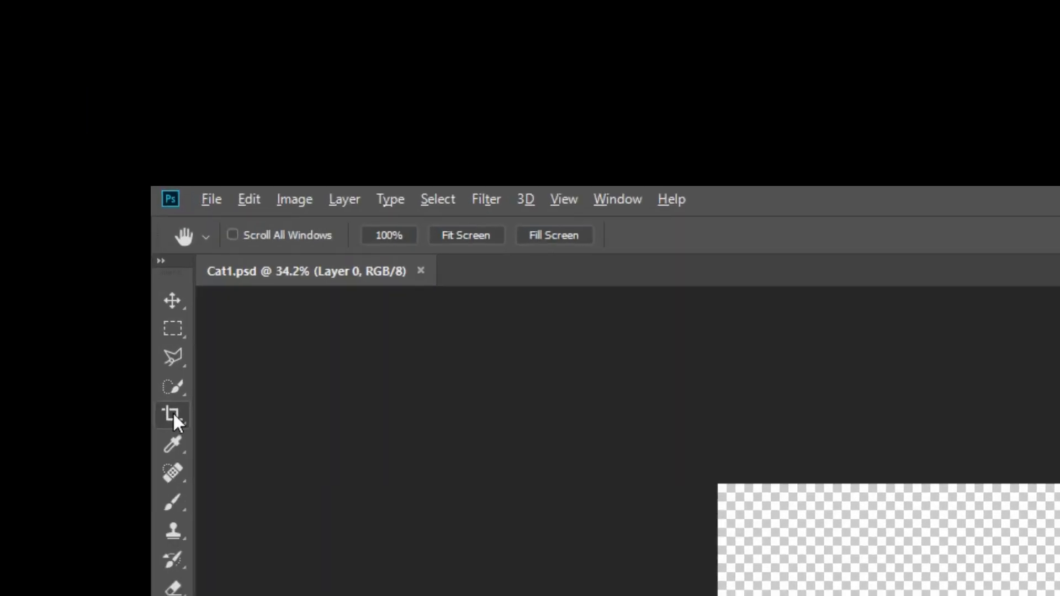
Set the Crop tool to a 4:5 ratio and enlarge the crop area above and below
click(173, 413)
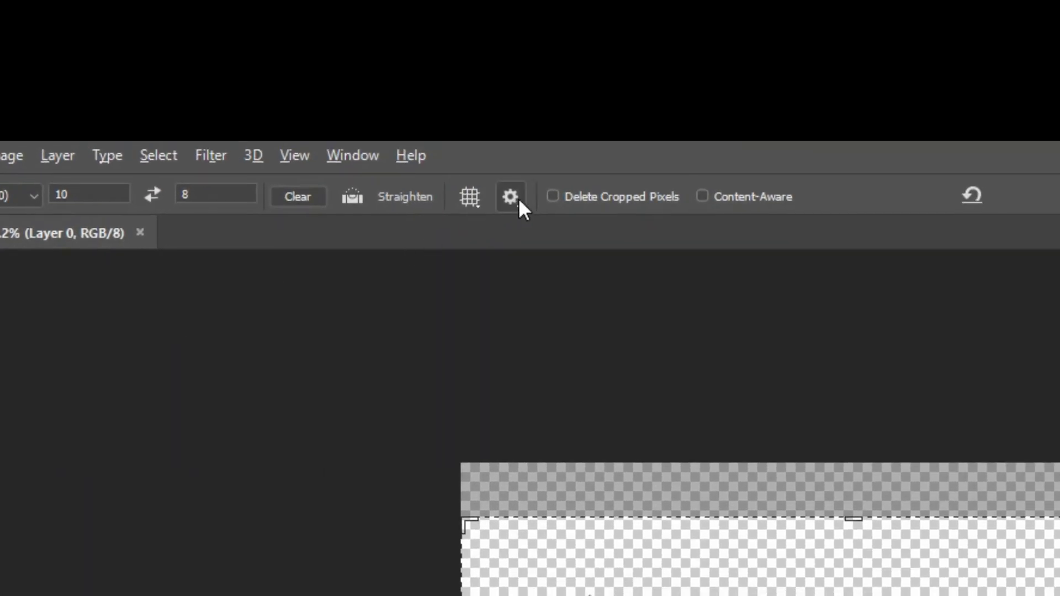
click(510, 197)
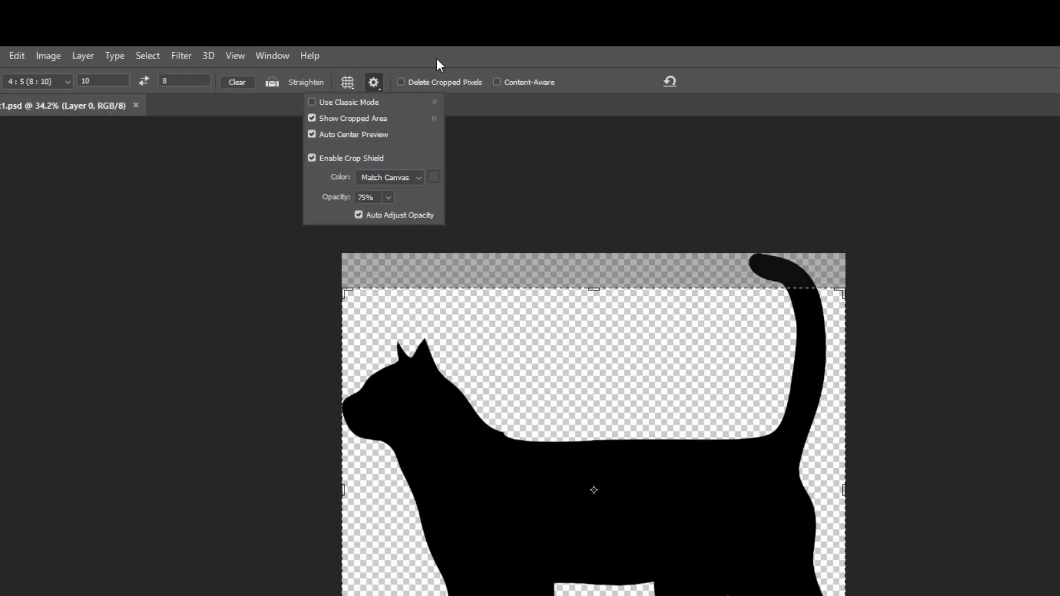
click(441, 323)
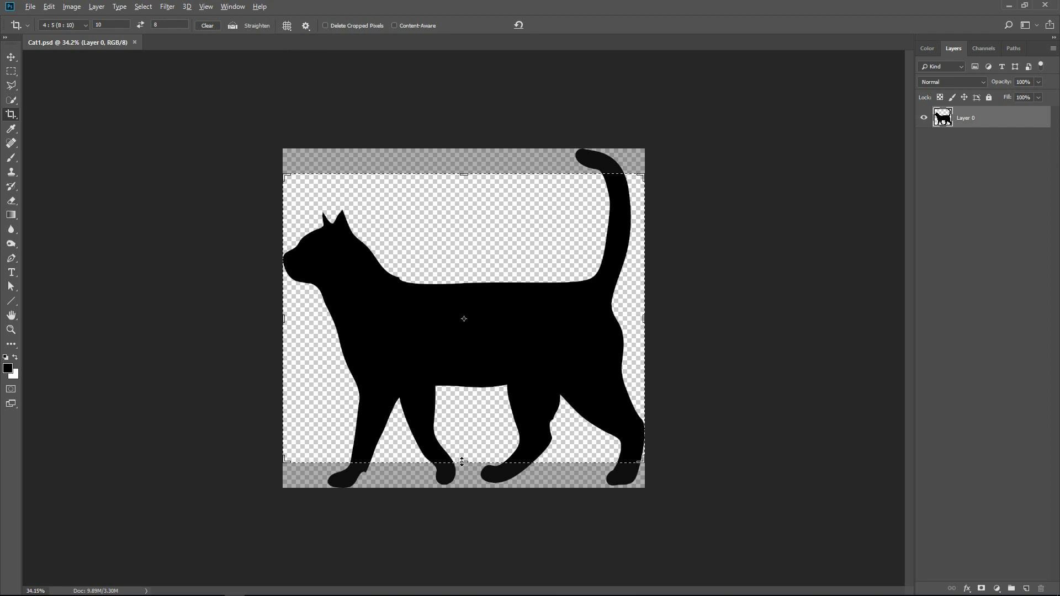
drag(464, 462, 464, 490)
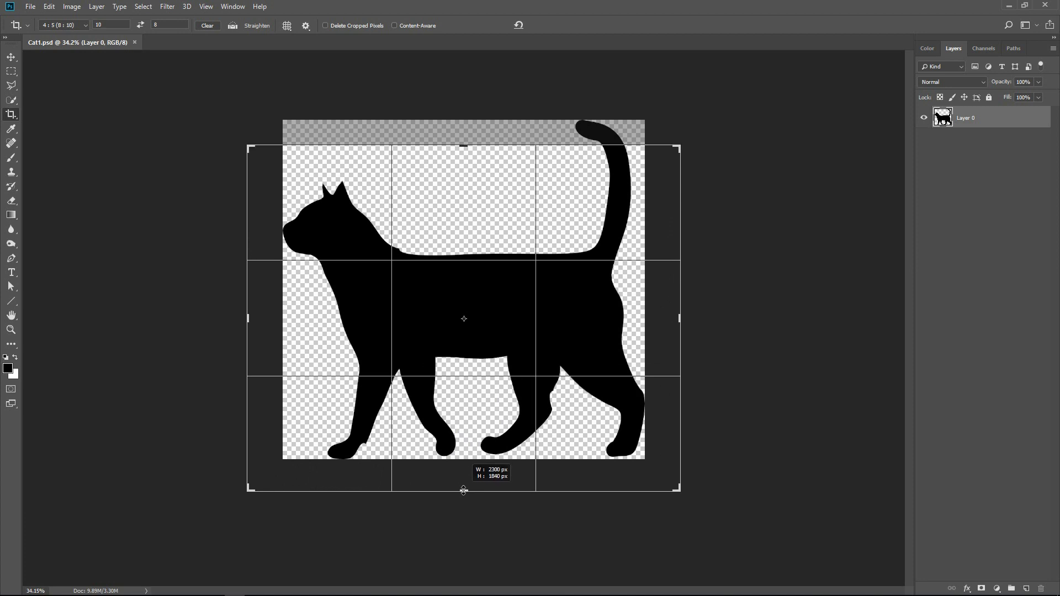
drag(463, 491, 463, 491)
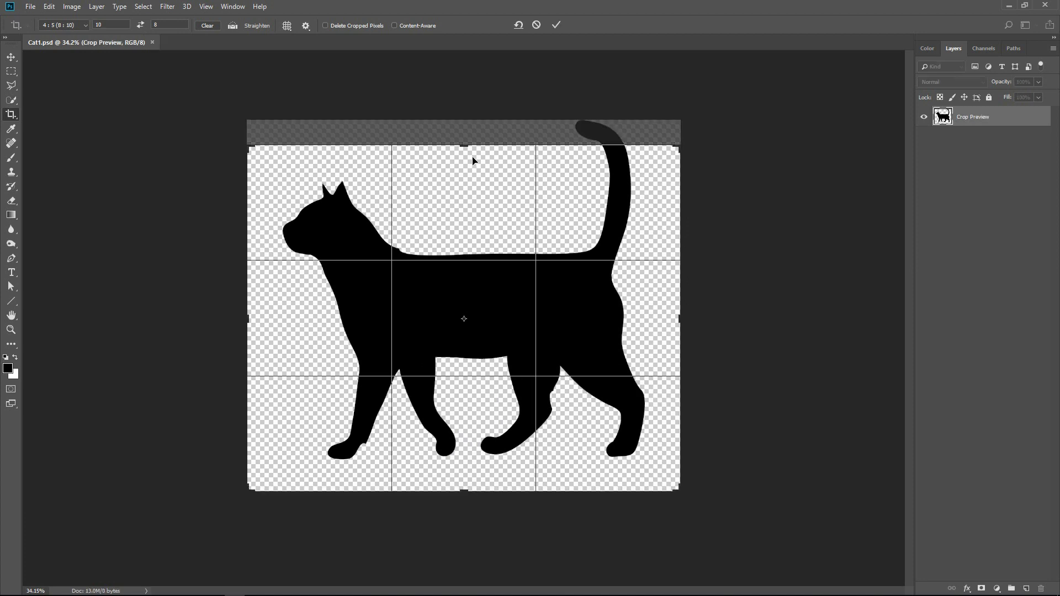
drag(463, 146, 464, 114)
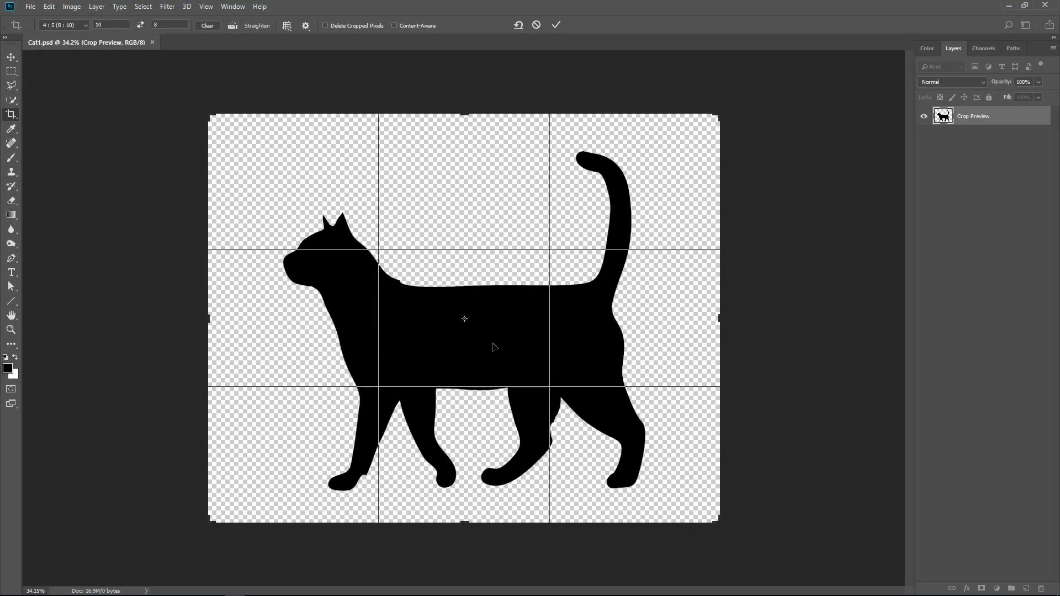
Centre the cat within the enlarged crop area and commit the crop
drag(496, 346, 496, 322)
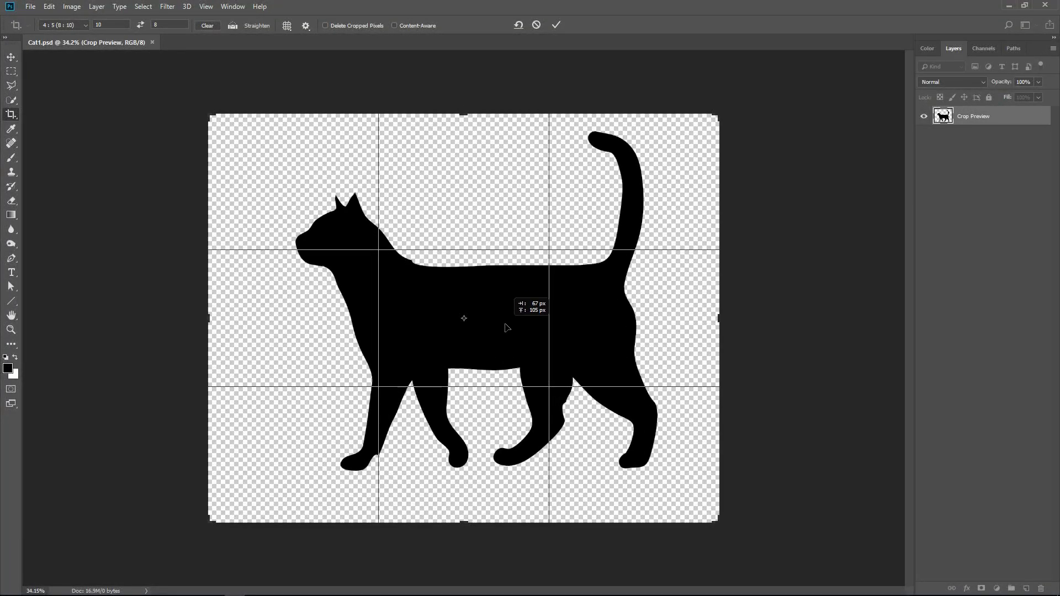
drag(496, 325, 509, 328)
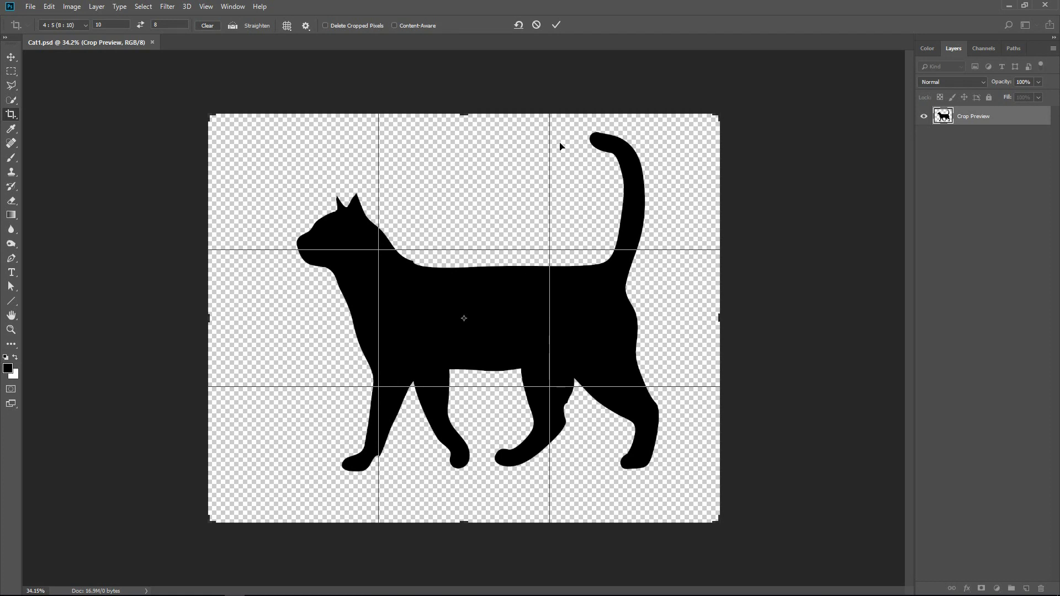
click(557, 26)
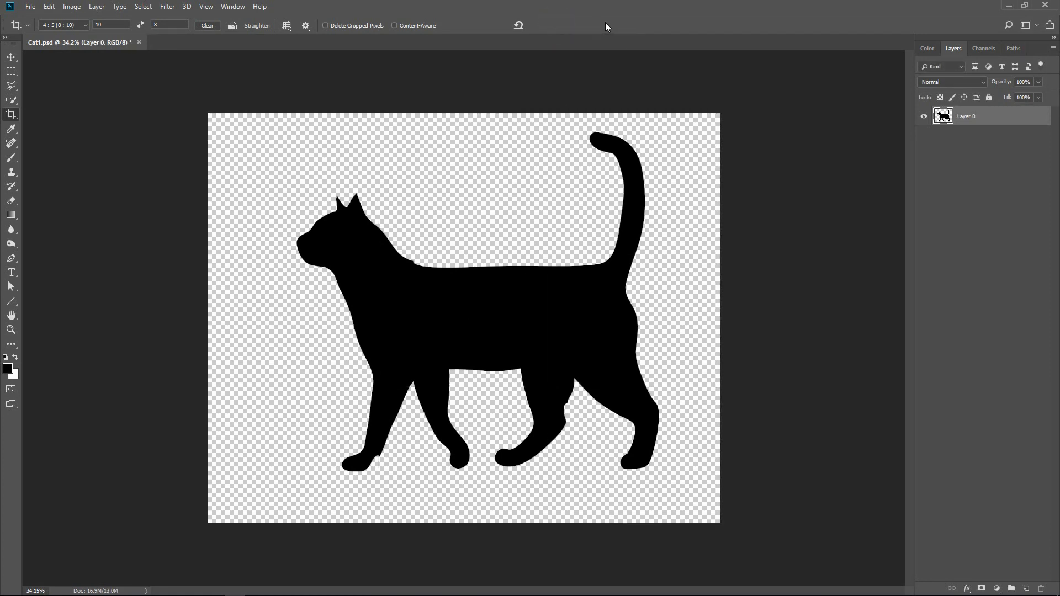
click(11, 315)
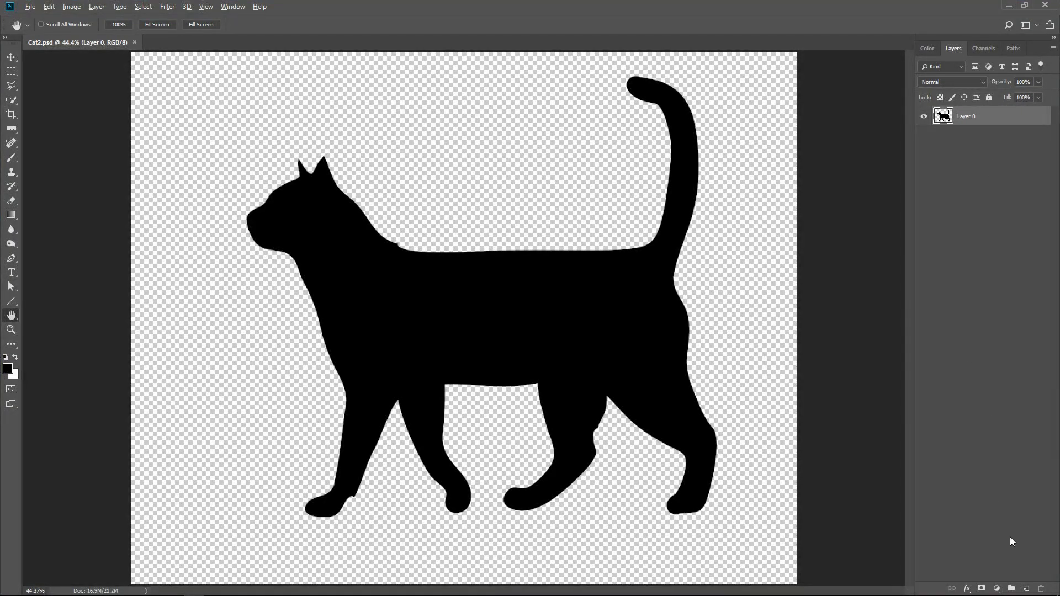
Add a new layer below the cat and name it Background
ctrl+click(1027, 589)
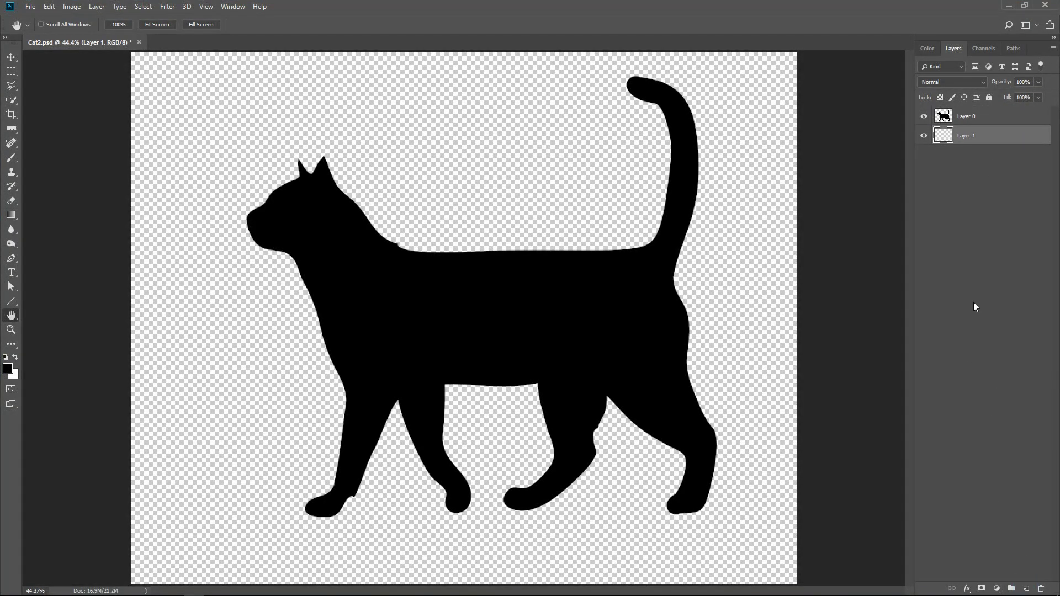
double_click(967, 135)
text(Background)
key(Return)
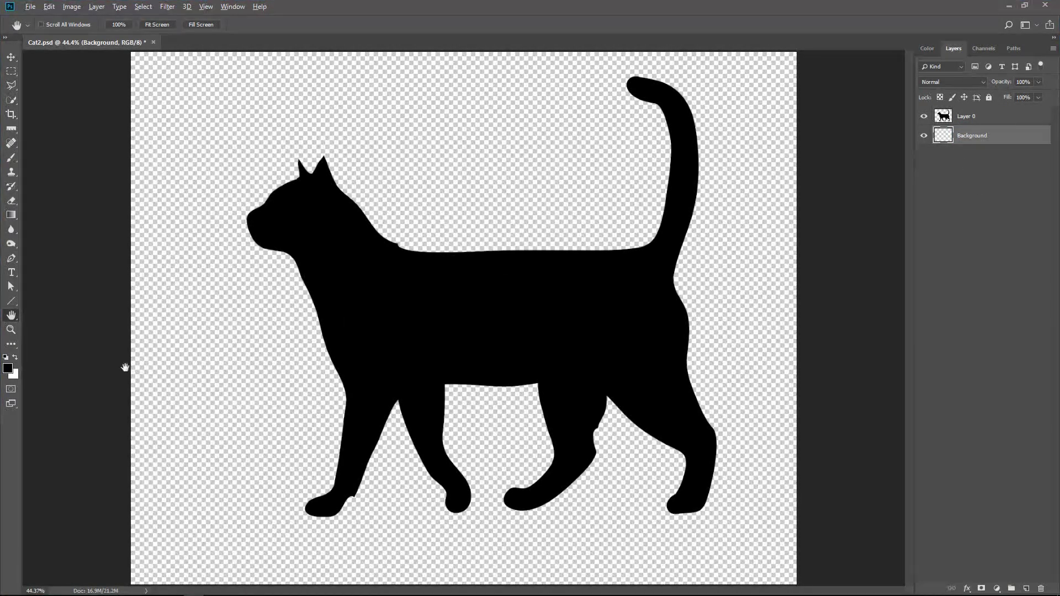
Fill the Background layer with a bright blue foreground colour
click(10, 370)
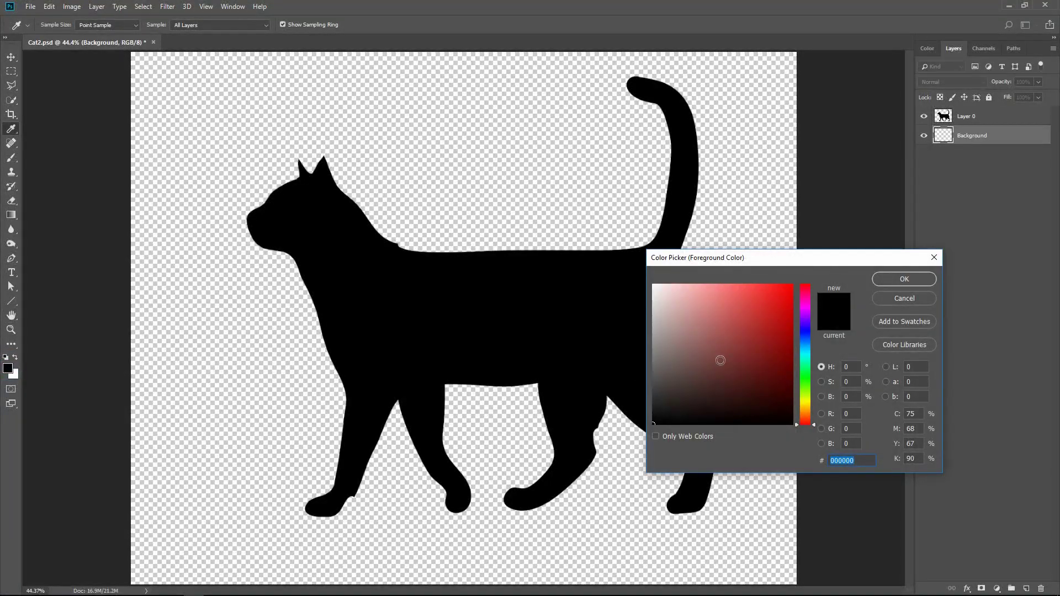
drag(814, 424, 818, 339)
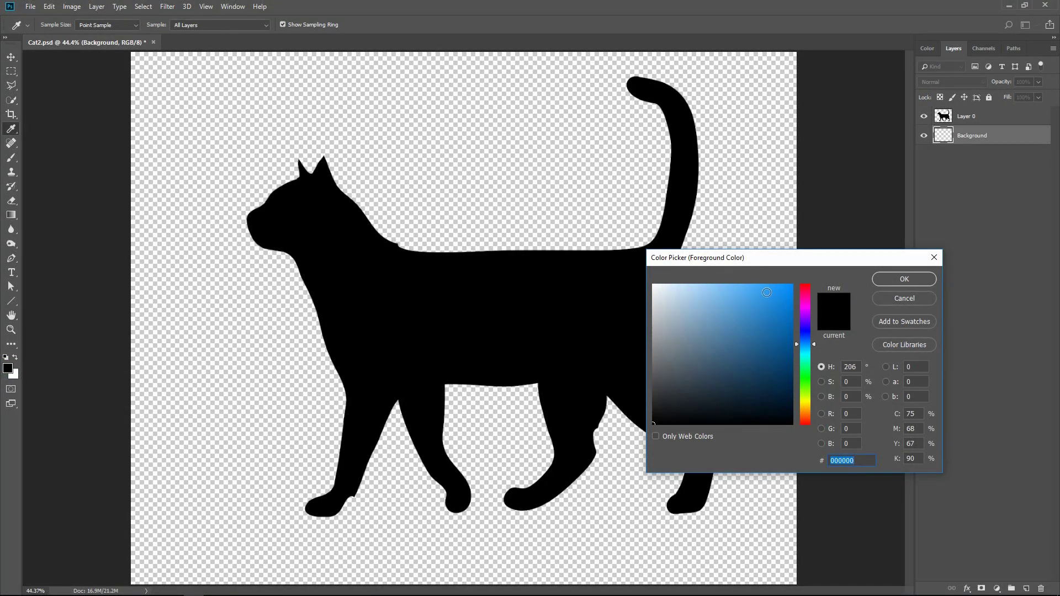
click(766, 293)
click(897, 279)
key(h)
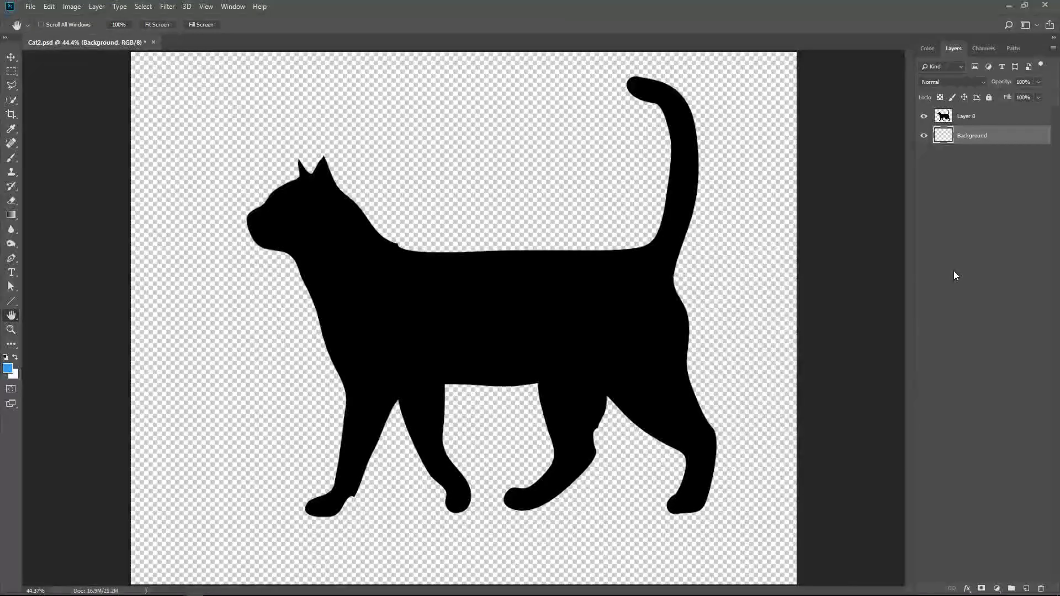
key(alt+BackSpace)
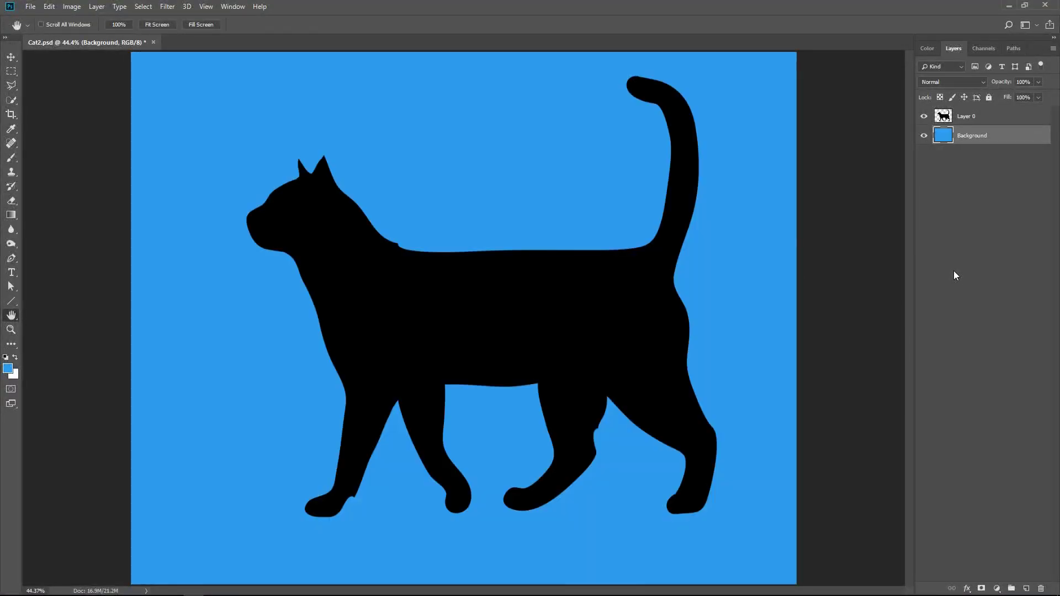
click(981, 121)
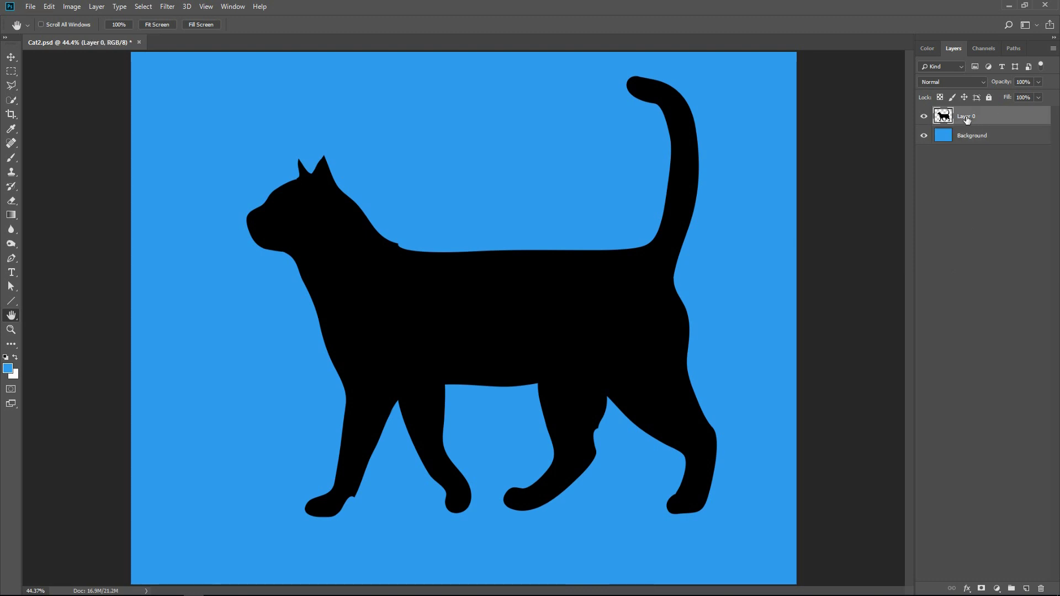
Rename Layer 0 to Cat and load the cat's outline as a selection
double_click(967, 117)
text(Cat)
click(1017, 116)
ctrl+click(943, 116)
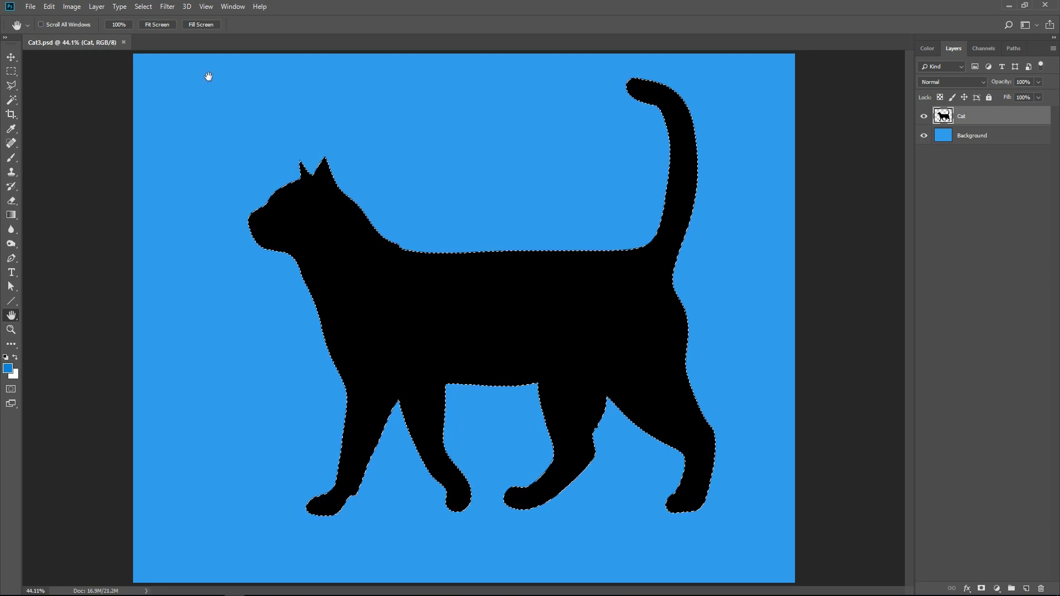
Smooth the cat selection with a 12-pixel radius
click(144, 7)
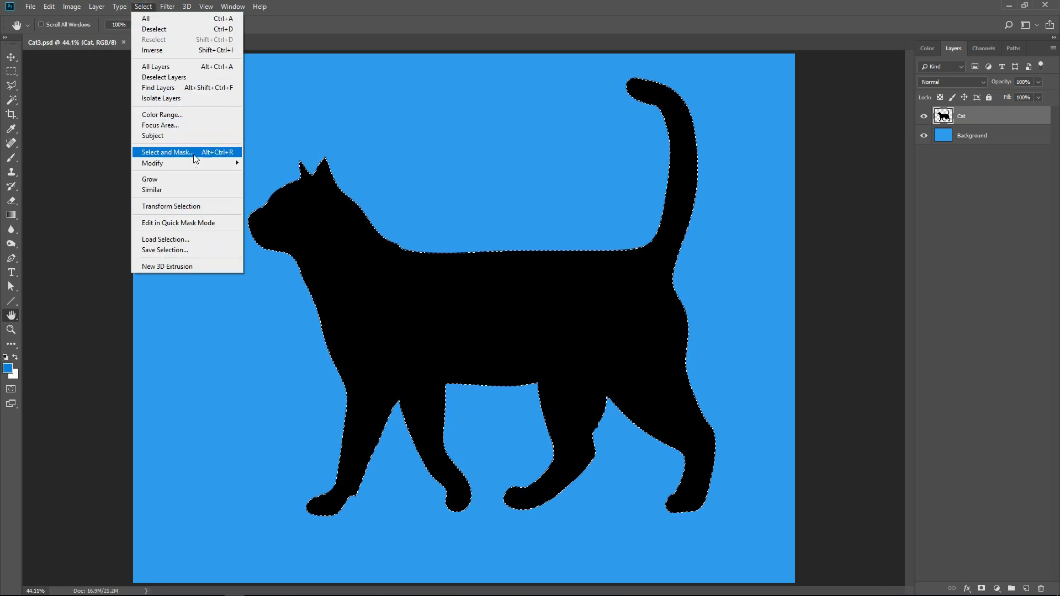
mouse_move(152, 163)
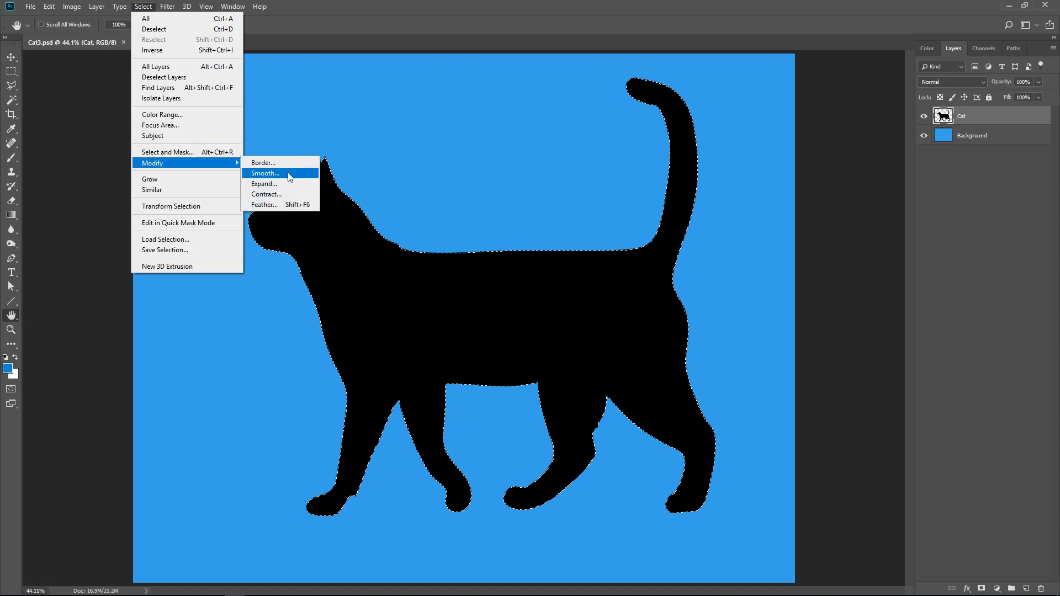
click(265, 174)
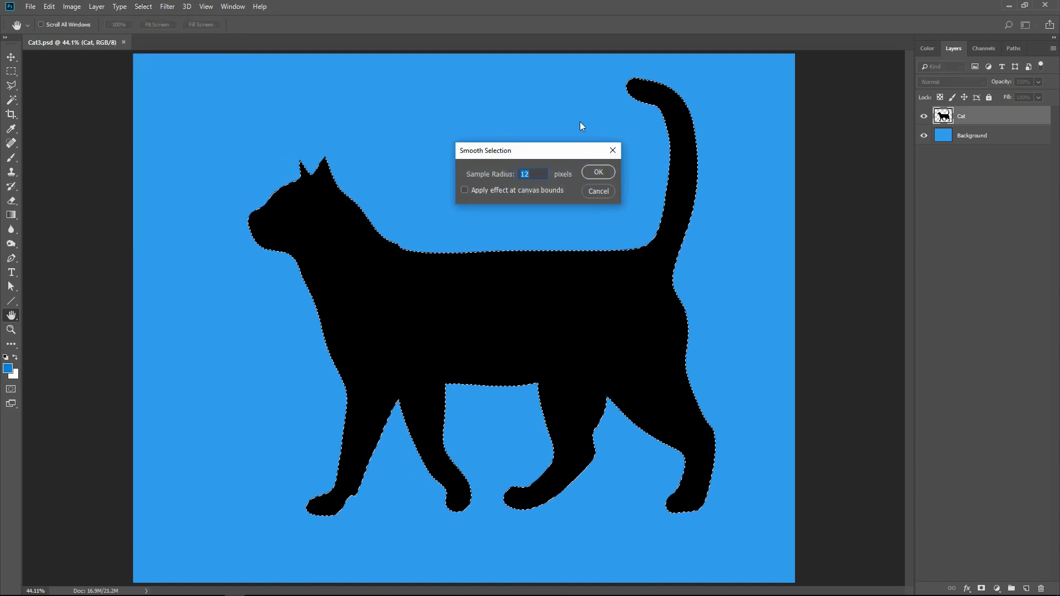
click(598, 172)
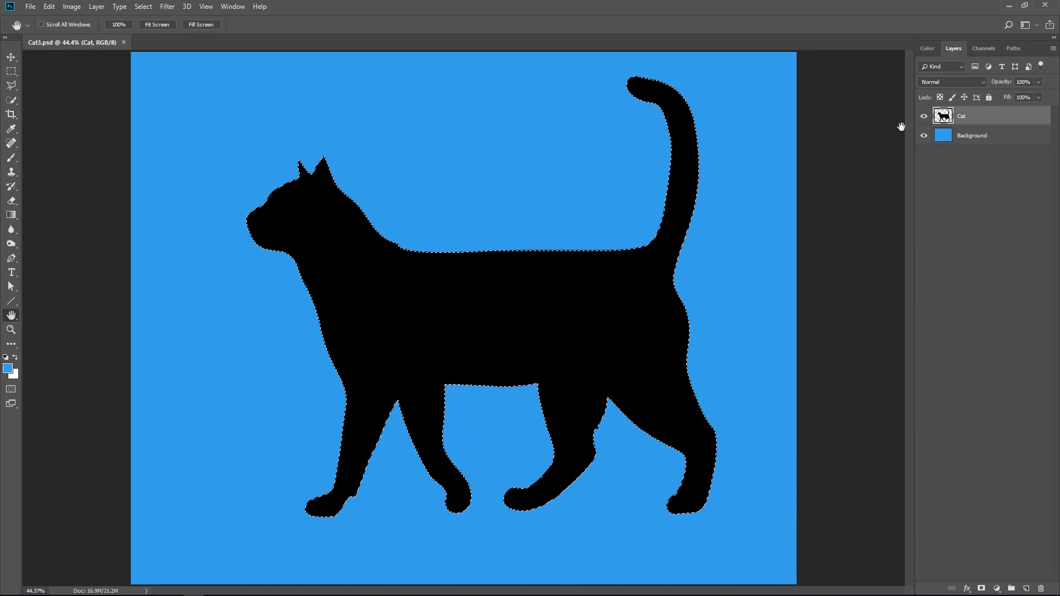
Open the Paths panel and make a work path from the smoothed cat selection
click(1012, 48)
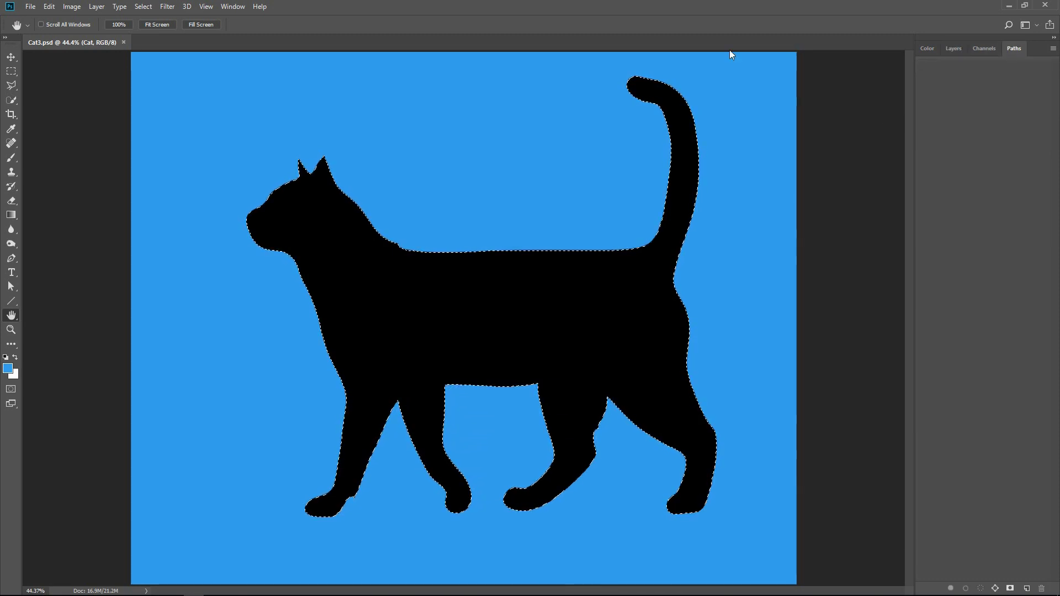
click(232, 7)
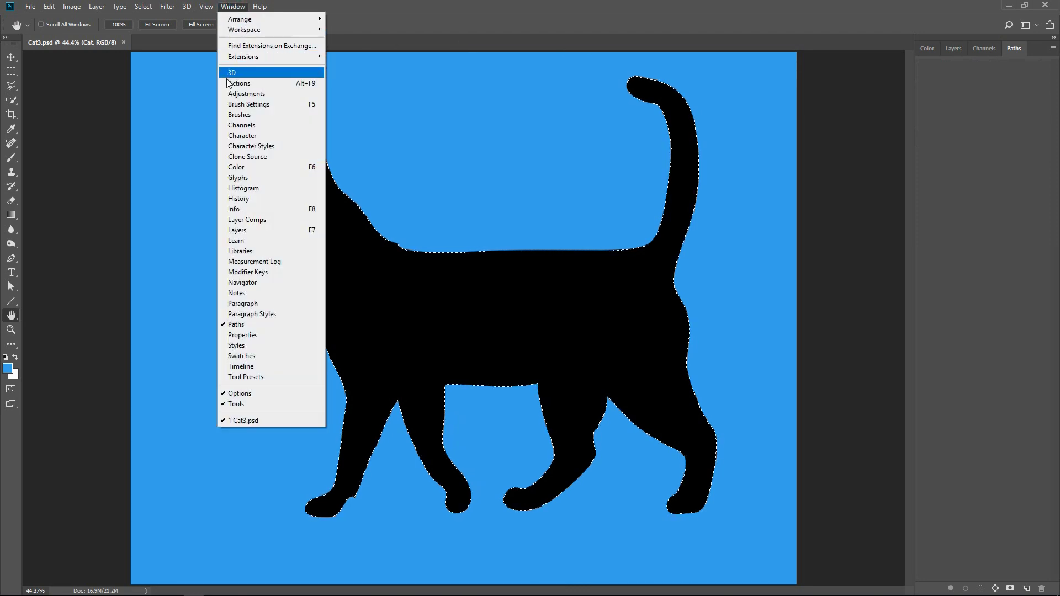
click(250, 325)
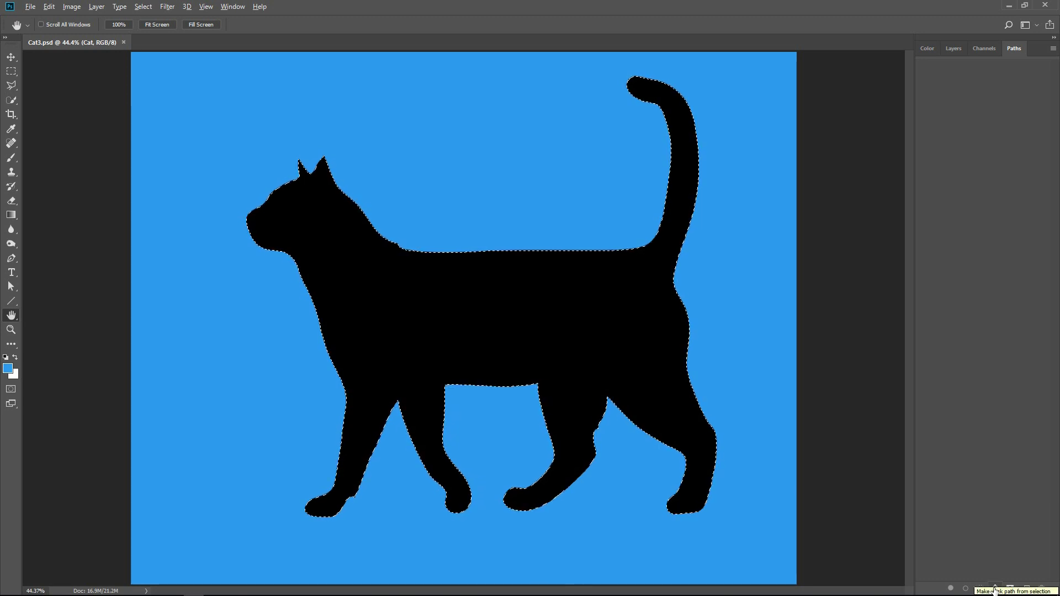
click(995, 588)
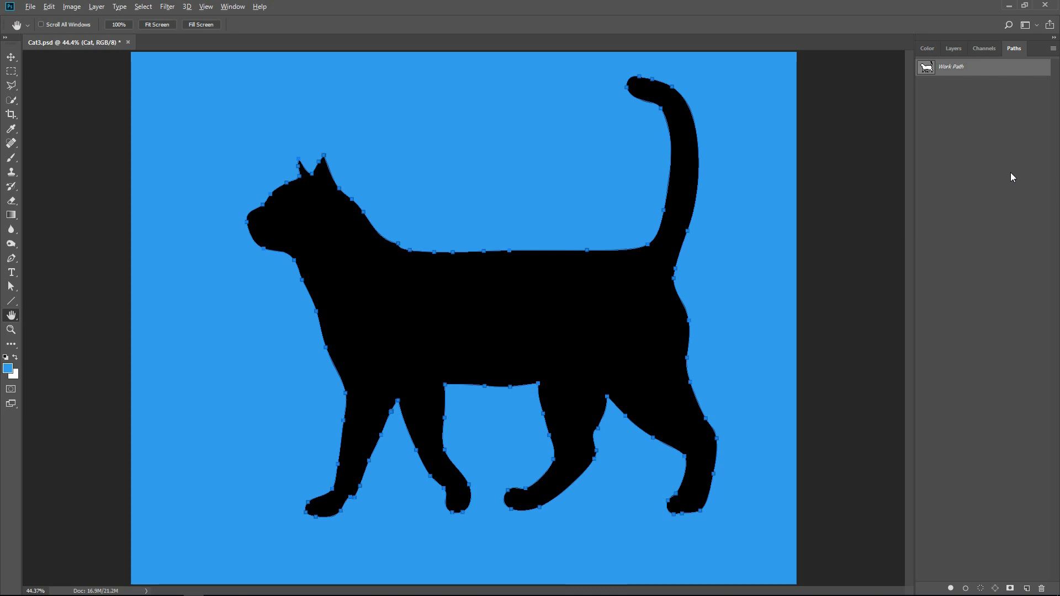
Add a new layer named Lines above the Cat layer
click(953, 48)
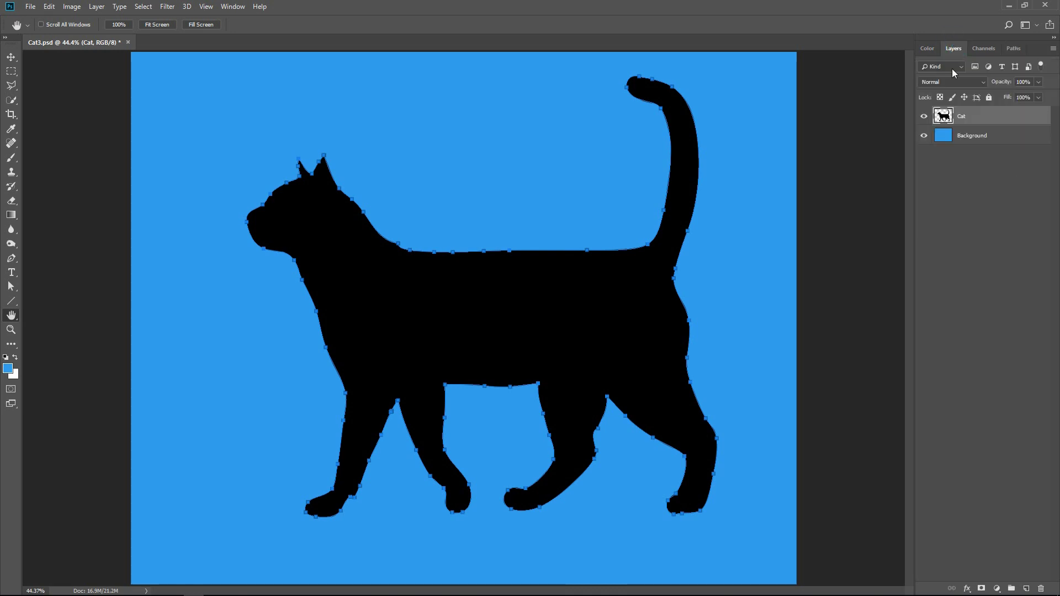
click(1026, 590)
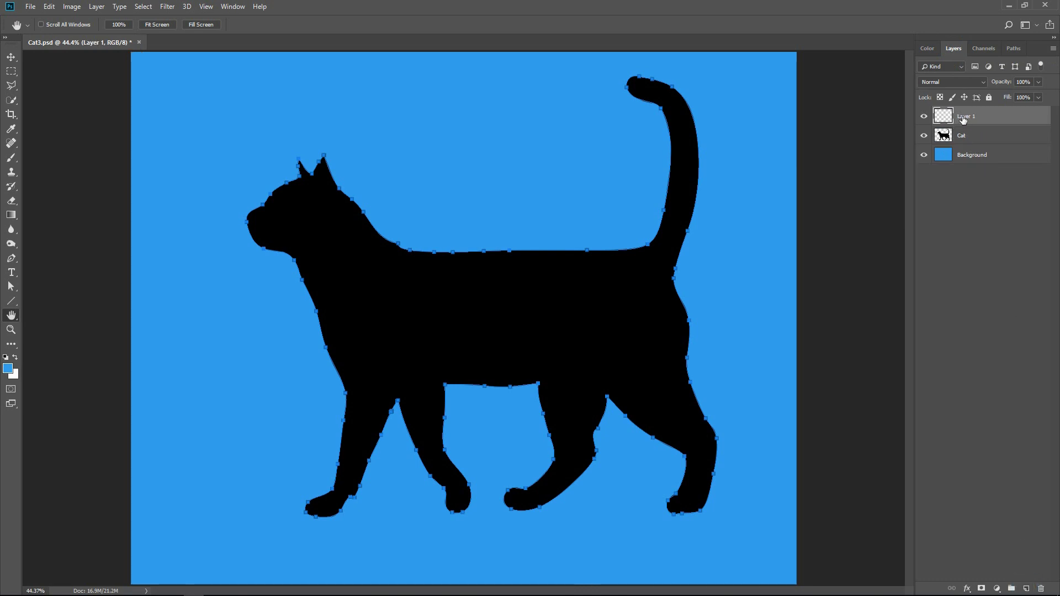
double_click(962, 117)
text(Lines)
key(Return)
Pick the Brush tool with white as the foreground colour
click(11, 160)
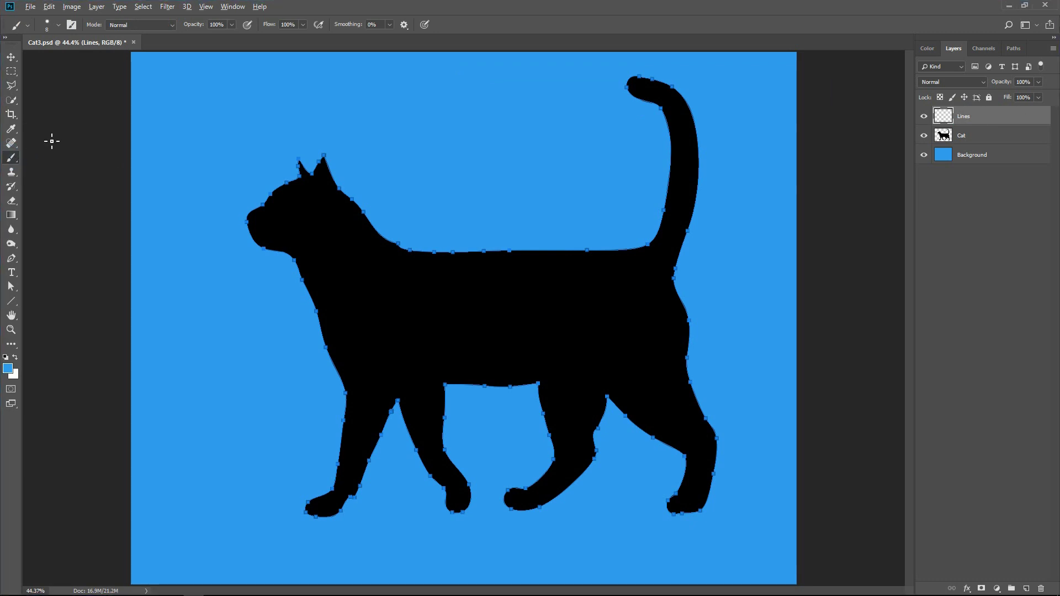
click(6, 358)
click(16, 357)
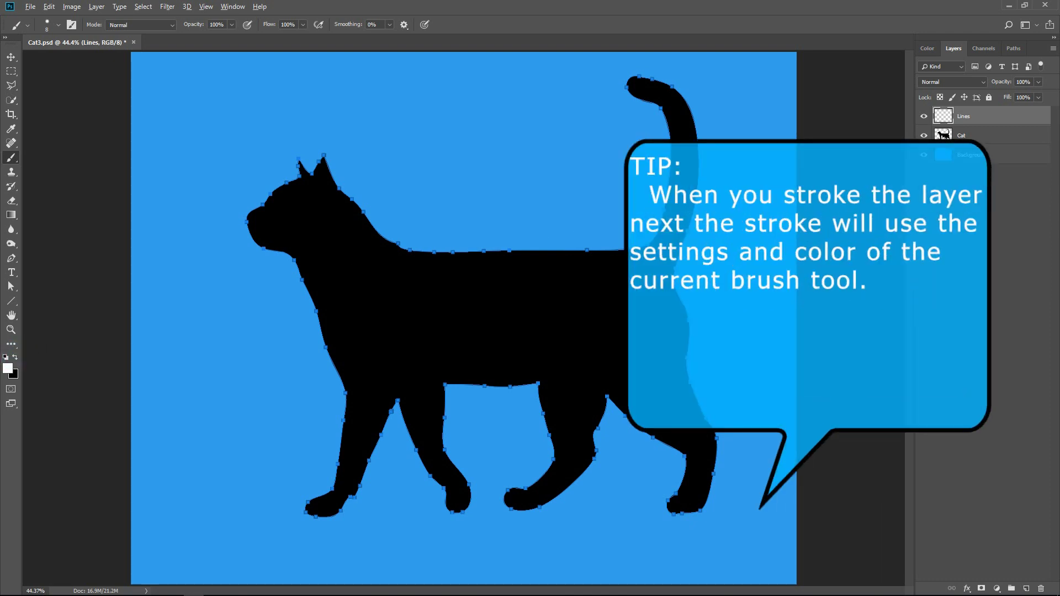
click(1017, 51)
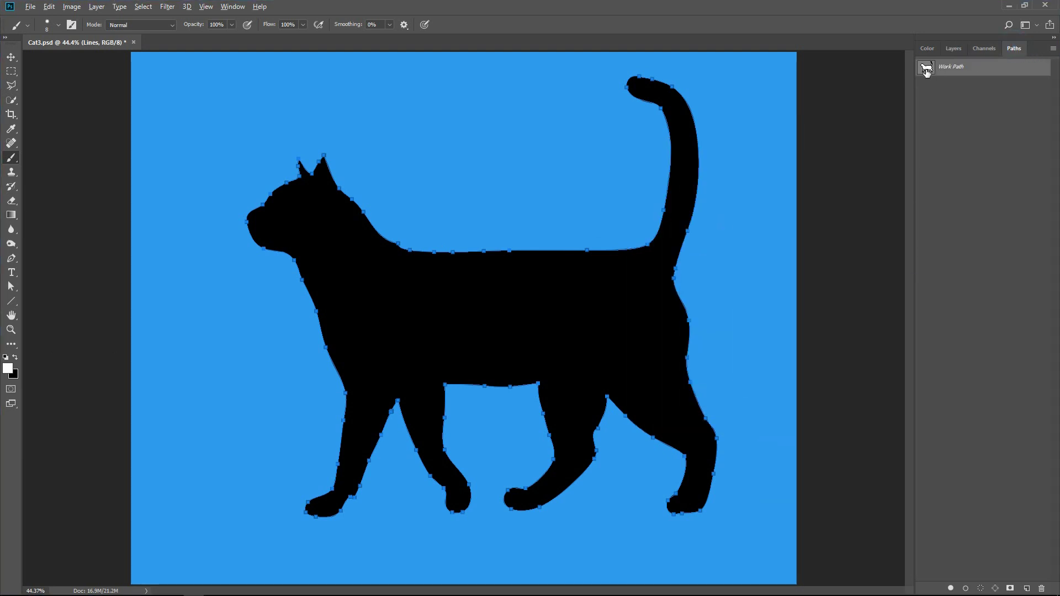
Save the work path as Path 1 and stroke it with the white brush
double_click(926, 69)
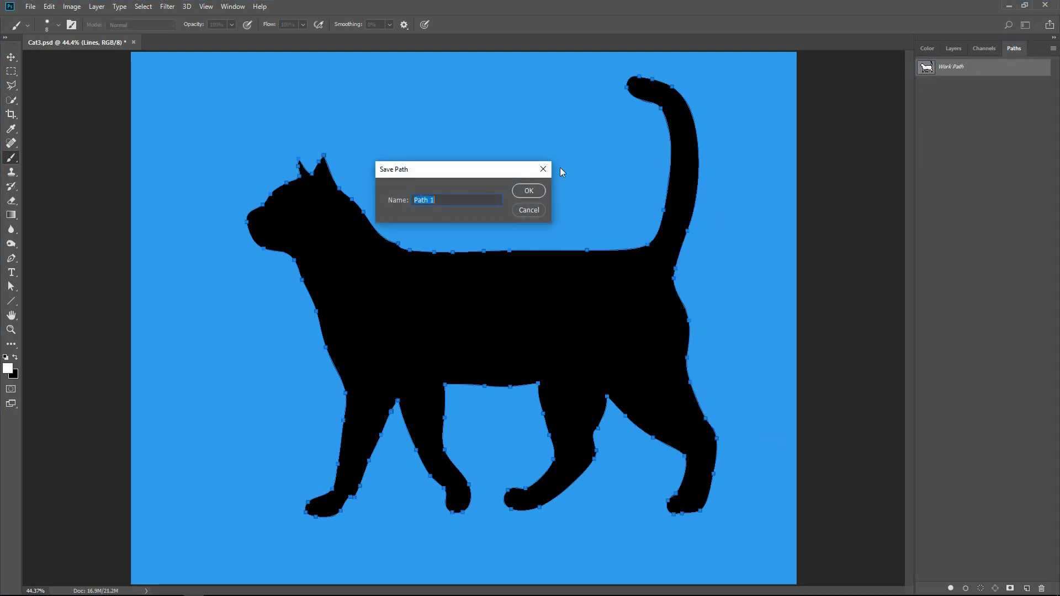
click(530, 192)
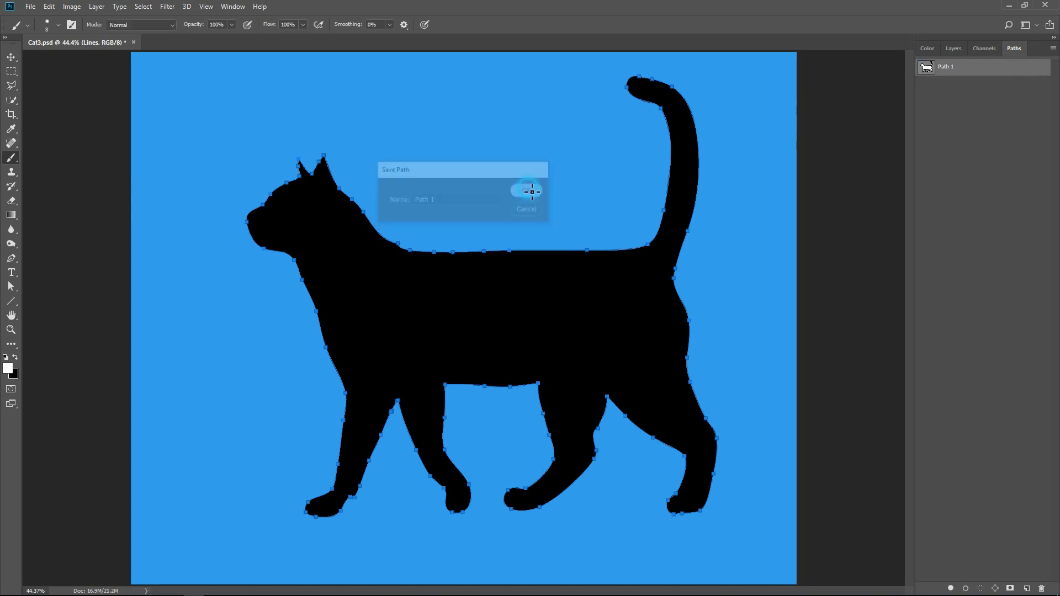
right_click(966, 65)
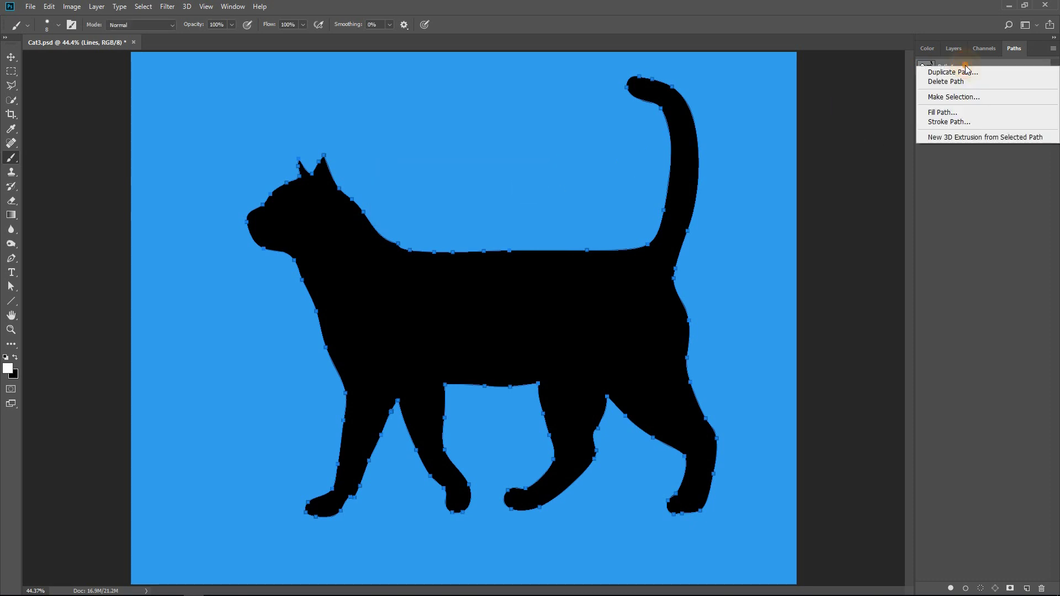
click(974, 127)
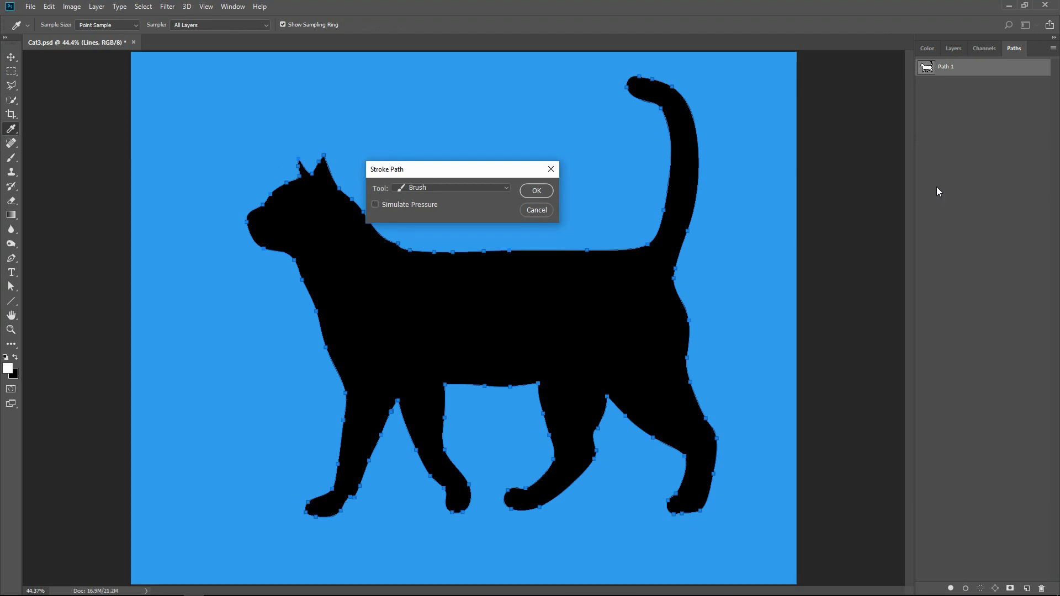
click(534, 192)
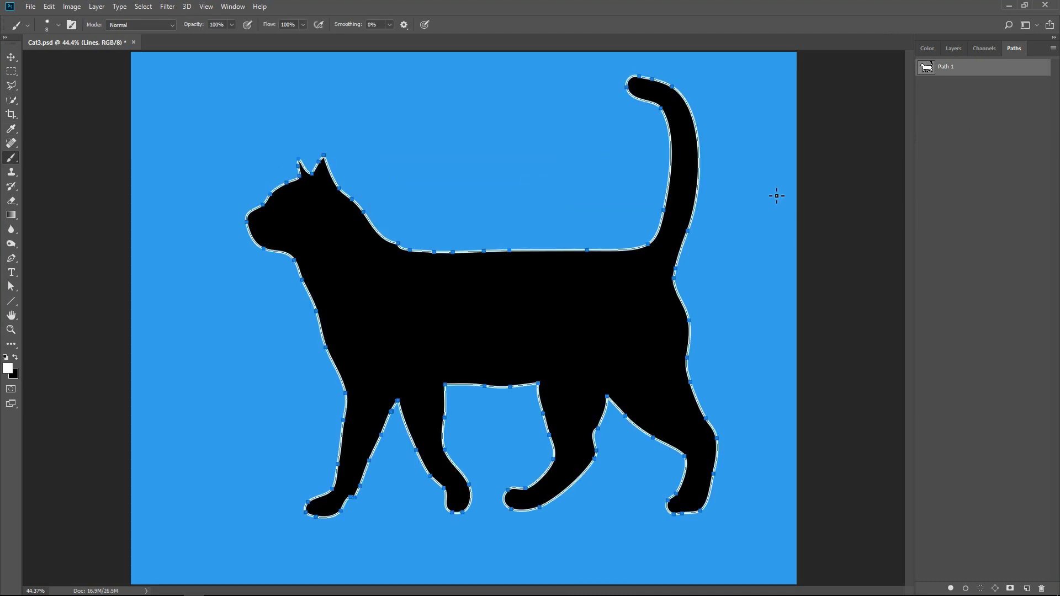
click(962, 153)
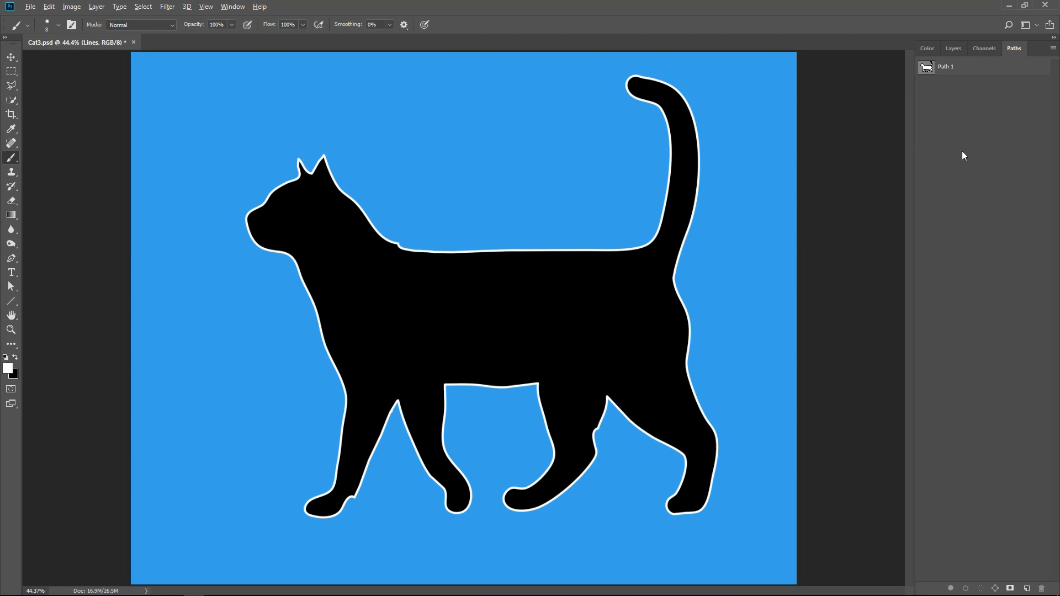
click(954, 49)
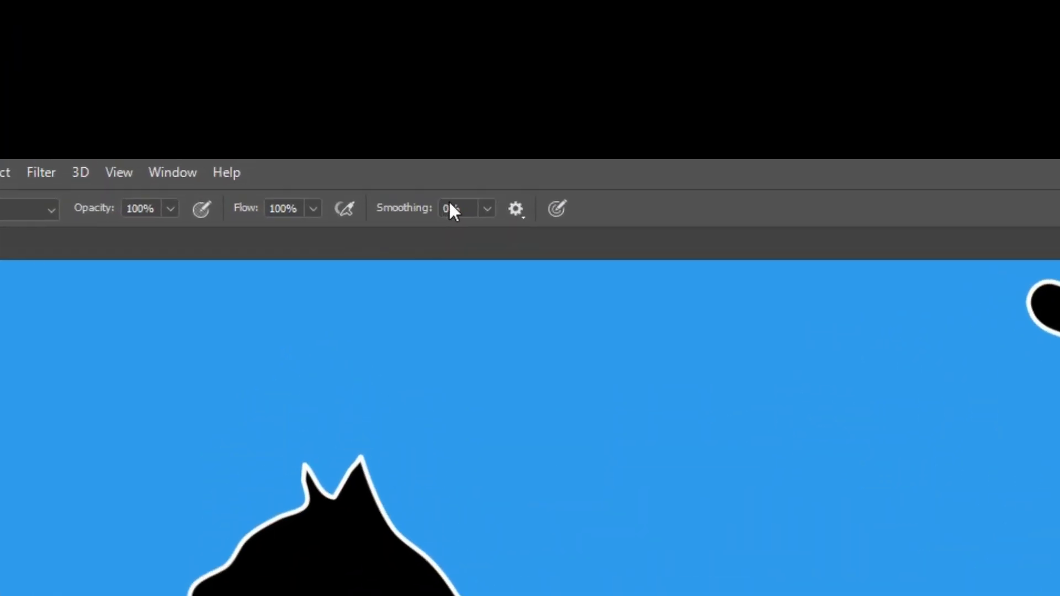
Set brush smoothing to 50% and paint white dividing lines across the cat's neck
click(450, 208)
text(50)
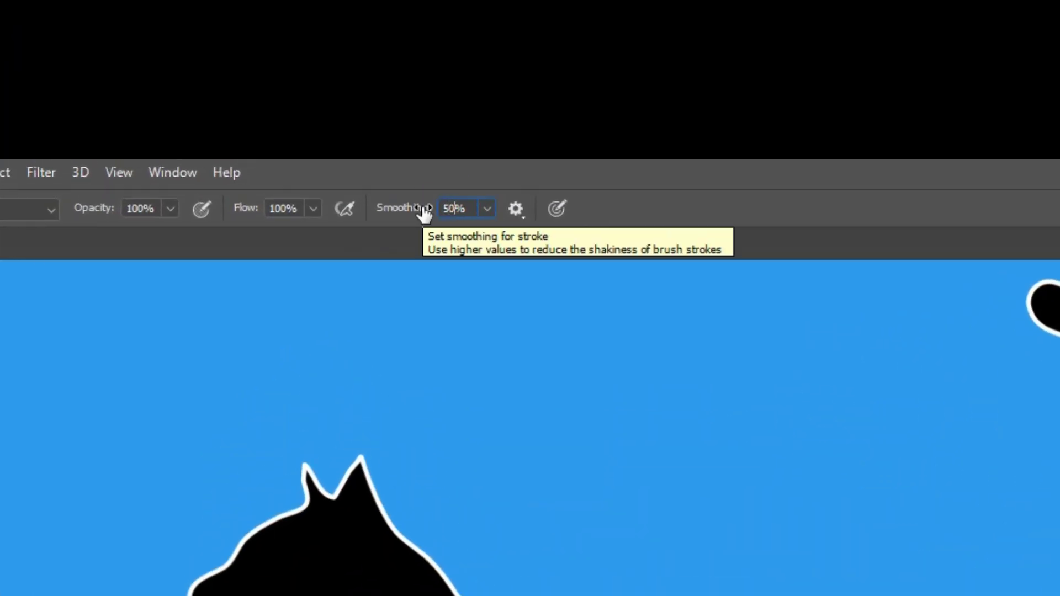
key(Return)
click(635, 204)
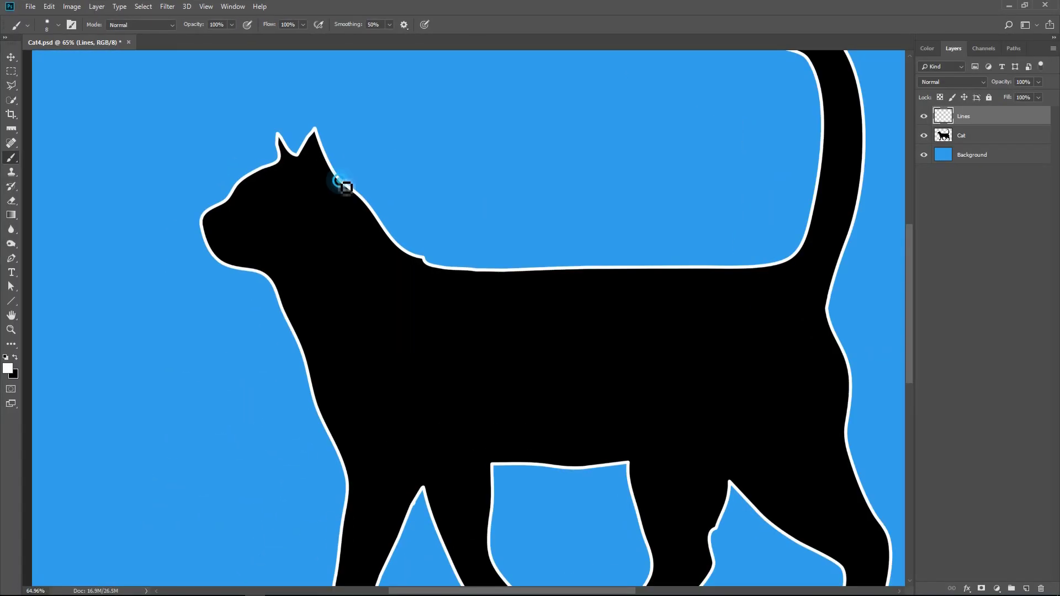
mouse_move(346, 189)
mouse_down()
mouse_move(294, 275)
mouse_move(271, 279)
mouse_up()
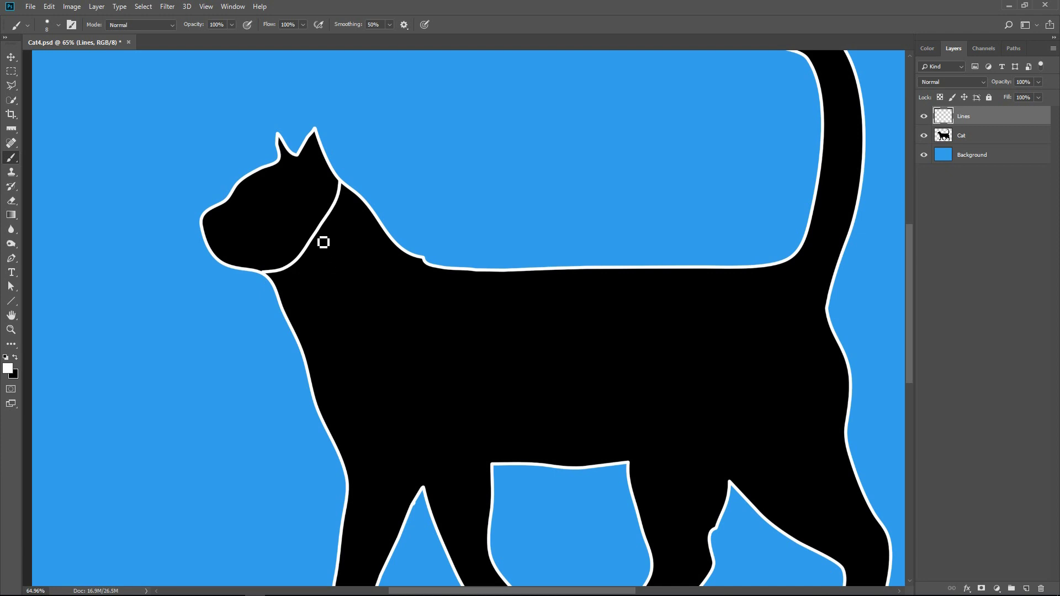
drag(315, 237, 372, 297)
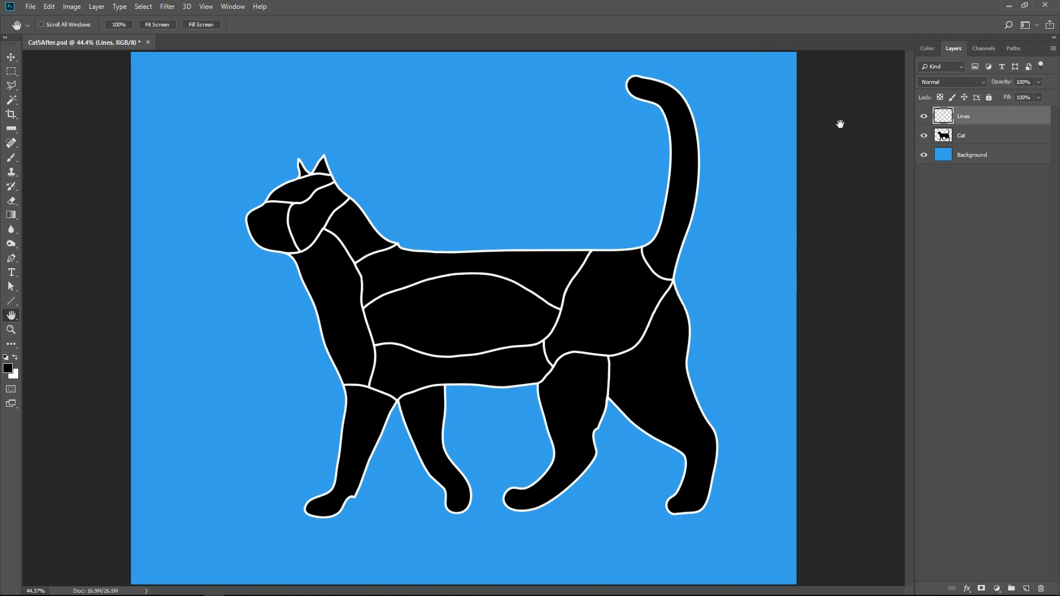
Fully lock the Cat layer, then select the Lines layer
click(986, 135)
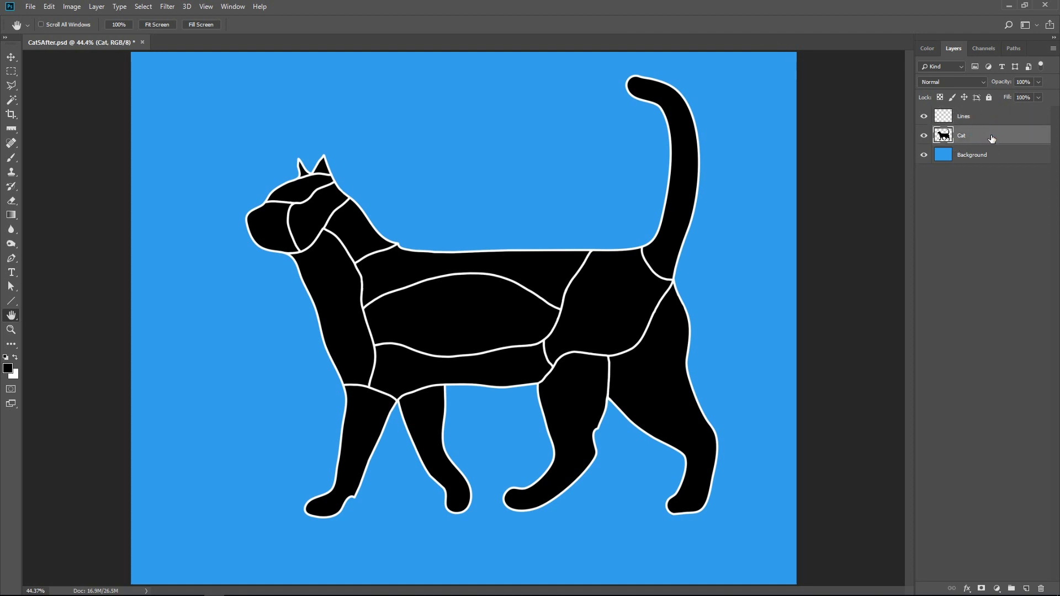
click(989, 98)
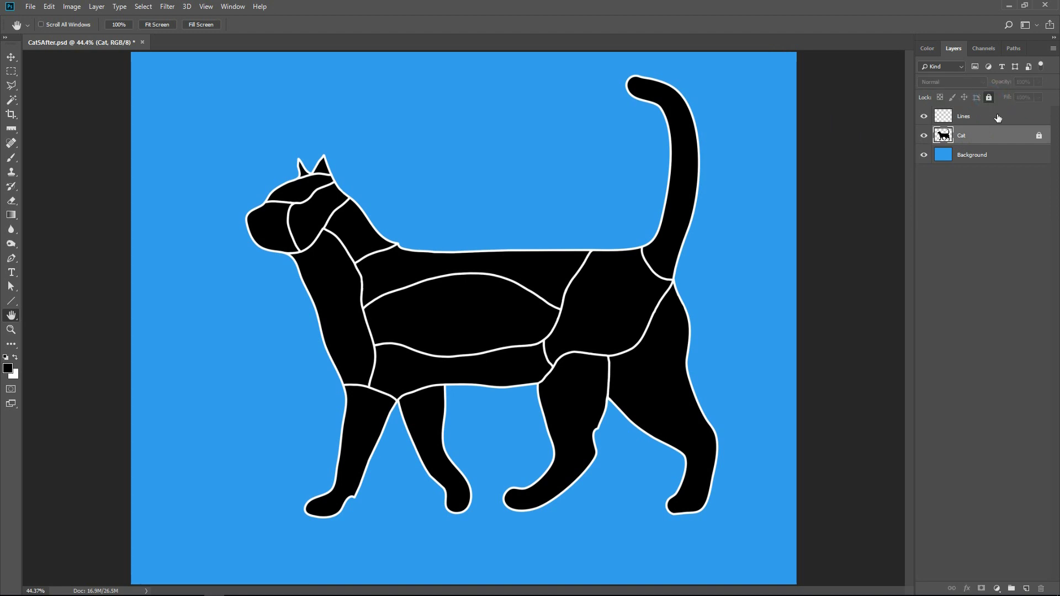
click(998, 118)
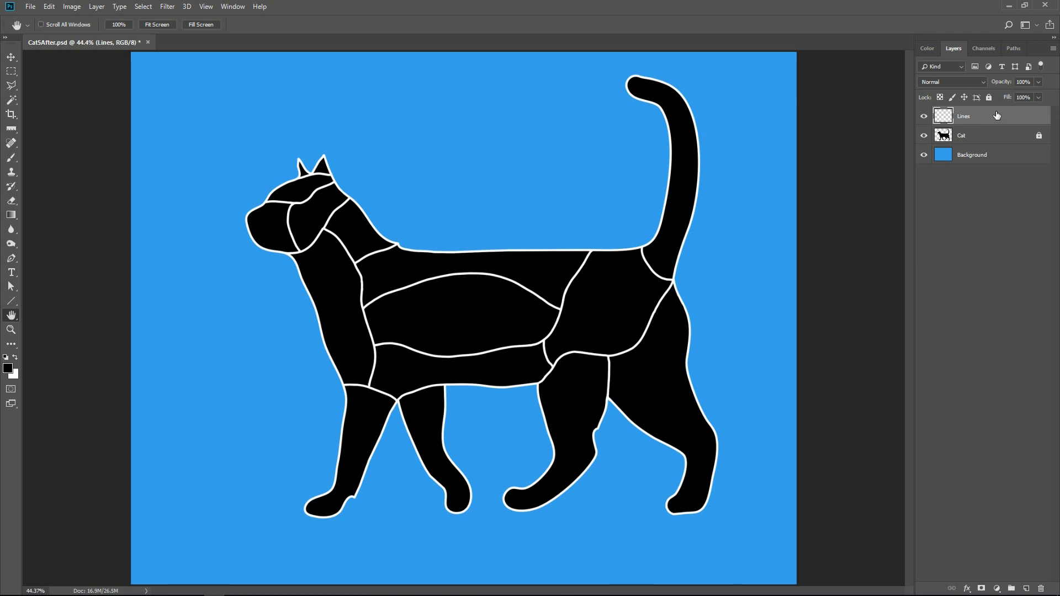
Add a new empty layer named Colors above Lines
click(1028, 590)
double_click(968, 117)
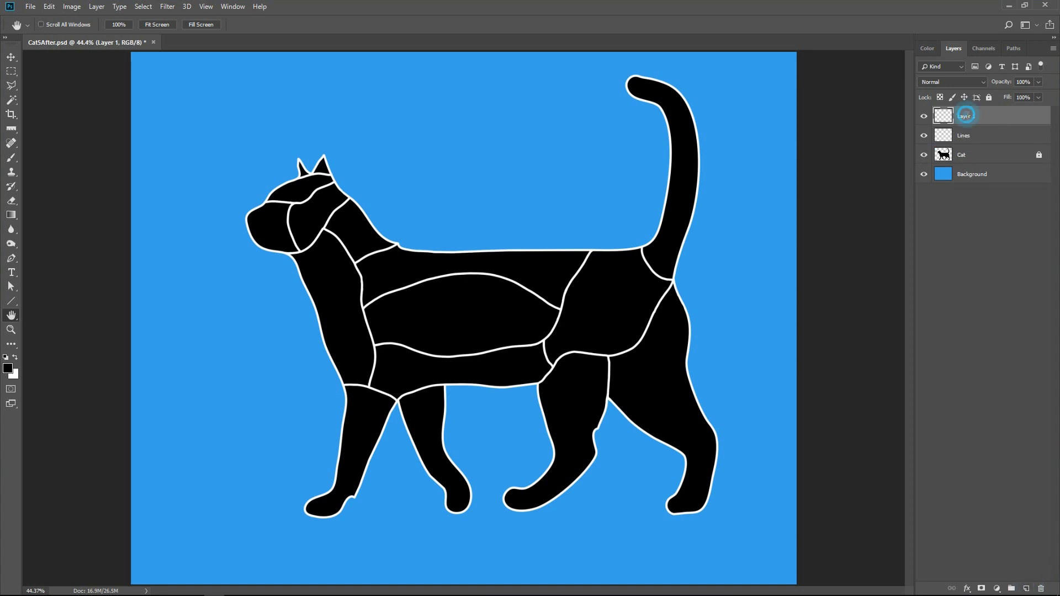
text(Colors)
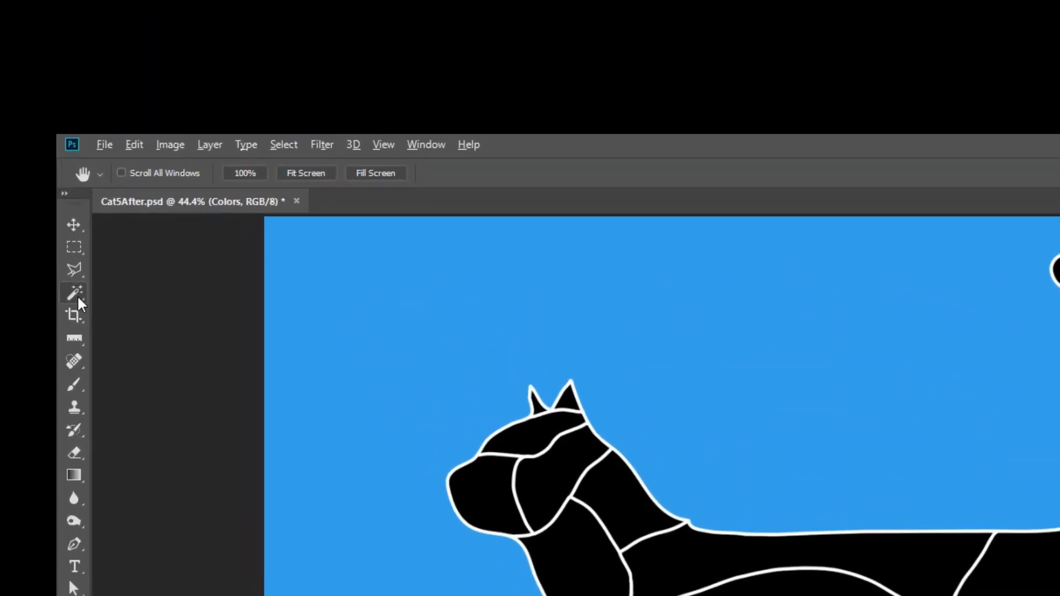
click(11, 100)
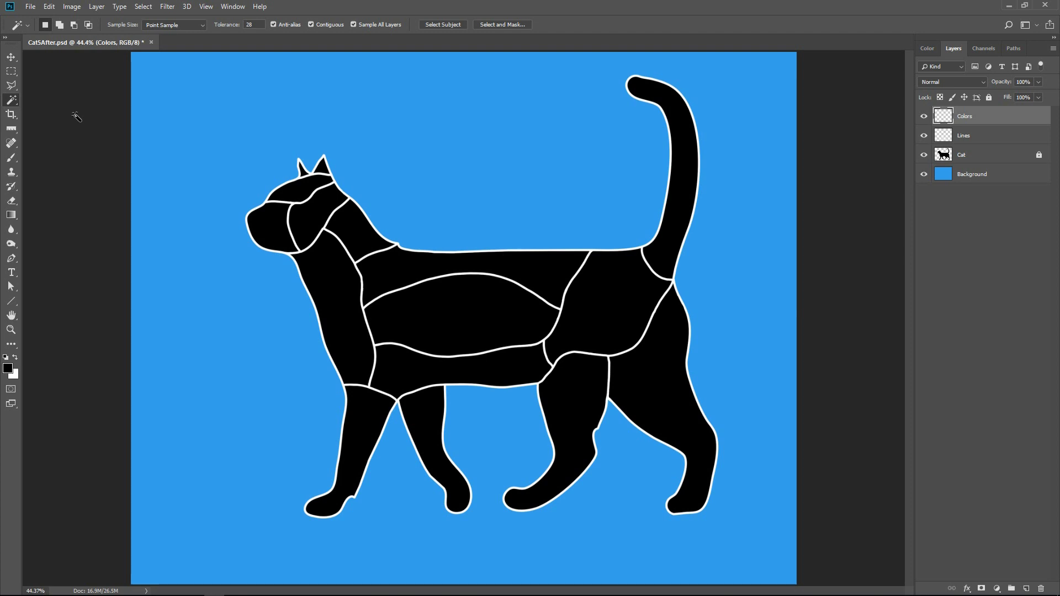
Fill the cat's belly region with red #DA0708 and deselect it
click(458, 308)
click(9, 368)
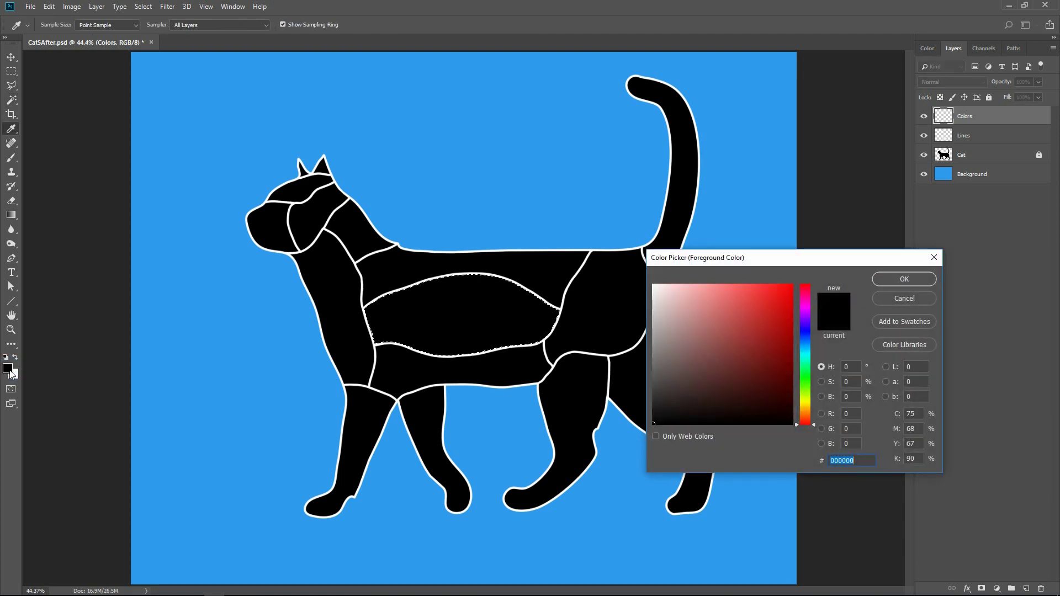
click(450, 307)
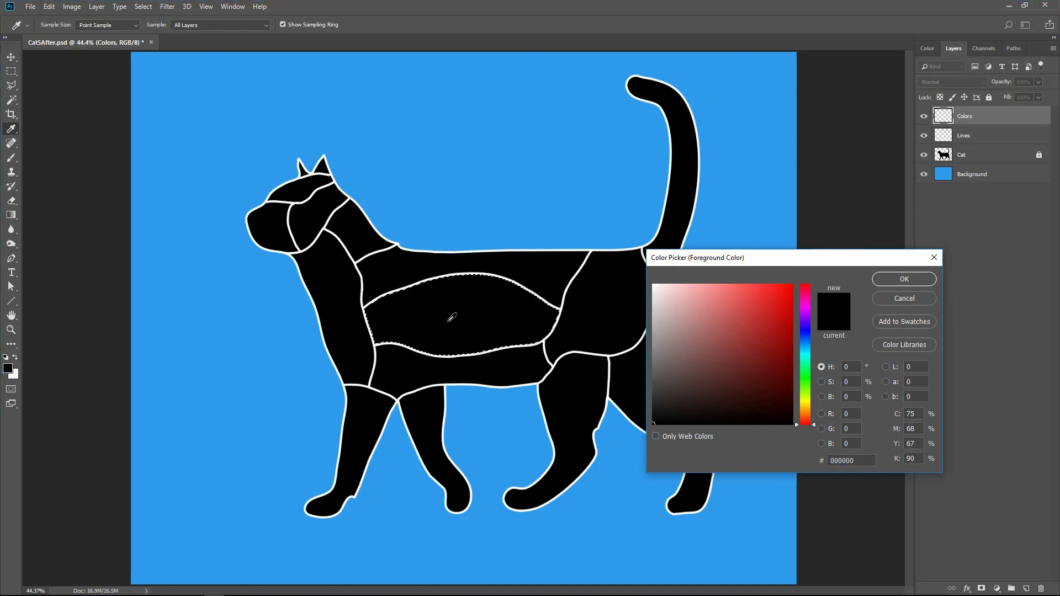
double_click(854, 461)
text(DA0708)
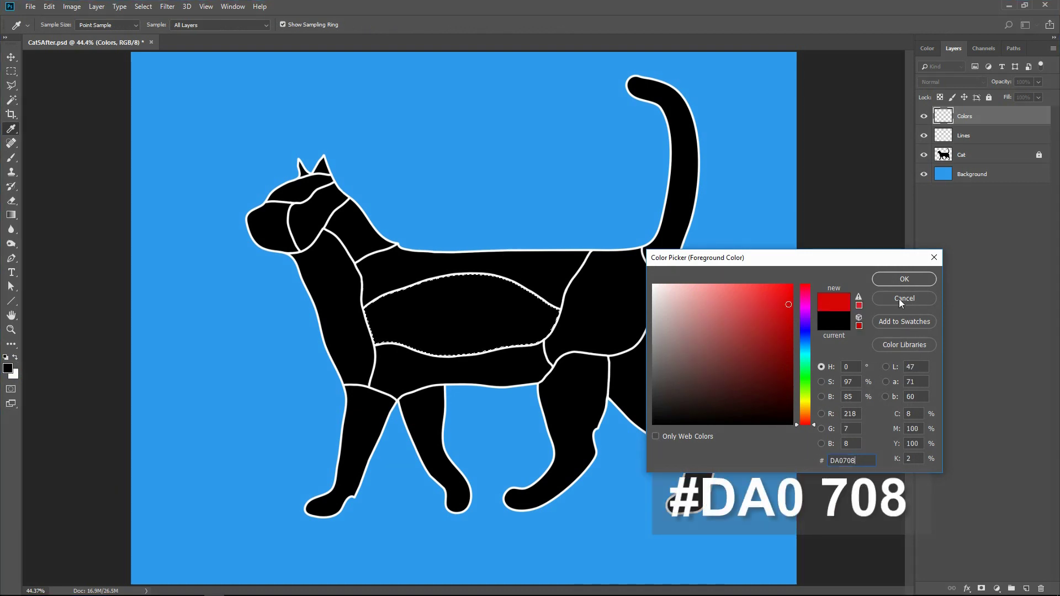
click(908, 279)
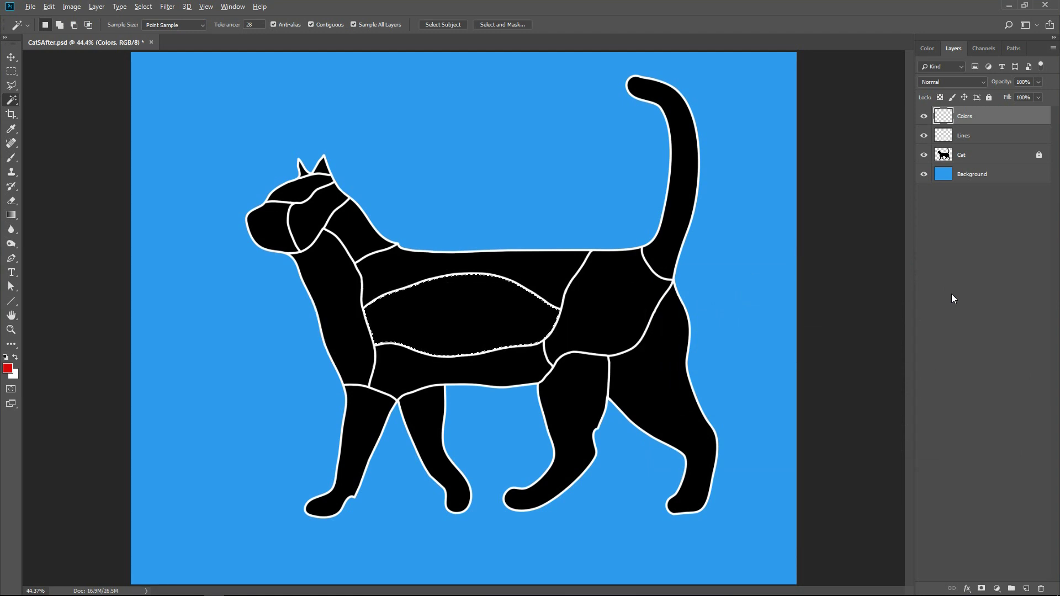
key(alt+BackSpace)
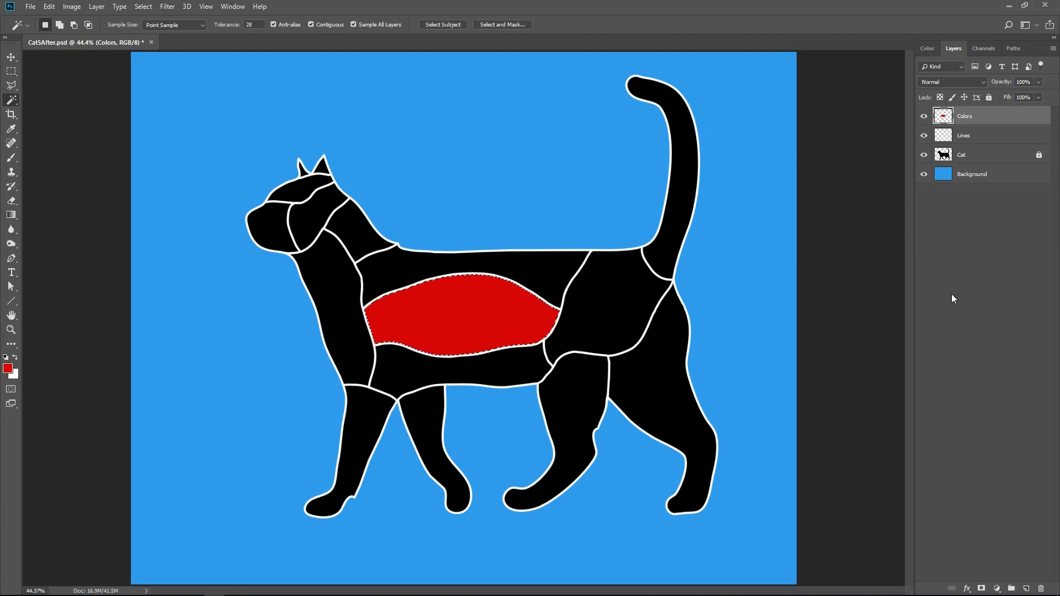
key(ctrl+d)
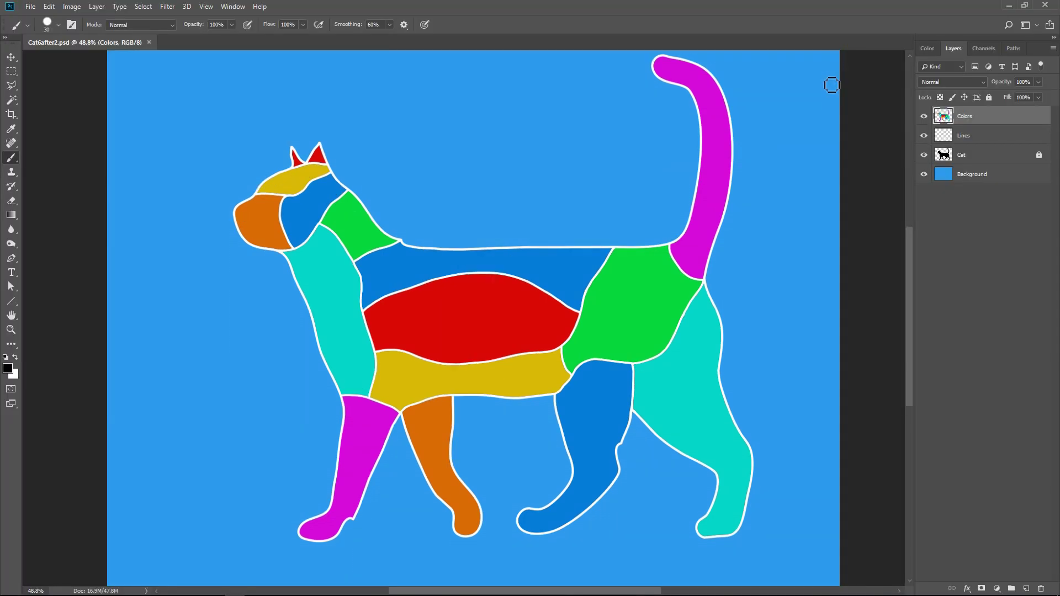
Fully lock the Lines layer and lock the image pixels of the Colors layer
click(984, 137)
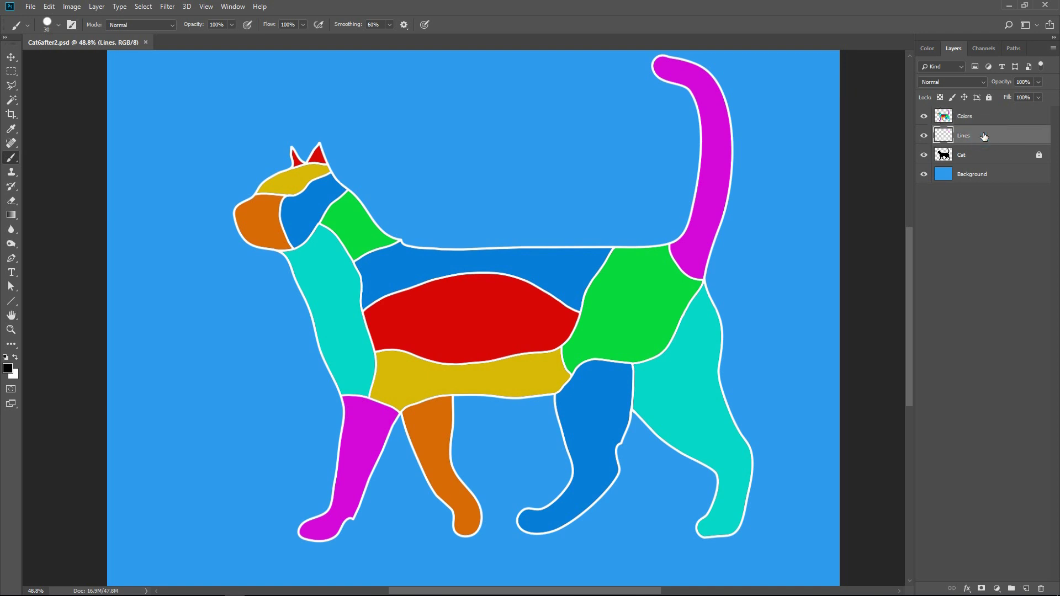
click(988, 98)
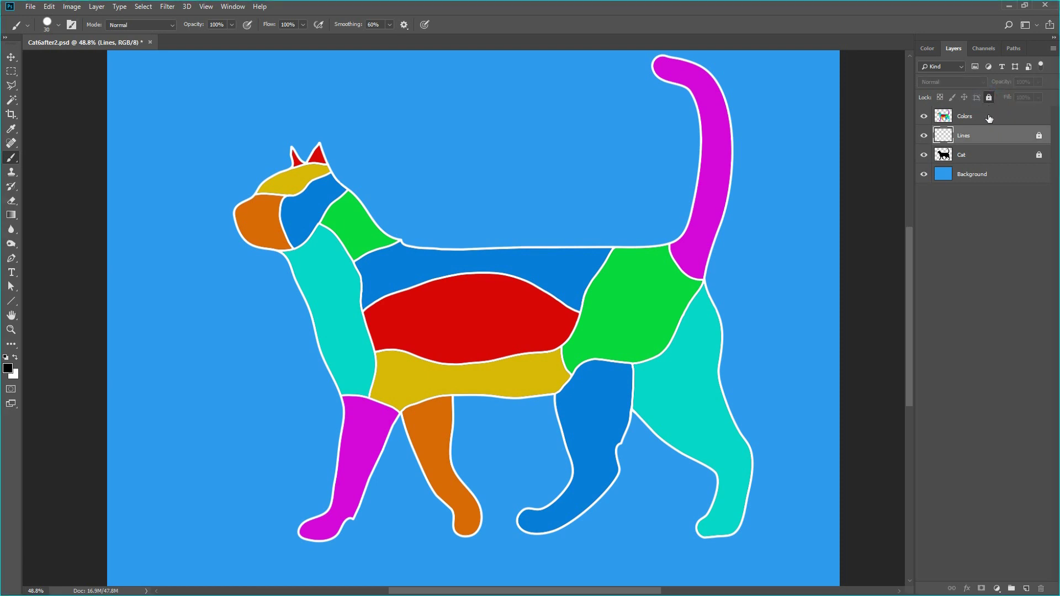
click(988, 119)
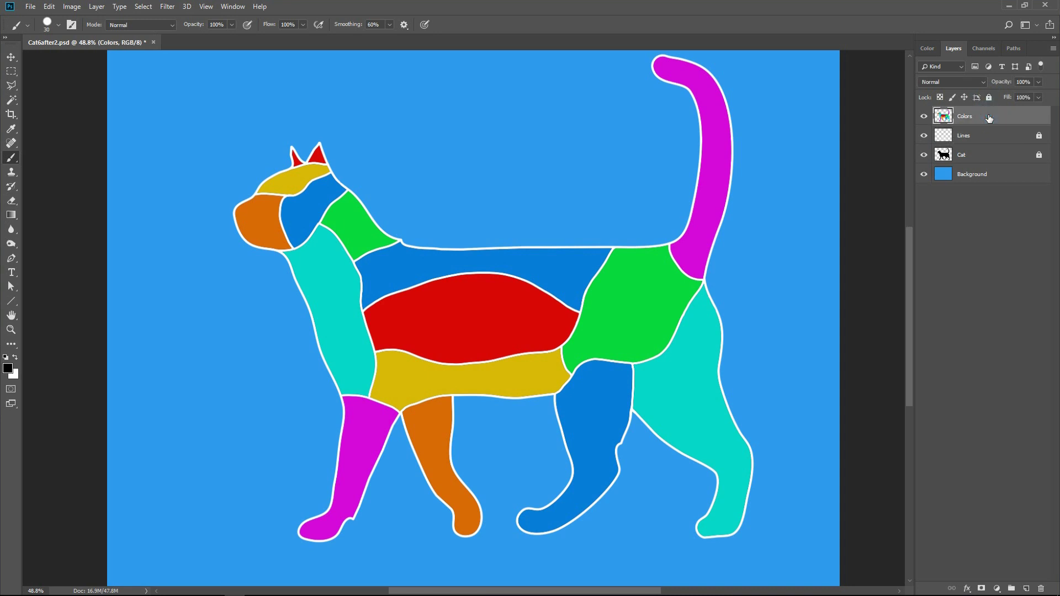
click(951, 98)
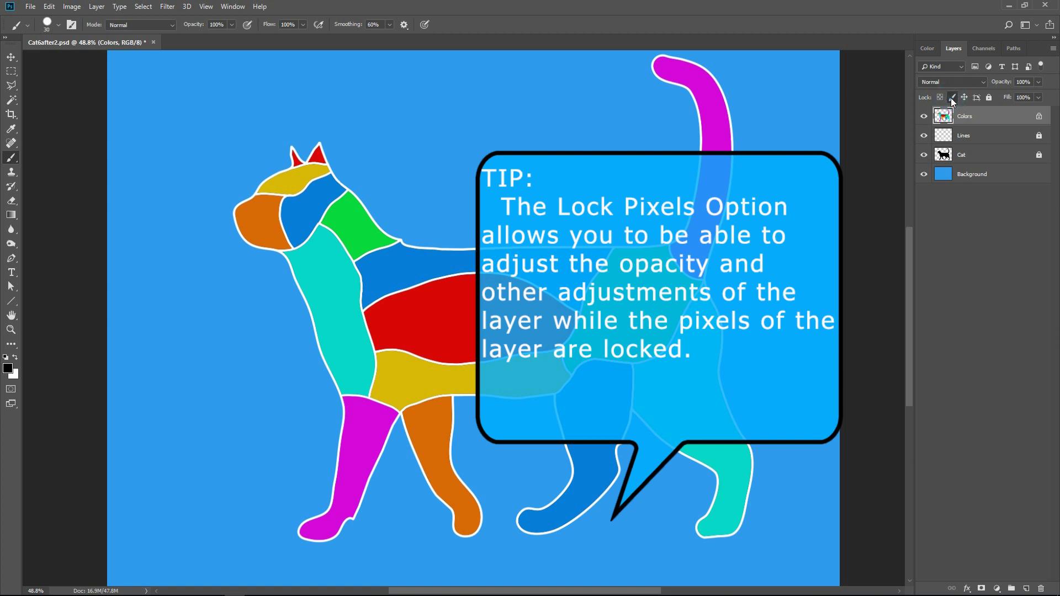
Duplicate the Colors layer and name the copy Swatch
key(ctrl+j)
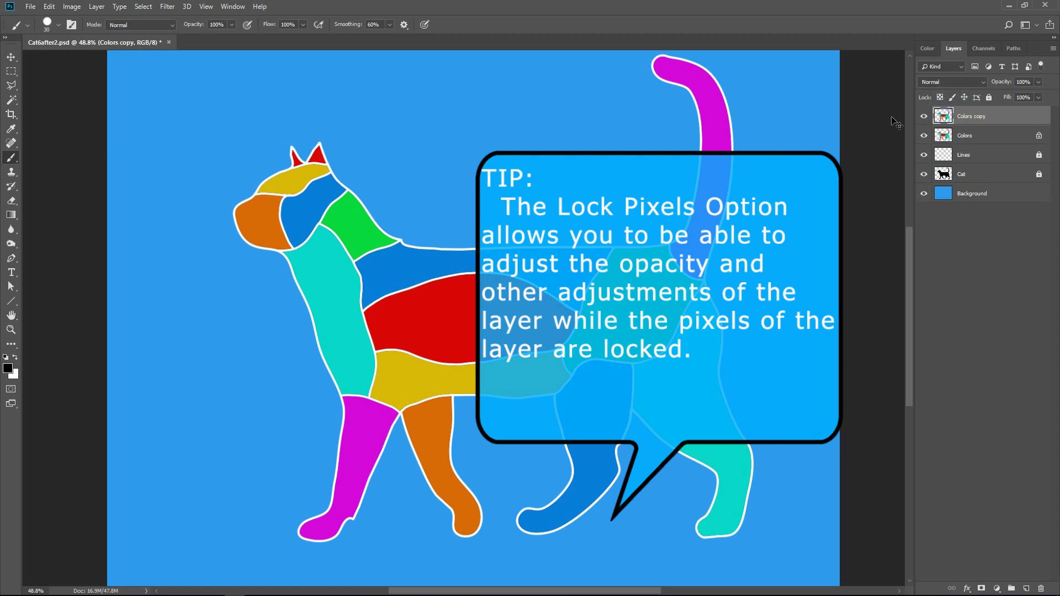
key(ctrl+z)
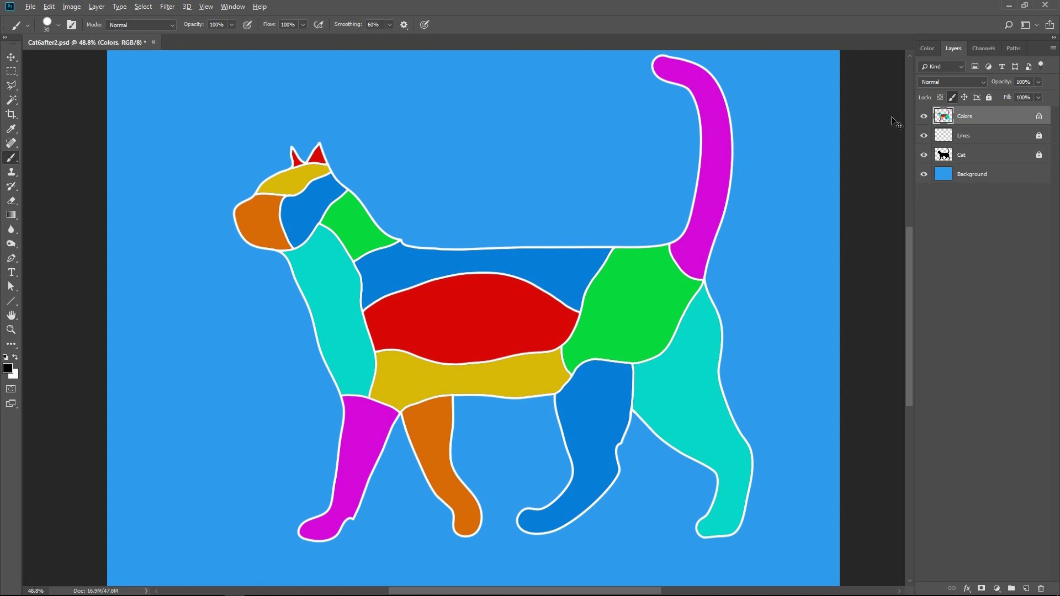
key(ctrl+j)
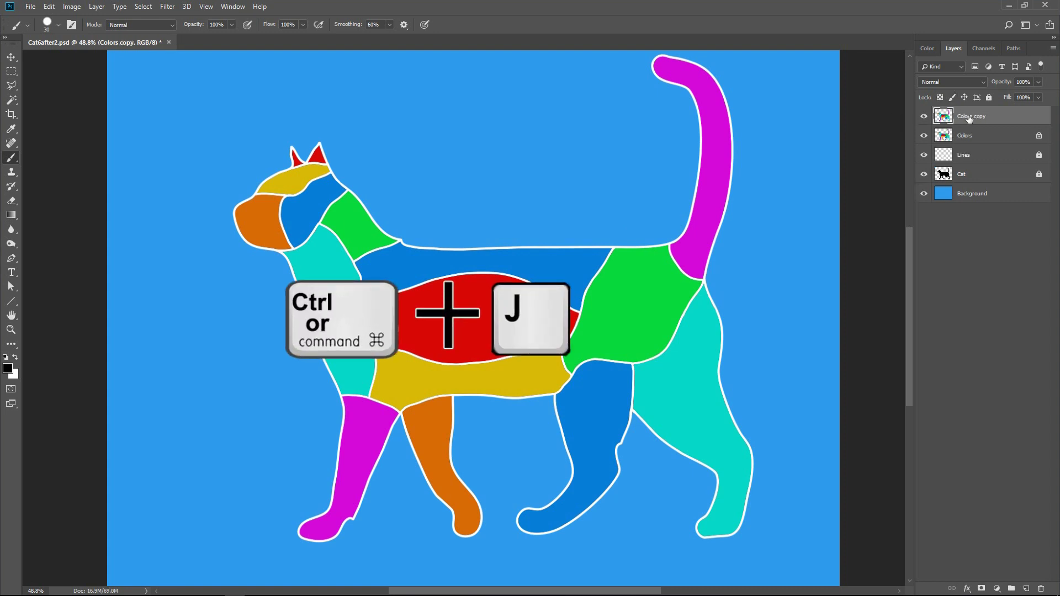
double_click(971, 116)
text(Swatch)
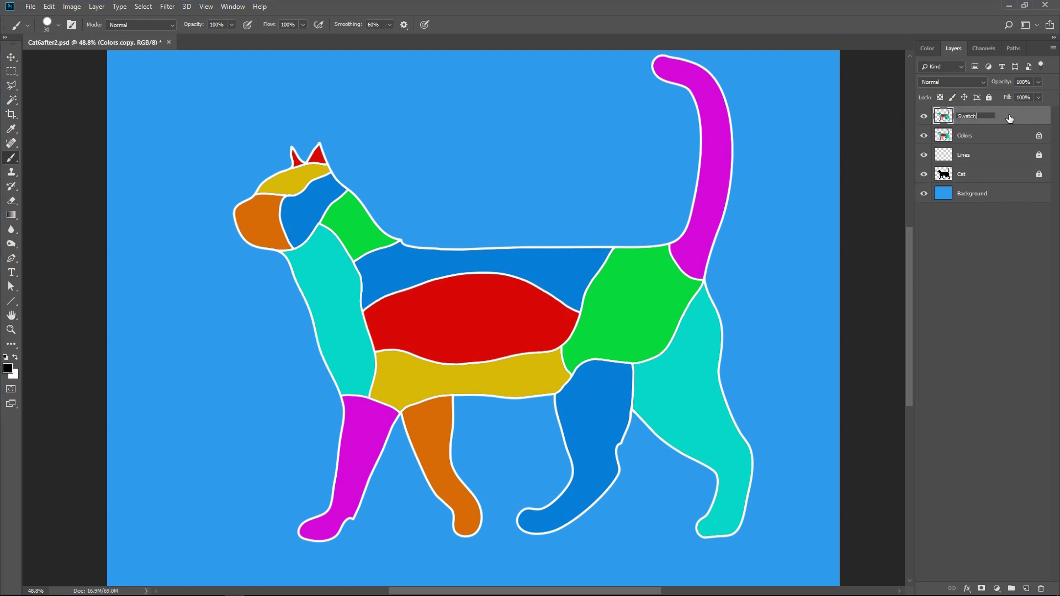
key(Return)
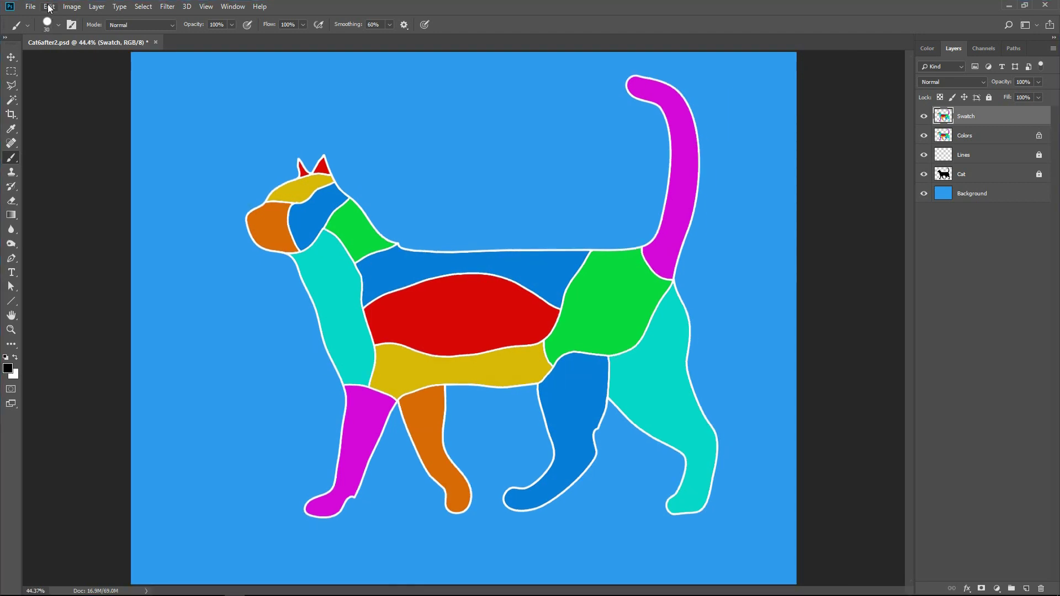
Scale the Swatch copy down to a small cat and move it to the lower-left corner
click(50, 7)
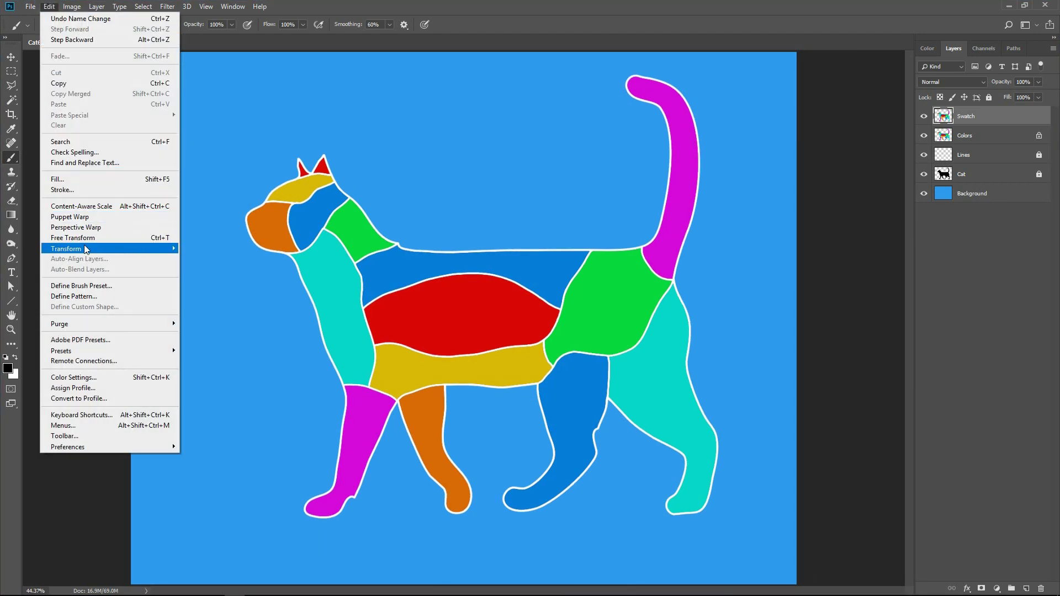
mouse_move(66, 249)
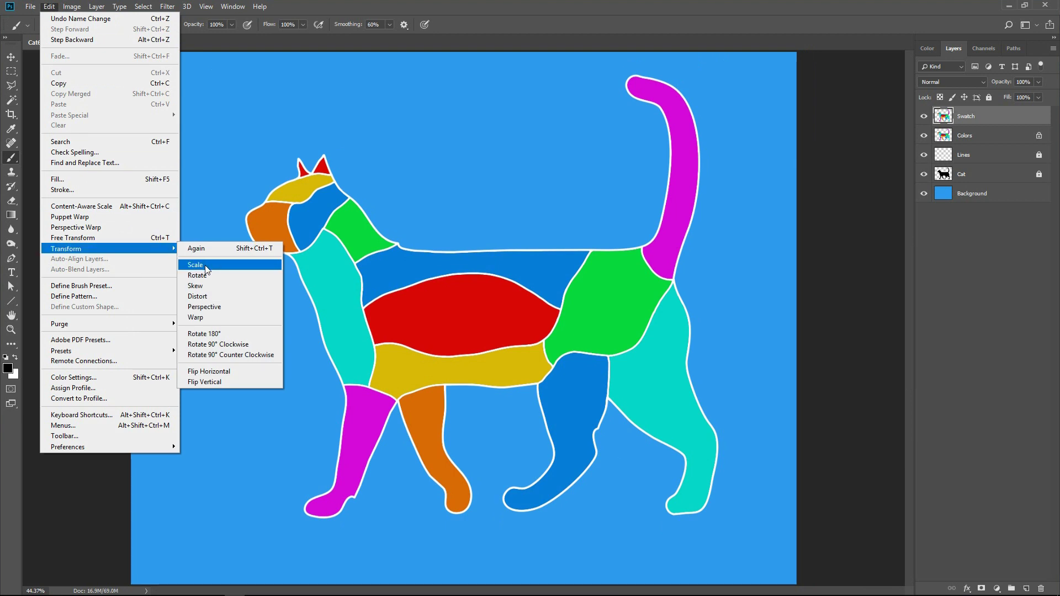
click(207, 269)
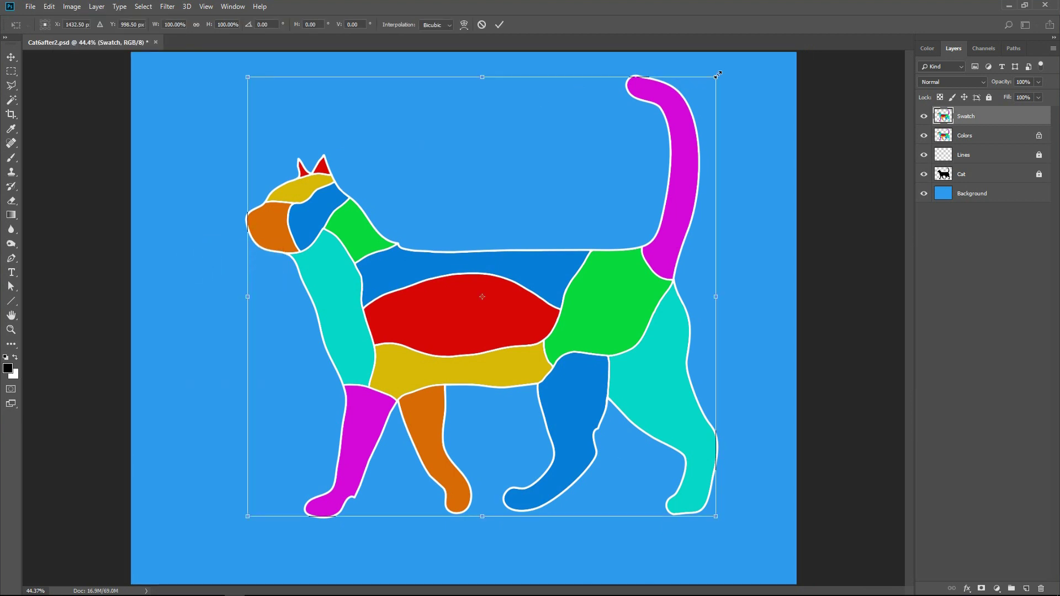
drag(718, 75, 570, 214)
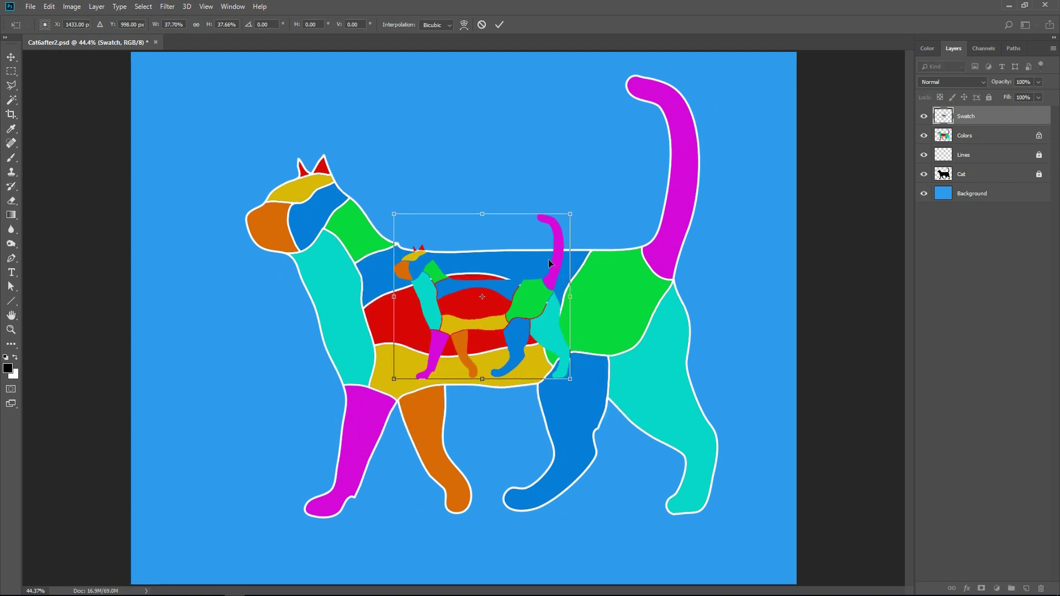
mouse_move(460, 295)
mouse_down()
mouse_move(204, 471)
mouse_move(199, 488)
mouse_up()
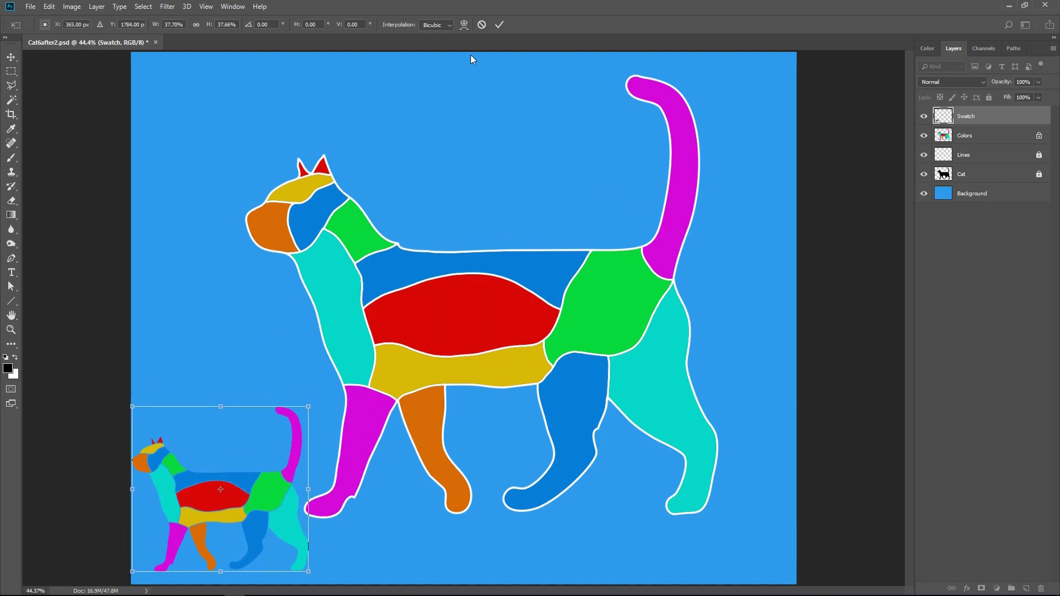
click(499, 24)
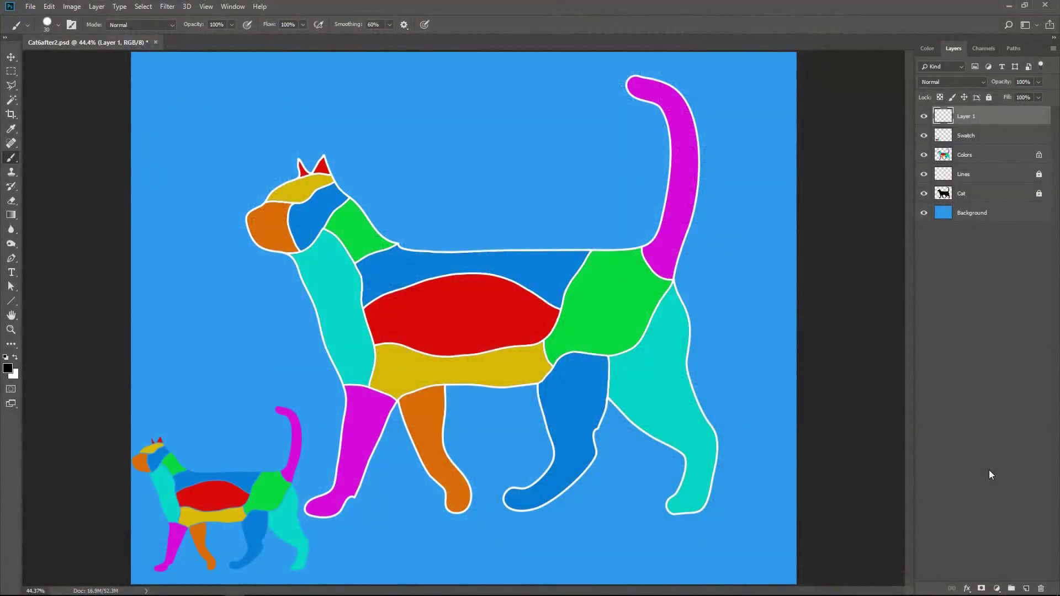
Rename Layer 1 to Word Drafts and hide the Colors layer so the cat shows black
double_click(966, 118)
text(Word Drafts)
key(Return)
click(925, 155)
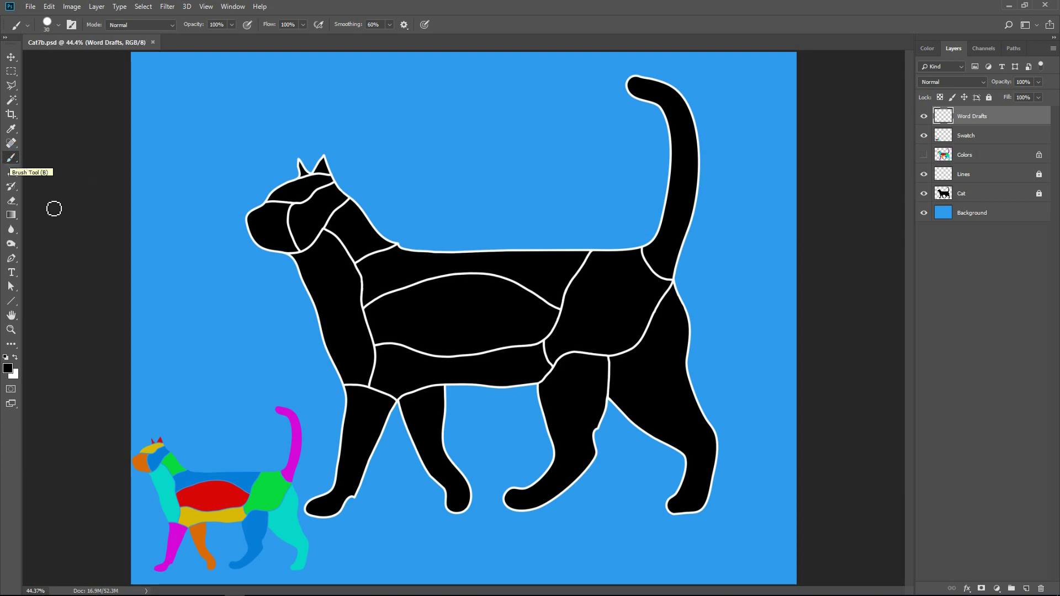
Sample red from the small cat's belly and paint the letters B and R
alt+click(217, 495)
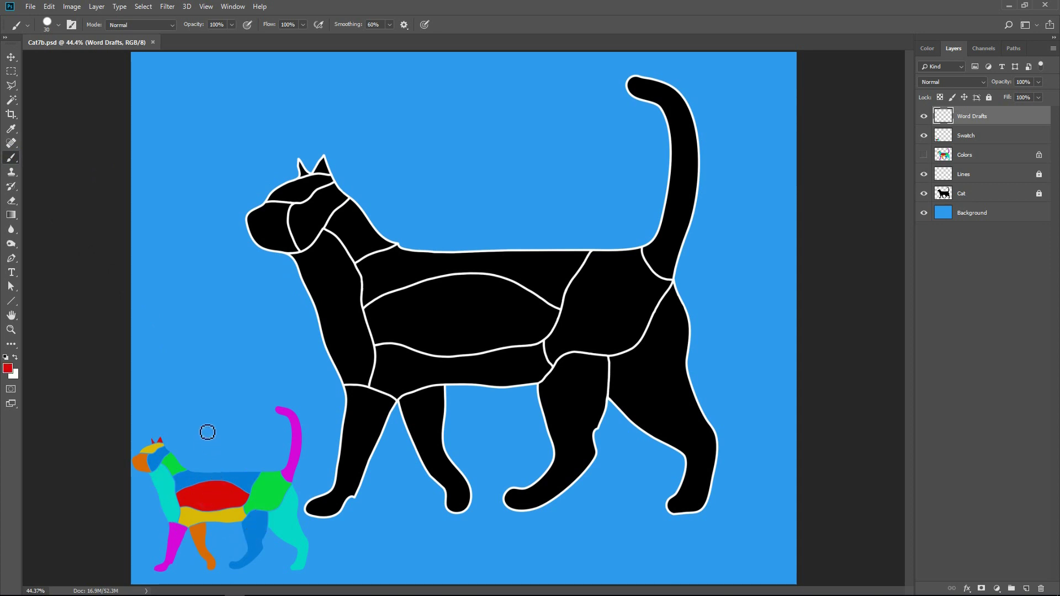
mouse_move(368, 309)
mouse_down()
mouse_move(382, 345)
mouse_move(398, 329)
mouse_move(393, 341)
mouse_up()
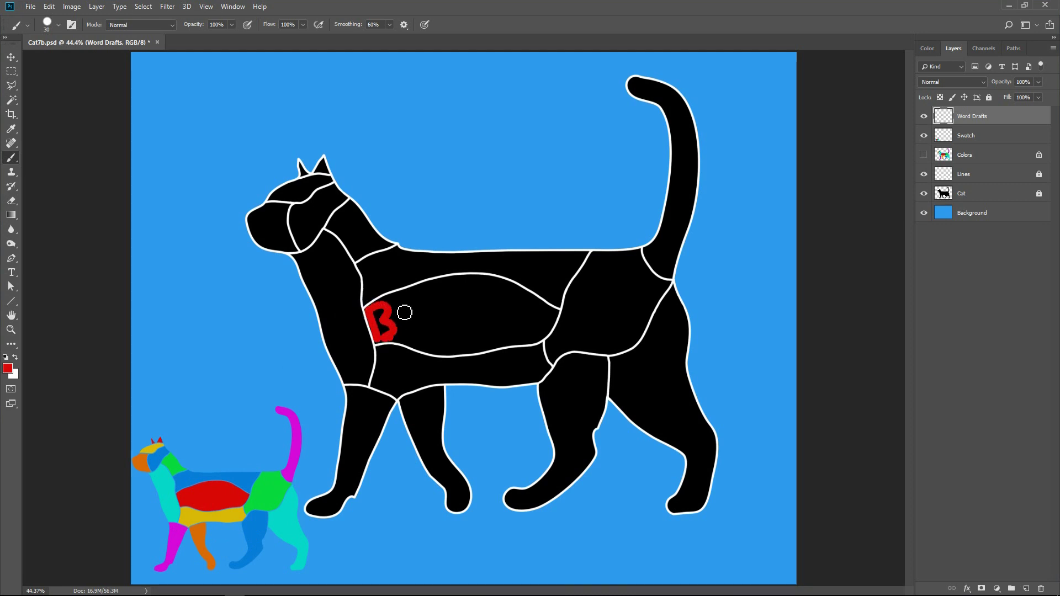
drag(404, 290, 405, 342)
drag(404, 292, 429, 352)
click(447, 280)
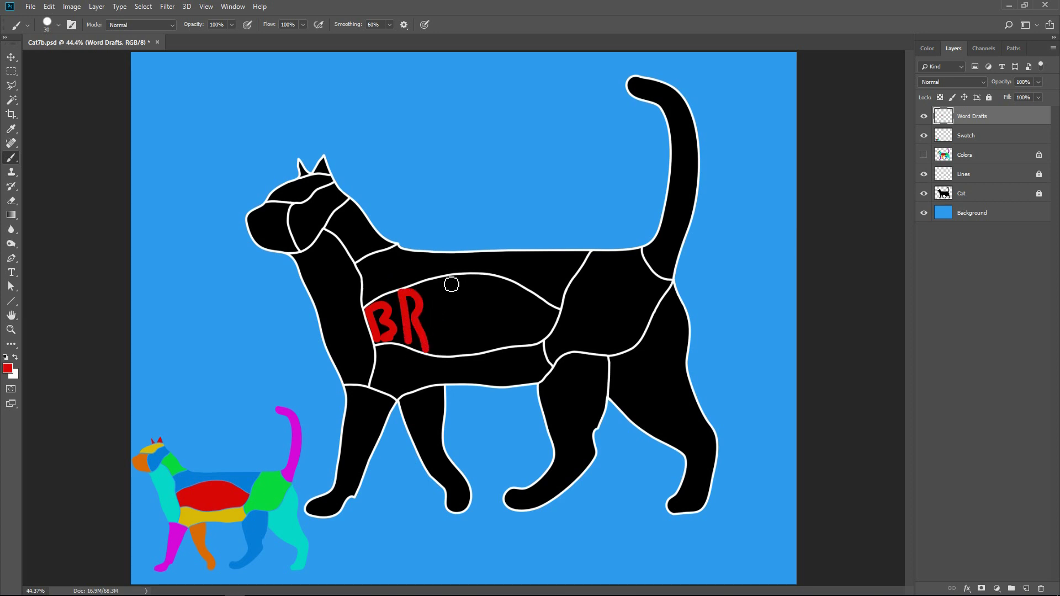
Paint the letters A, V and E to complete BRAVE on the belly
drag(447, 279, 433, 351)
mouse_move(448, 278)
mouse_down()
mouse_move(474, 351)
mouse_move(469, 322)
mouse_up()
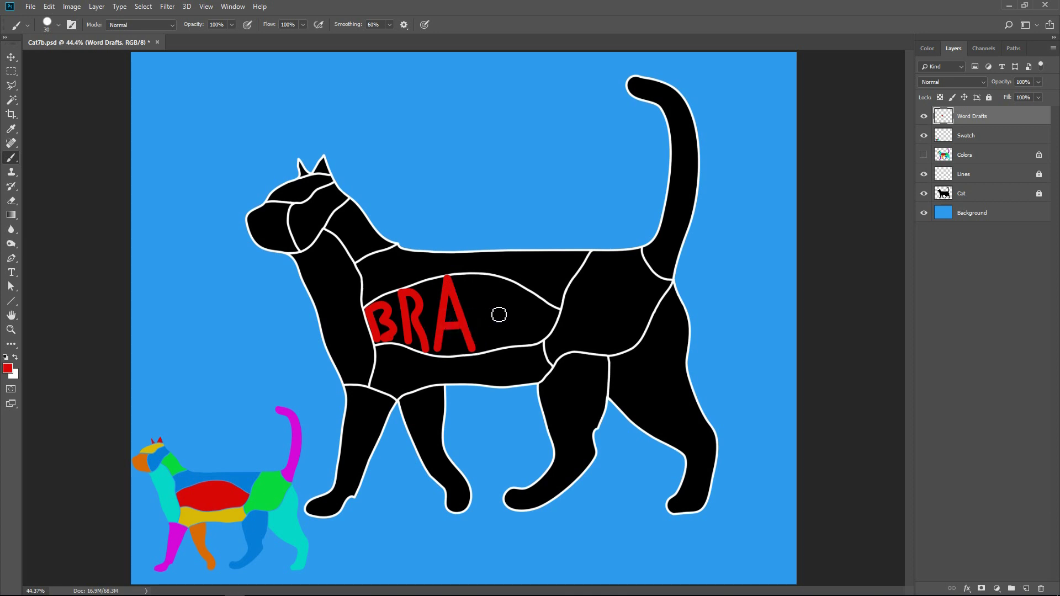
click(472, 278)
shift+click(485, 349)
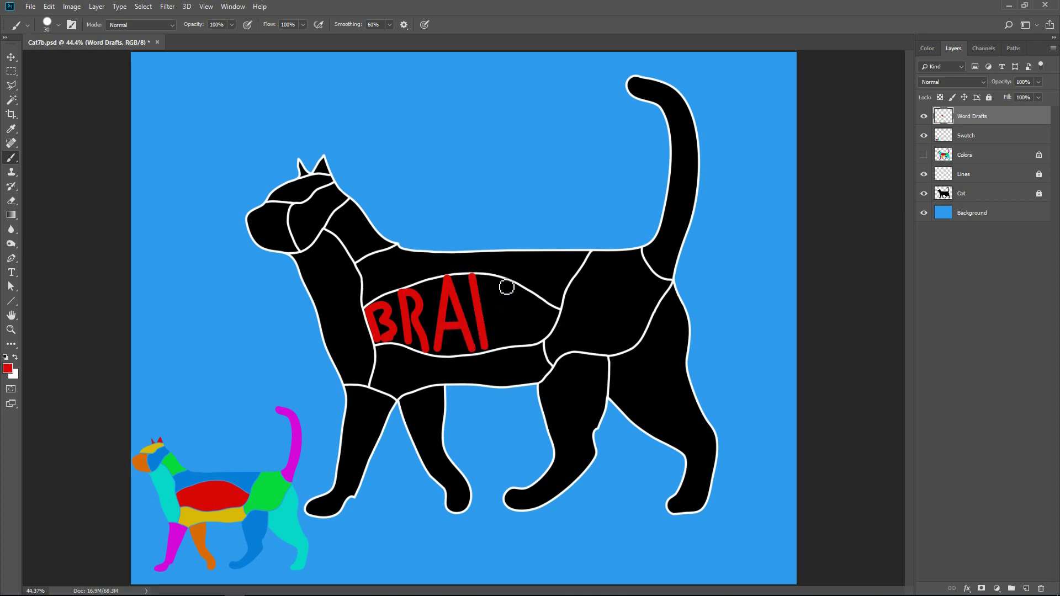
shift+click(515, 286)
shift+click(506, 348)
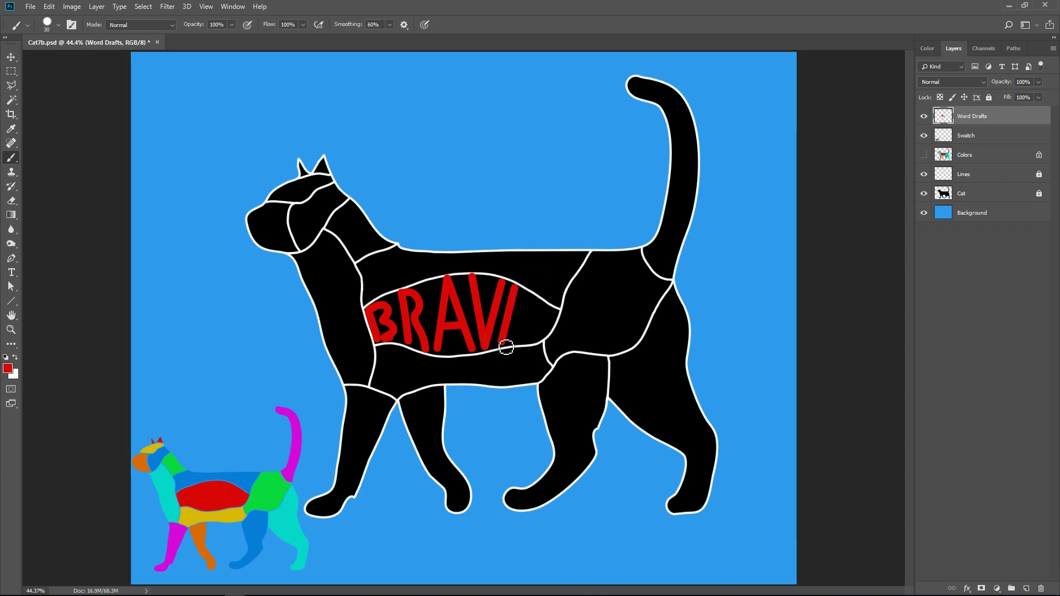
mouse_move(506, 347)
mouse_down()
mouse_move(539, 340)
mouse_move(534, 319)
mouse_move(557, 312)
mouse_up()
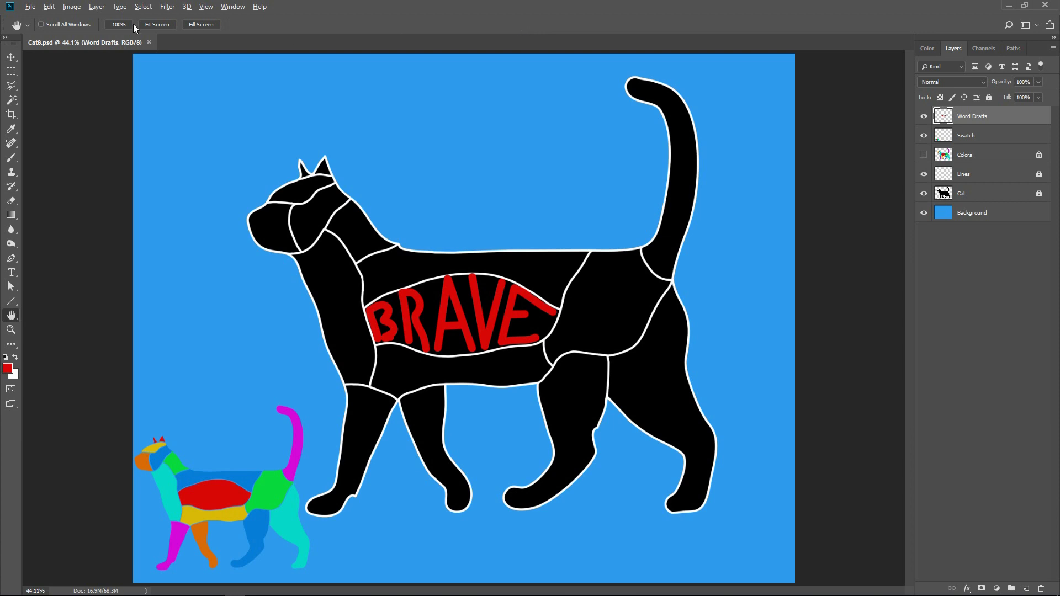
Rotate the canvas 90° counter-clockwise and paint magenta strokes at the tail tip
click(71, 6)
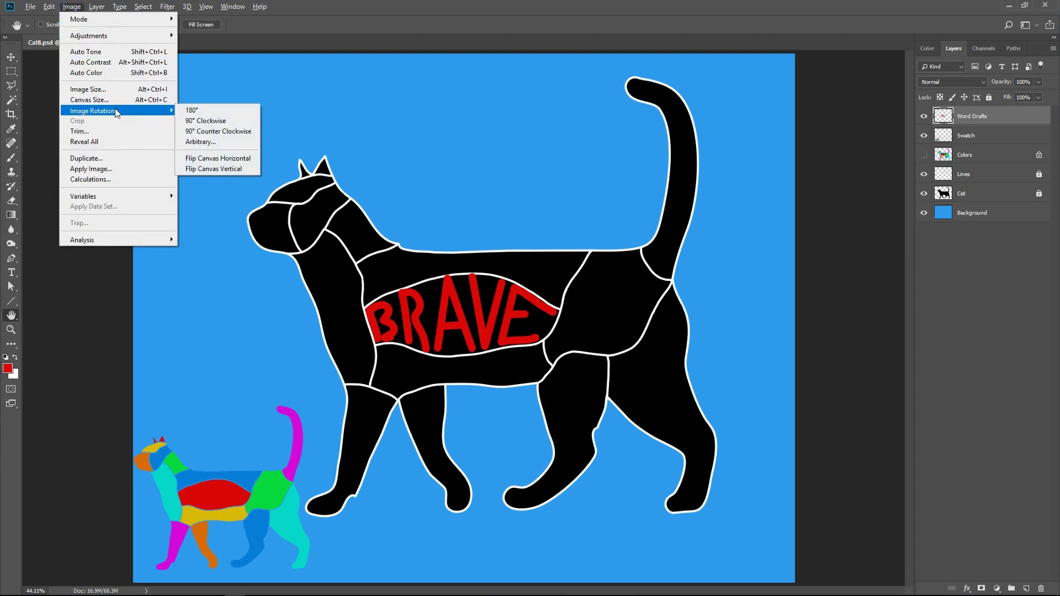
mouse_move(92, 110)
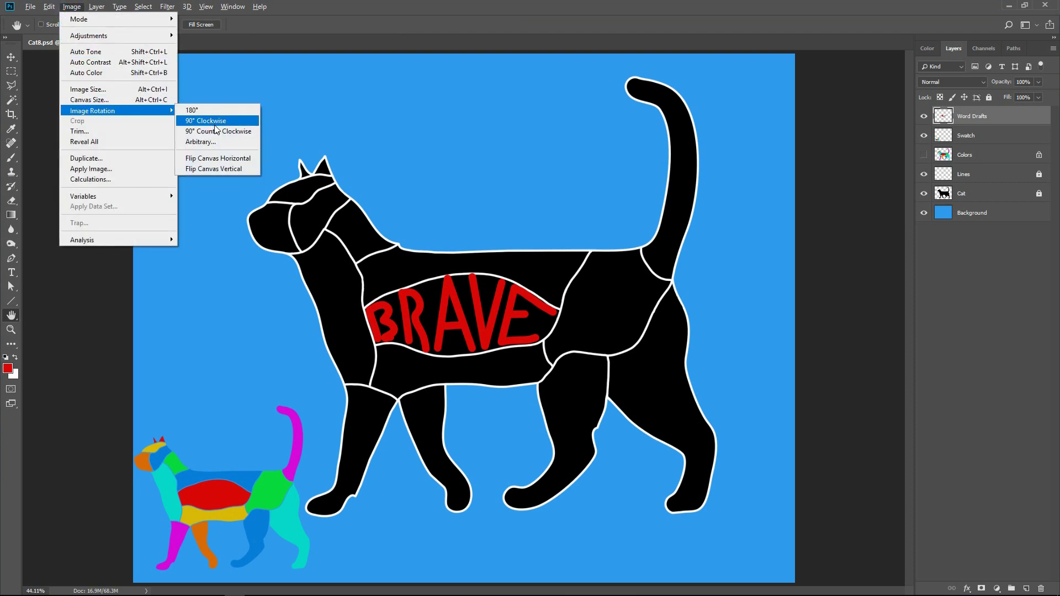
click(217, 132)
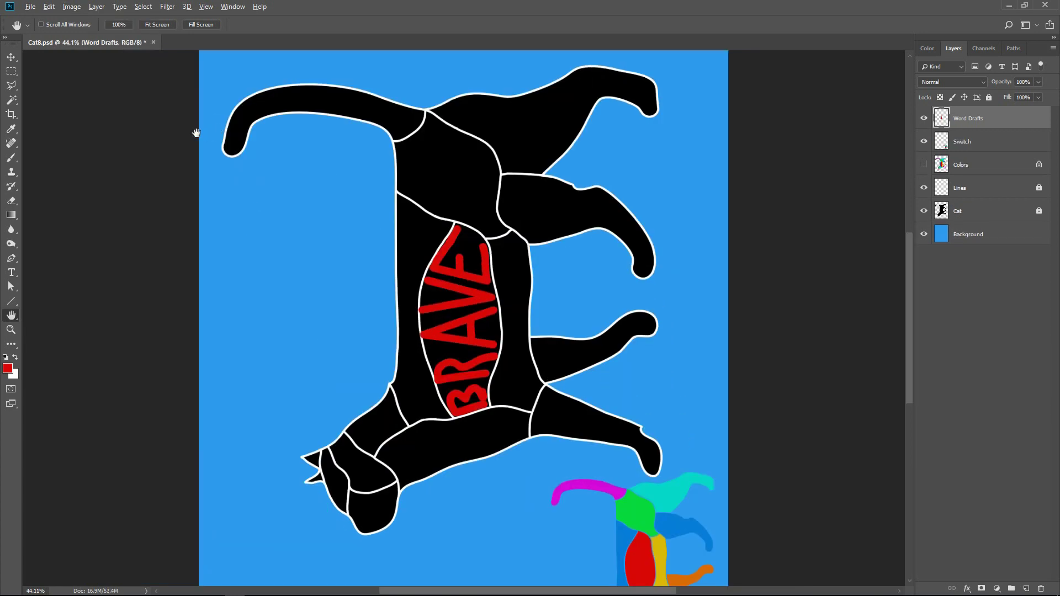
click(11, 159)
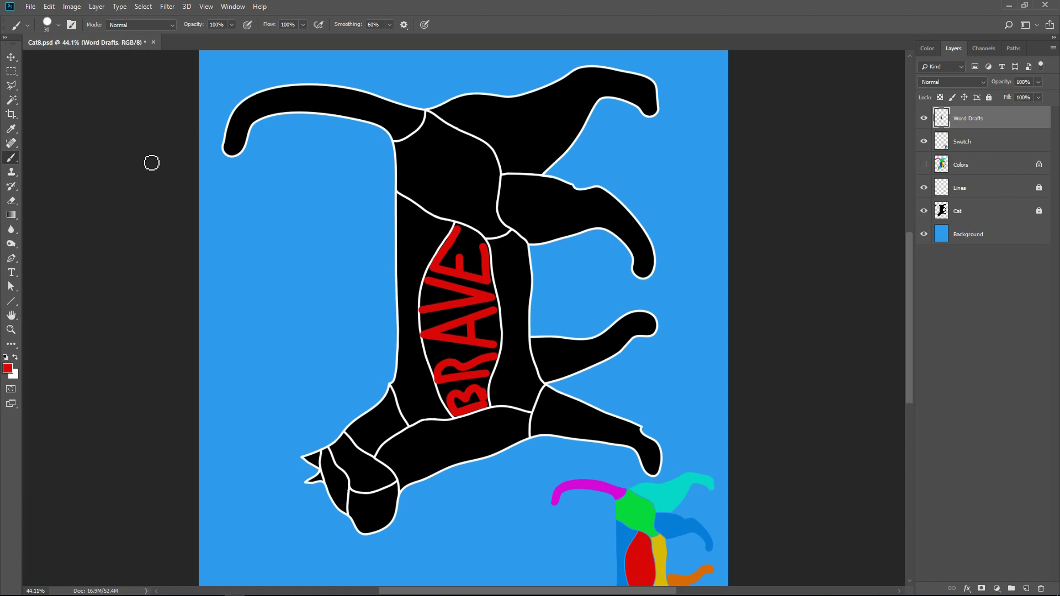
alt+click(594, 481)
mouse_move(225, 143)
mouse_down()
mouse_move(240, 149)
mouse_move(245, 123)
mouse_move(260, 121)
mouse_up()
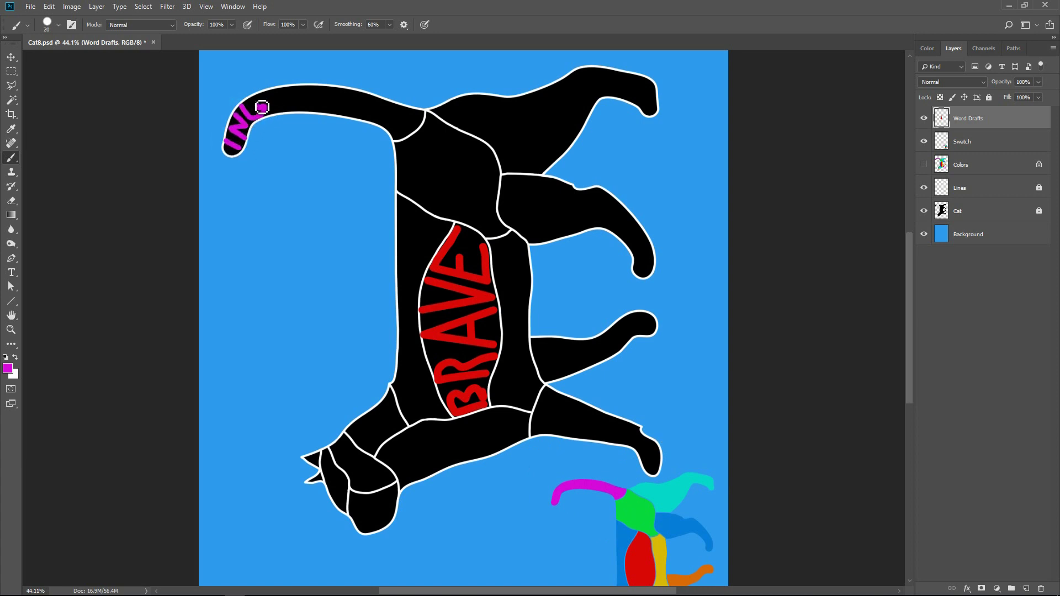
Erase the badly drawn magenta G from the tail
click(11, 201)
mouse_move(252, 106)
mouse_down()
mouse_move(257, 120)
mouse_move(267, 105)
mouse_move(250, 124)
mouse_up()
click(11, 158)
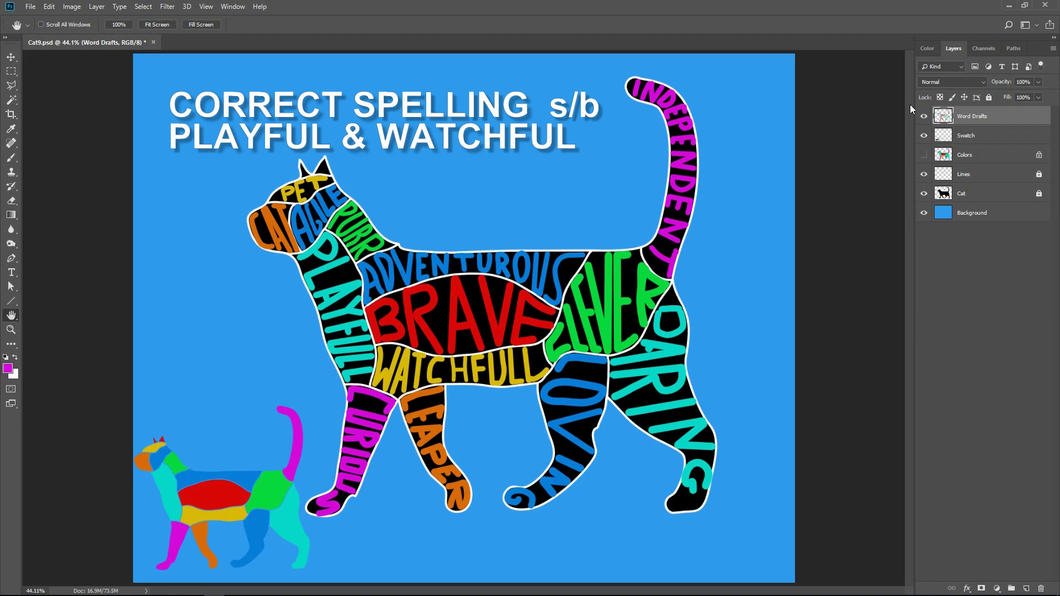
Mask Word Drafts with a black fill using the cat-outline selection, then deselect and save
click(982, 589)
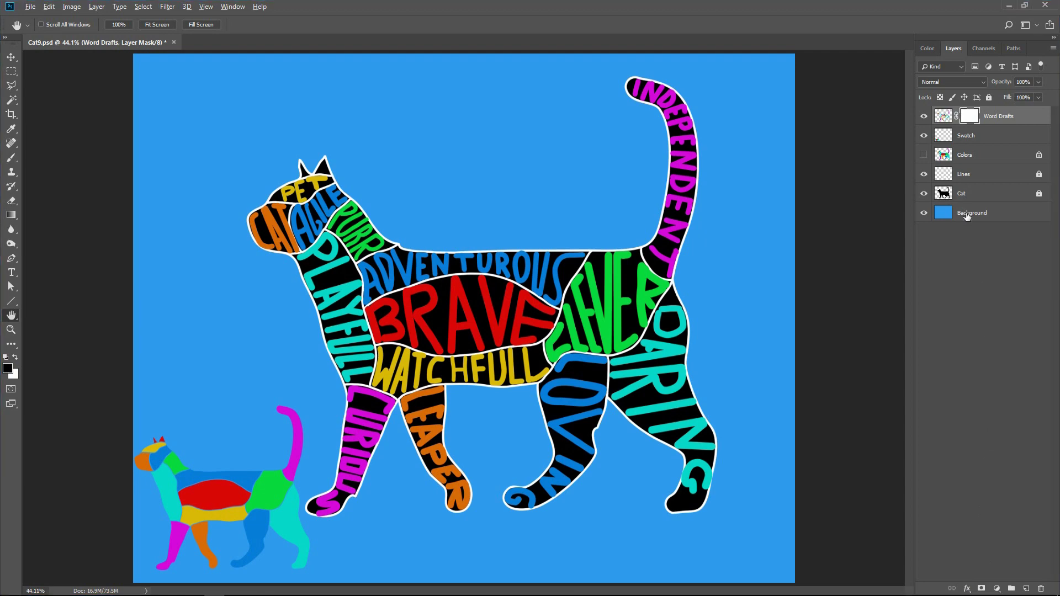
ctrl+click(946, 175)
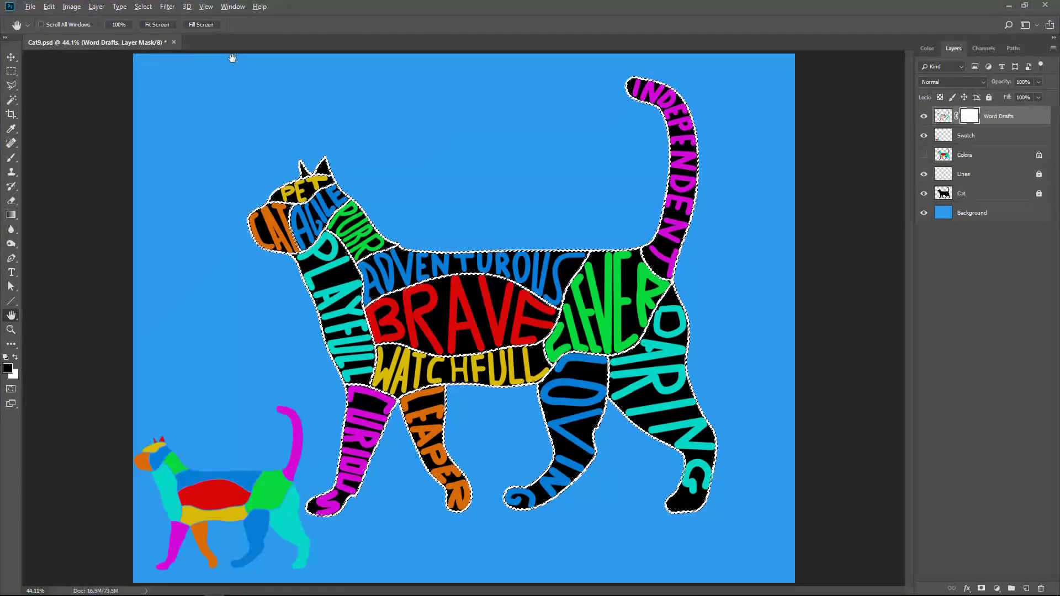
click(49, 7)
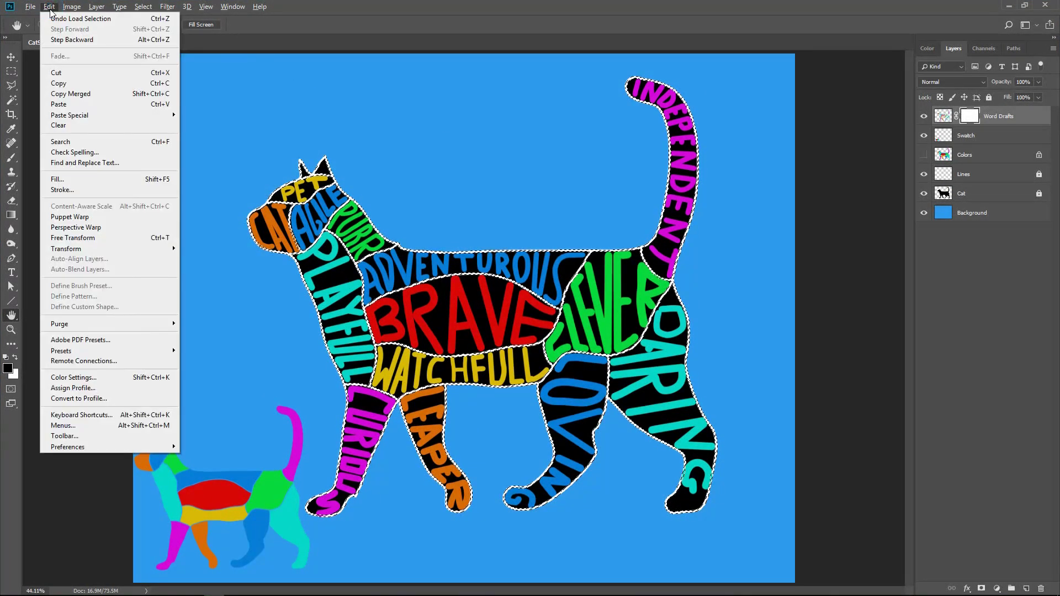
click(96, 180)
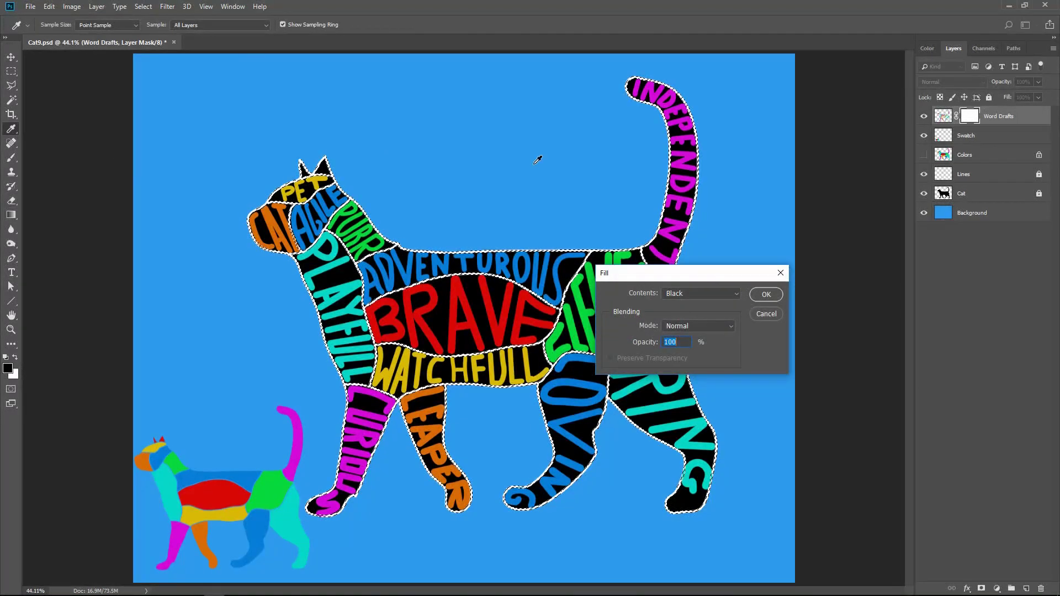
click(767, 296)
key(space)
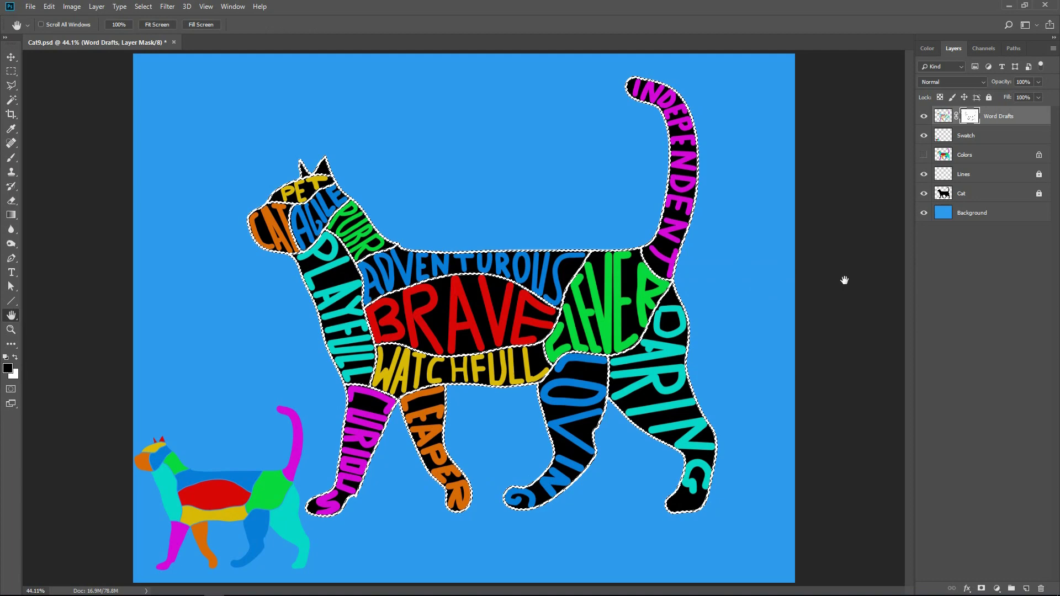
key(ctrl+d)
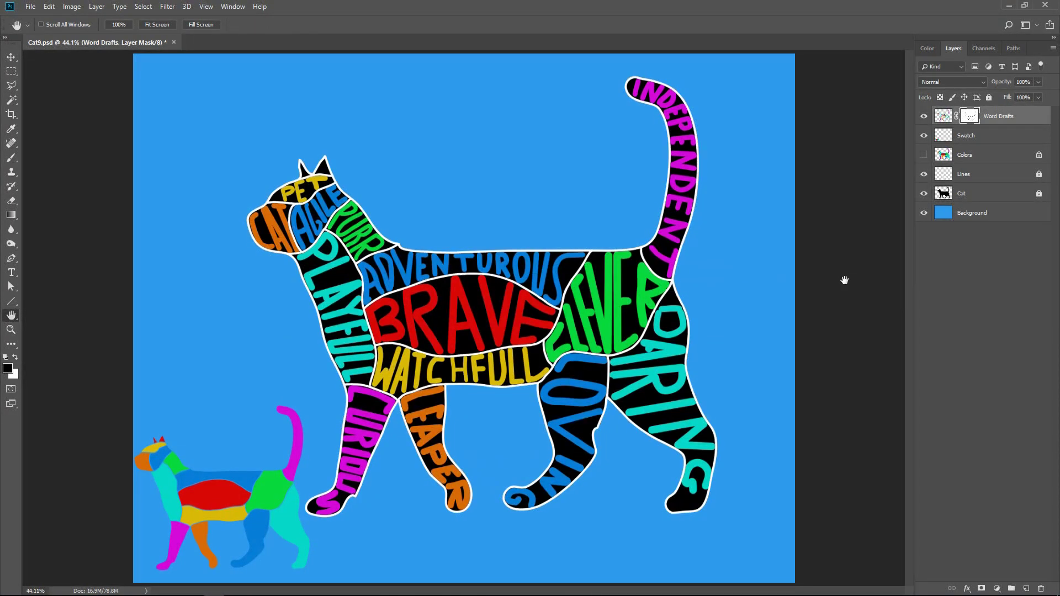
key(ctrl+s)
Lock Word Drafts, add an empty layer on top, and pick the Type tool for new text
click(952, 98)
click(1027, 588)
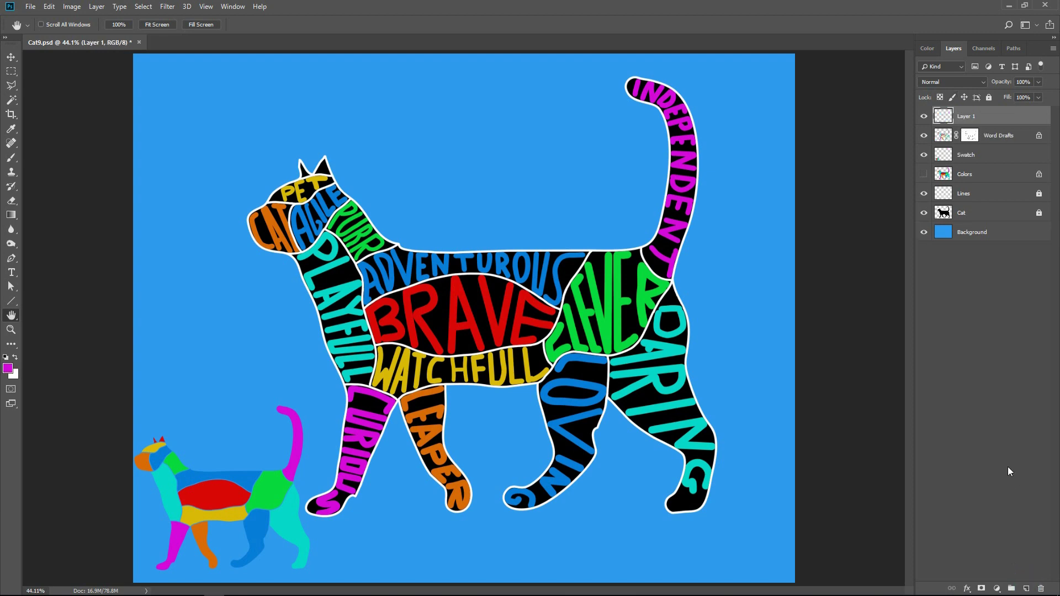
click(11, 274)
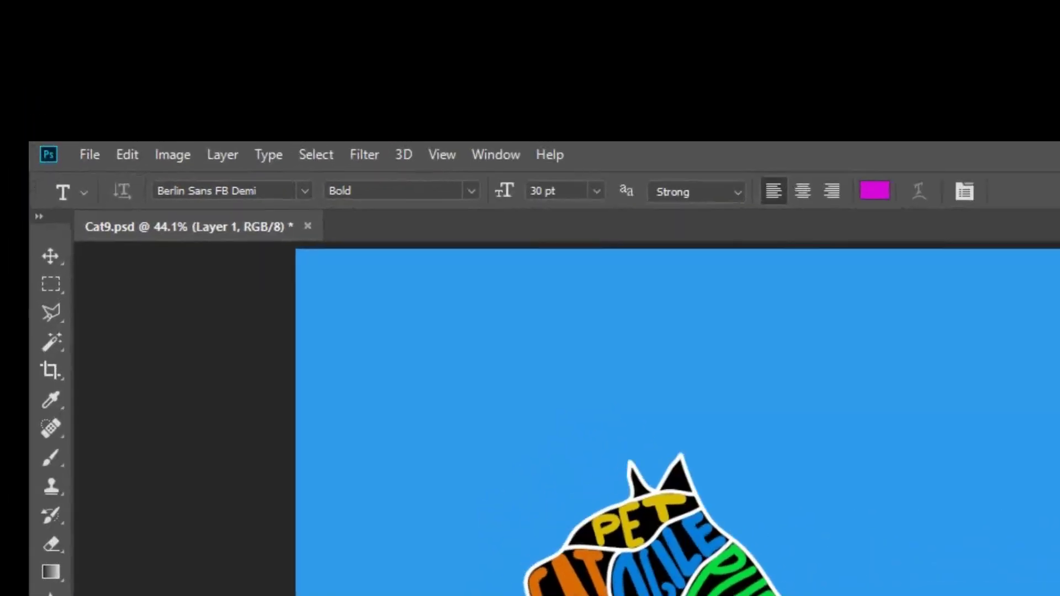
key(alt)
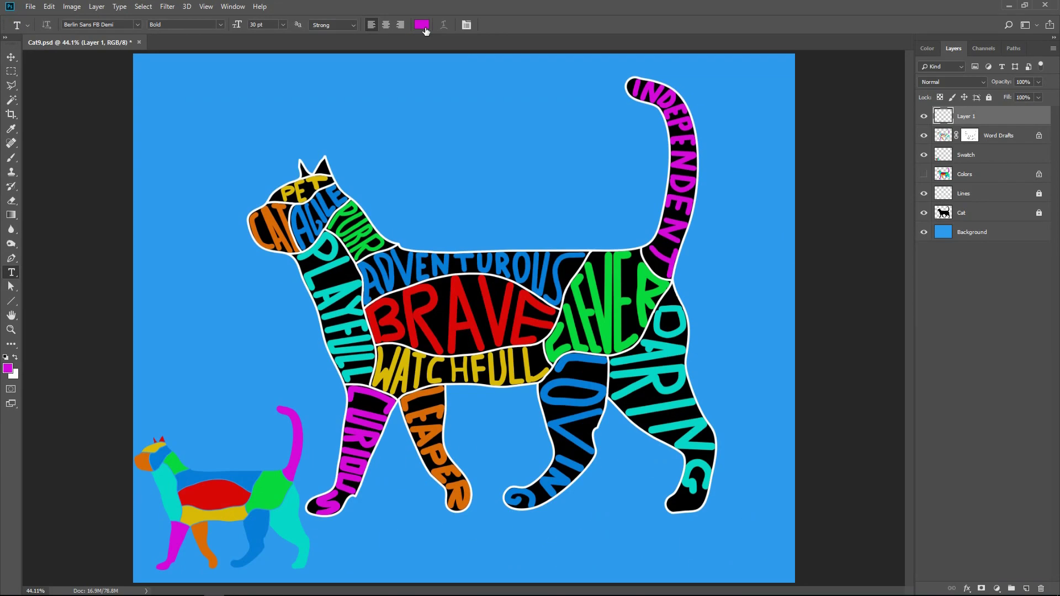
click(424, 25)
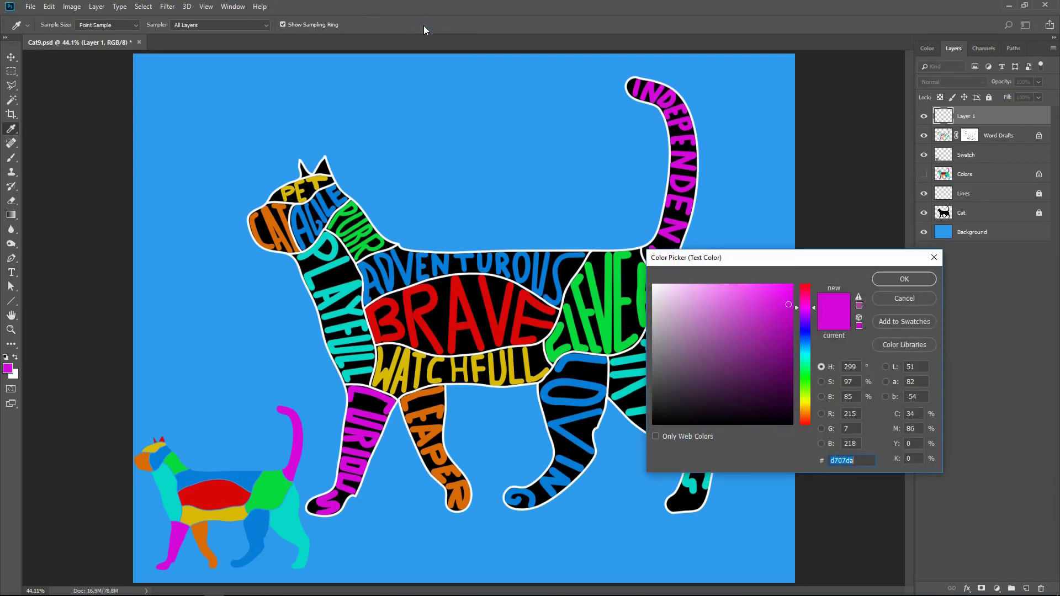
Sample ADVENTUROUS's blue as the text colour, check character settings, and reselect Word Drafts
click(391, 282)
click(883, 280)
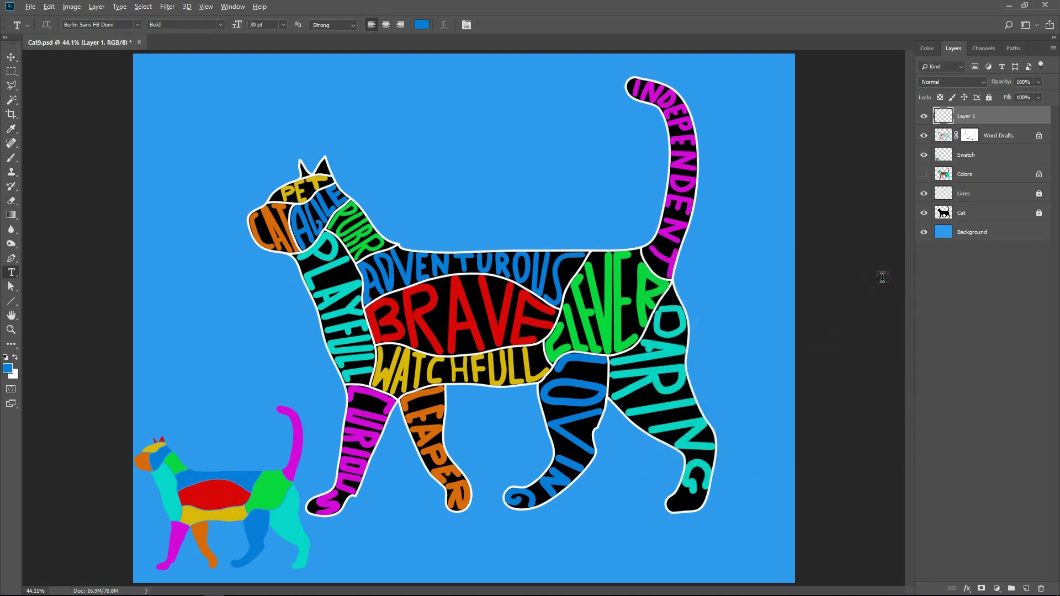
click(467, 24)
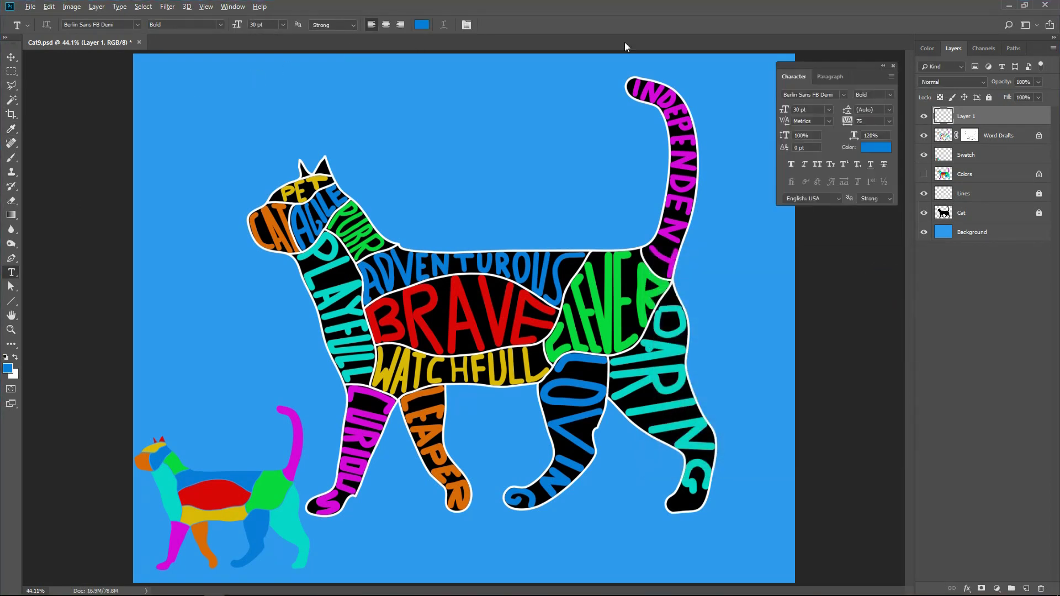
click(226, 8)
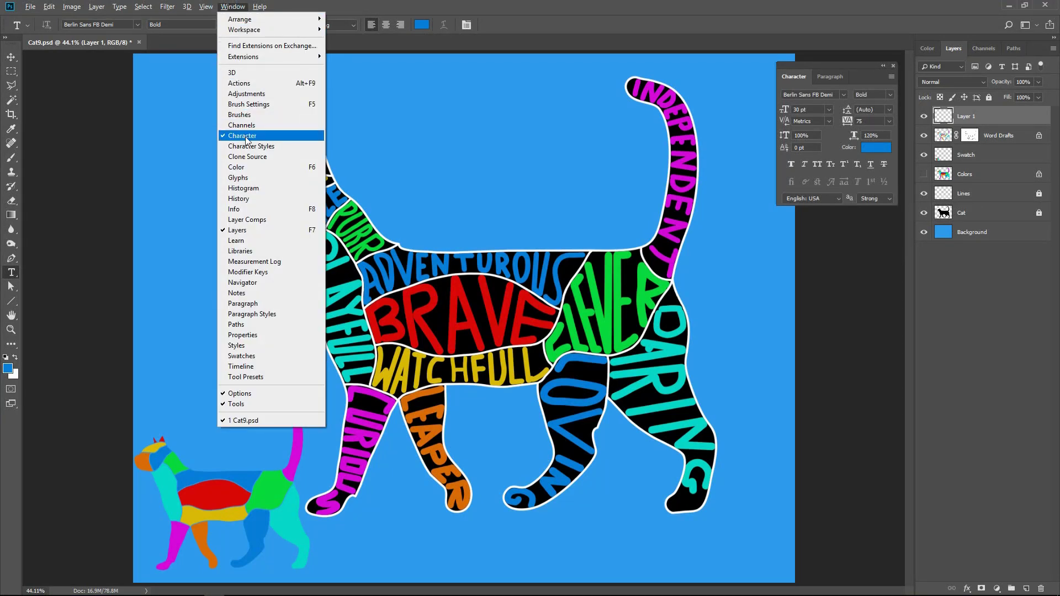
key(Escape)
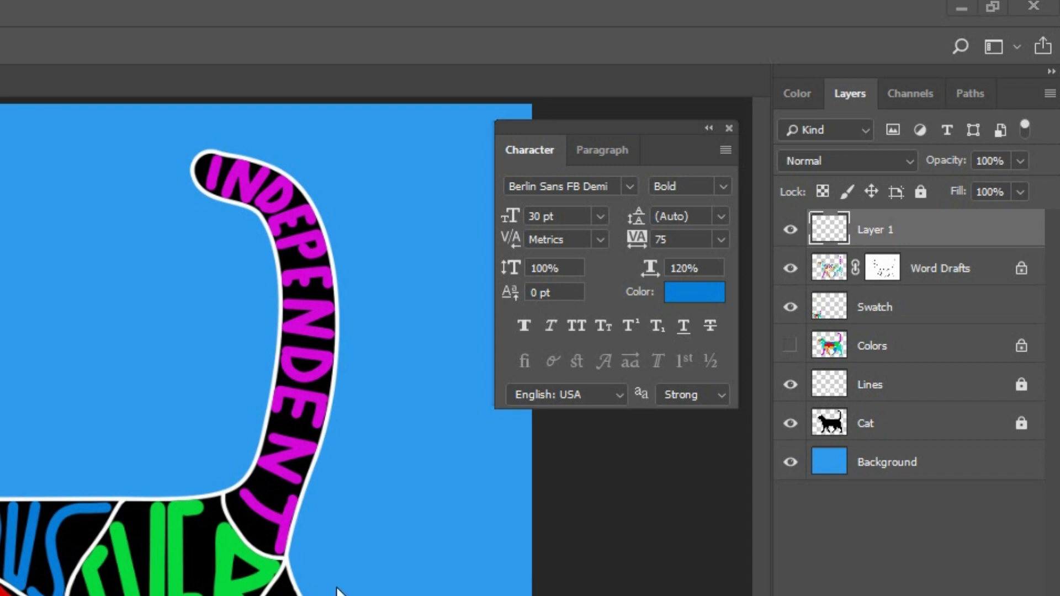
click(963, 267)
Lower Word Drafts opacity to 40% and reselect Layer 1
click(1020, 161)
drag(1021, 186, 960, 190)
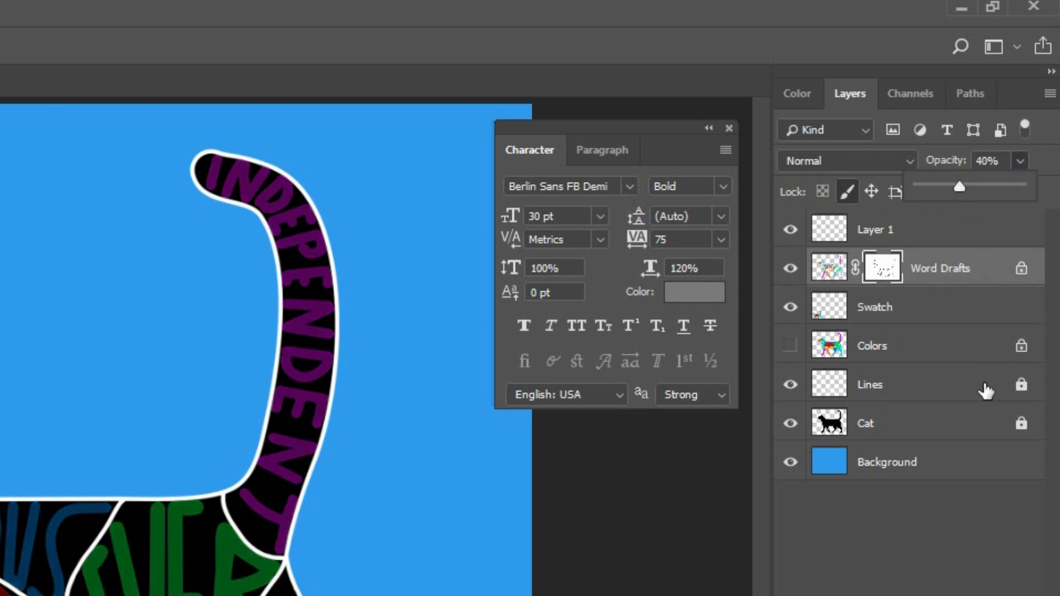
click(940, 229)
click(940, 230)
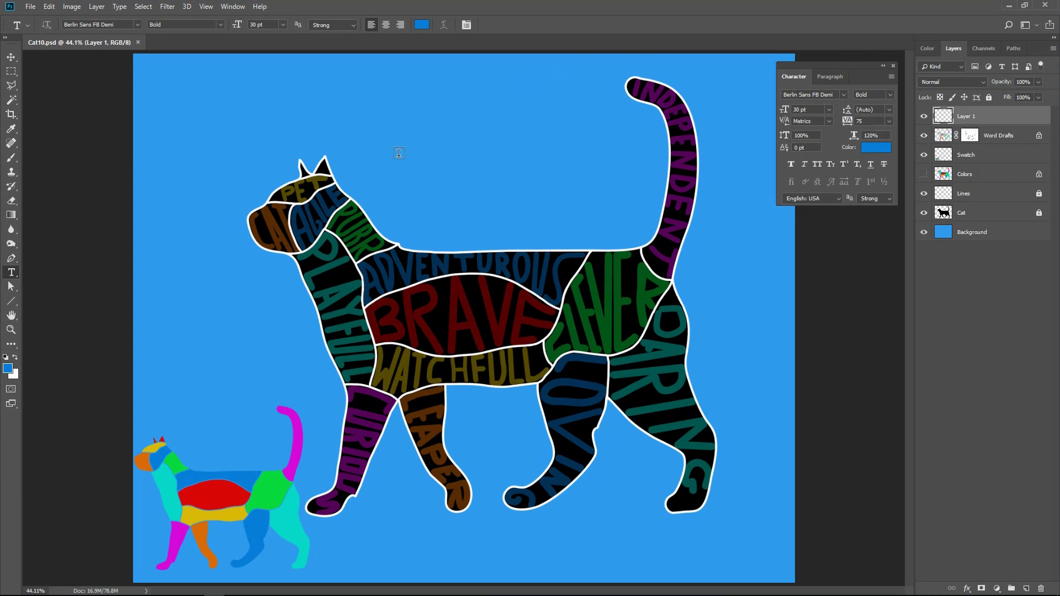
Type blue ADVENTUROUS above the cat's back and rasterize its type layer
click(370, 163)
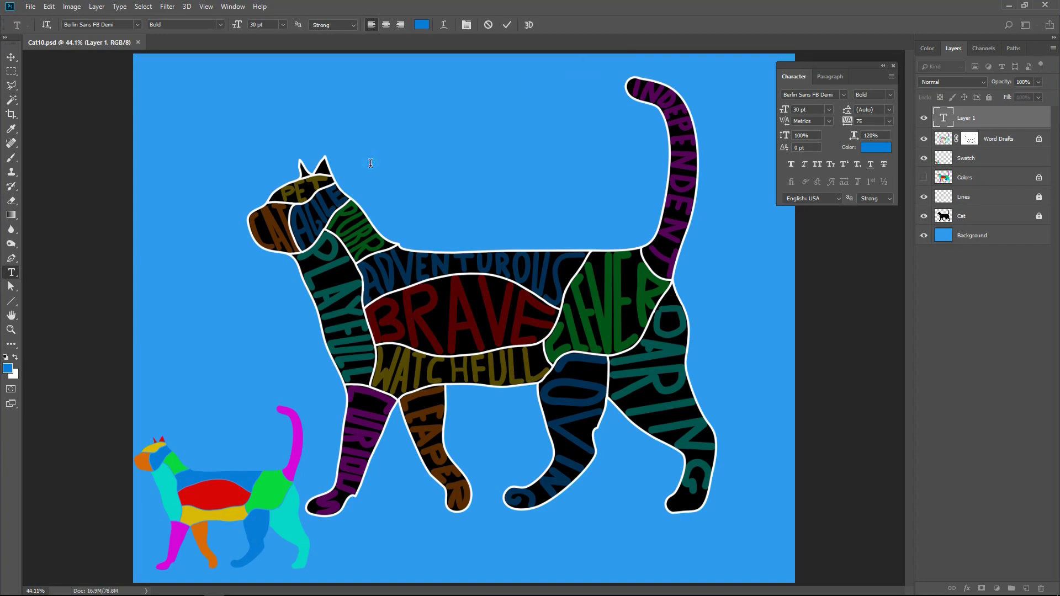
text(ADVENT)
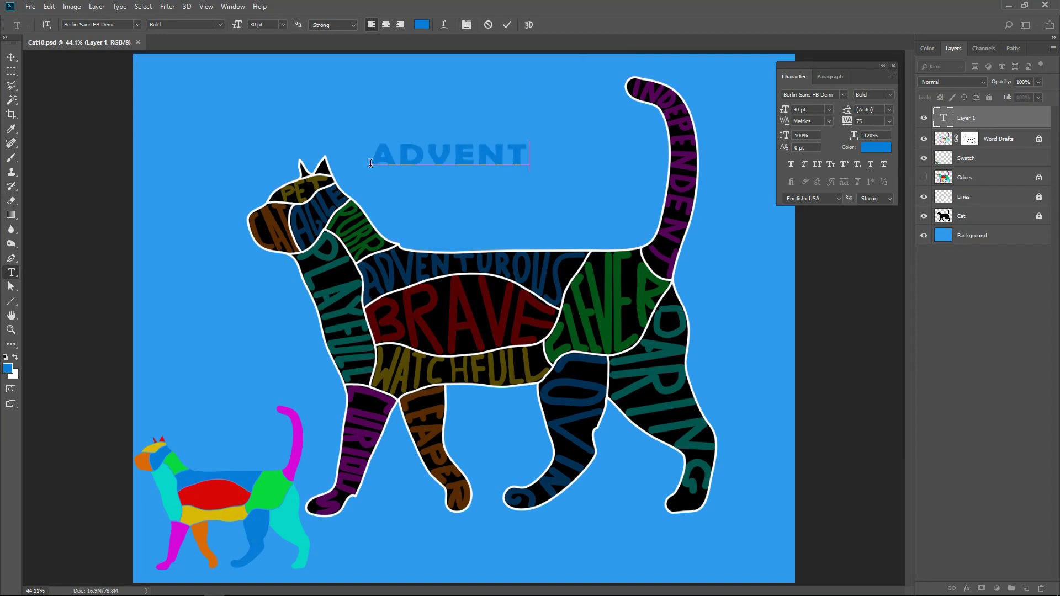
text(UROUS)
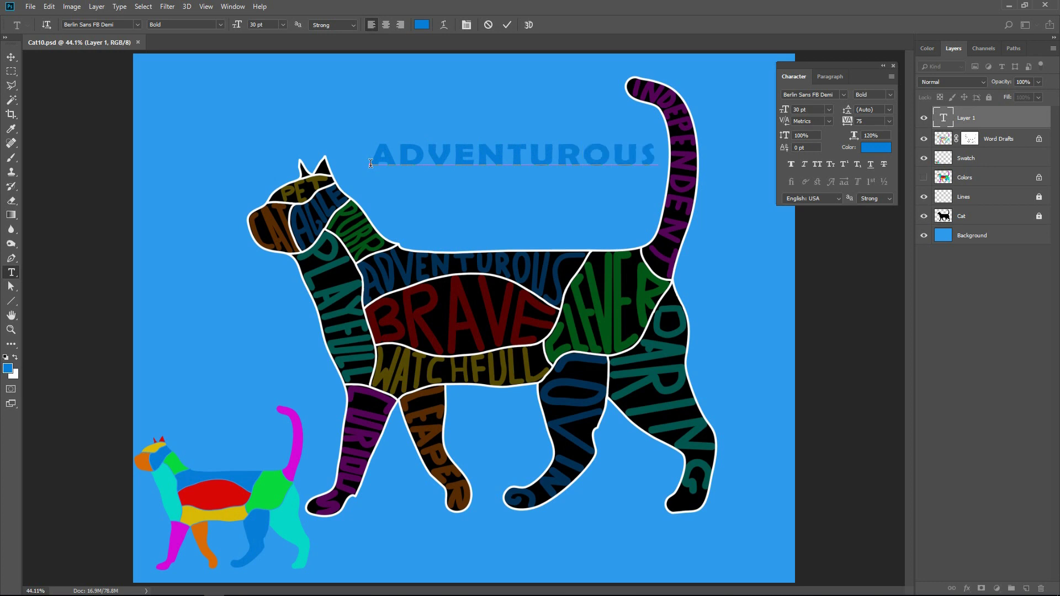
key(ctrl+Return)
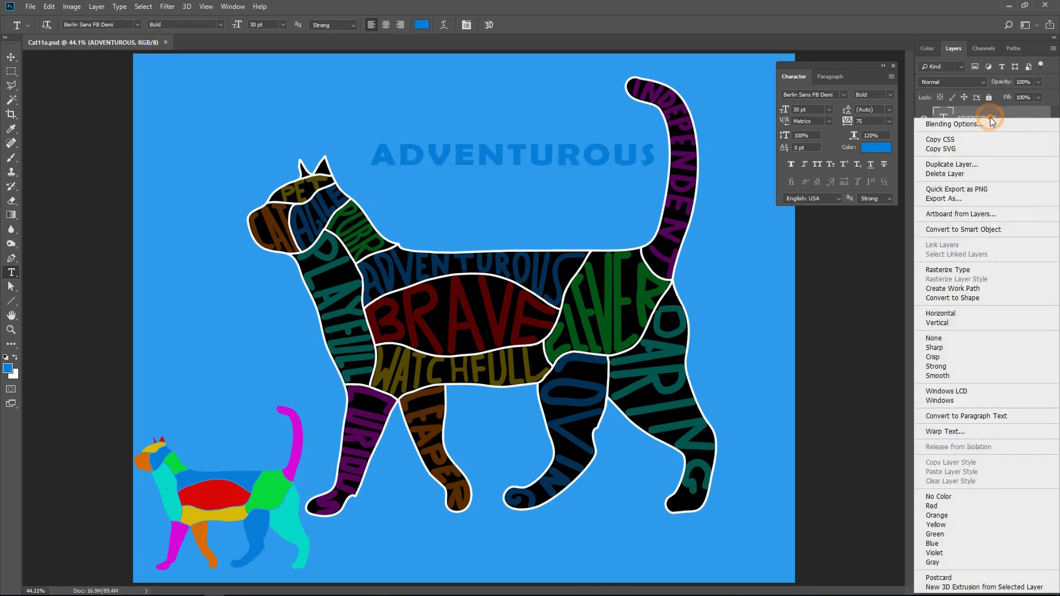
right_click(990, 116)
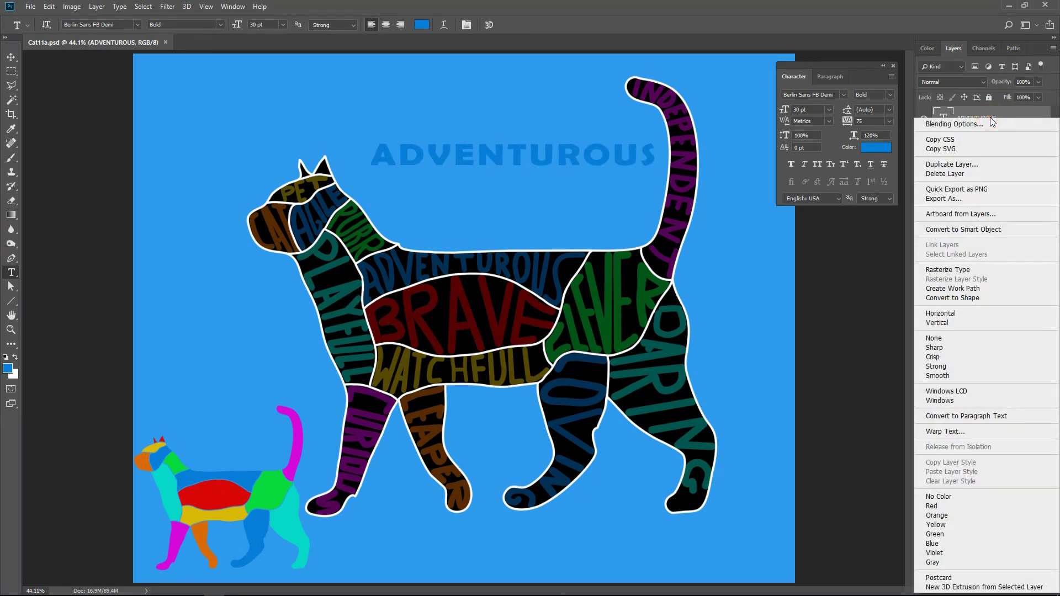
click(987, 270)
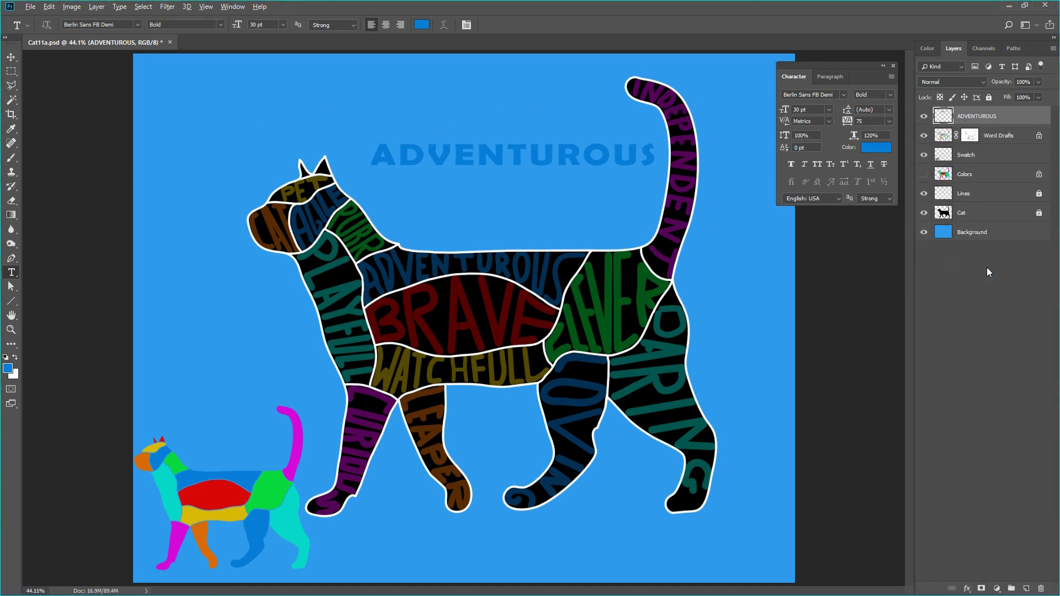
Marquee-select the blue A, stretch it taller and tilt it counterclockwise about 26°
click(11, 73)
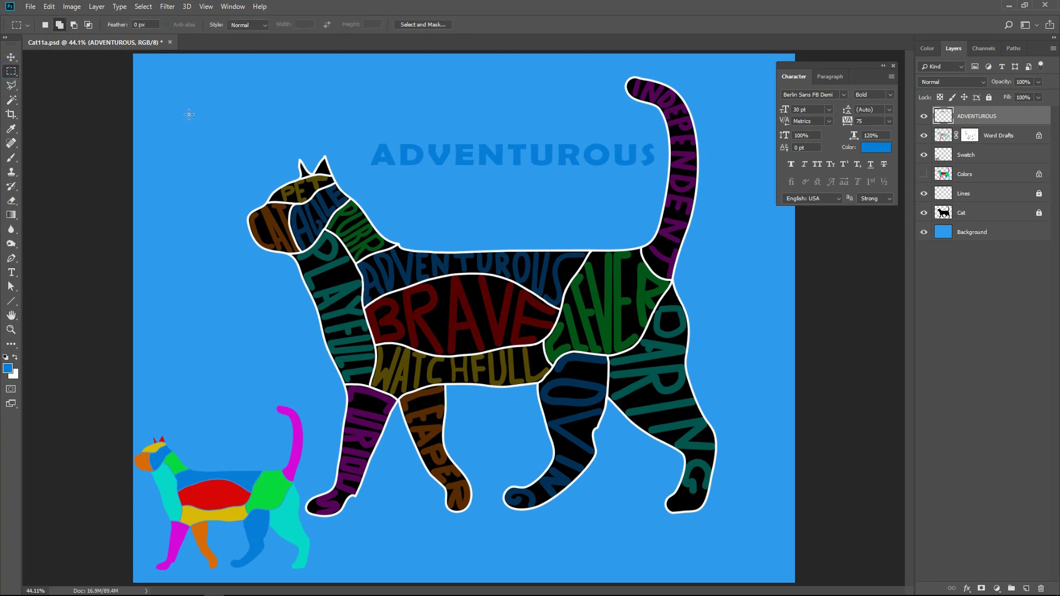
scroll(374, 134, up, 1)
scroll(373, 133, up, 1)
scroll(374, 134, up, 1)
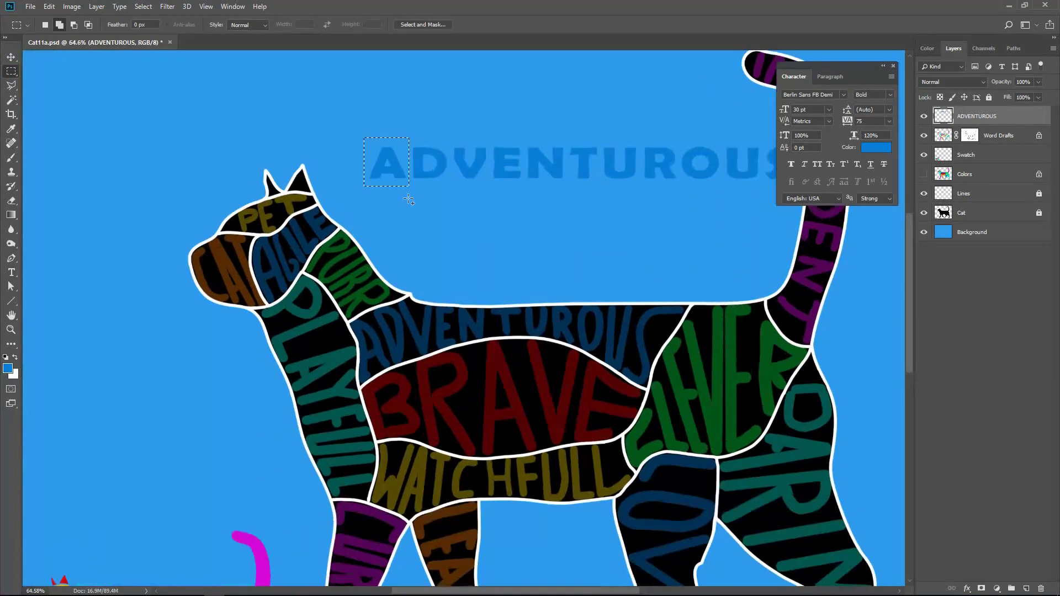
drag(363, 139, 410, 188)
key(ctrl+t)
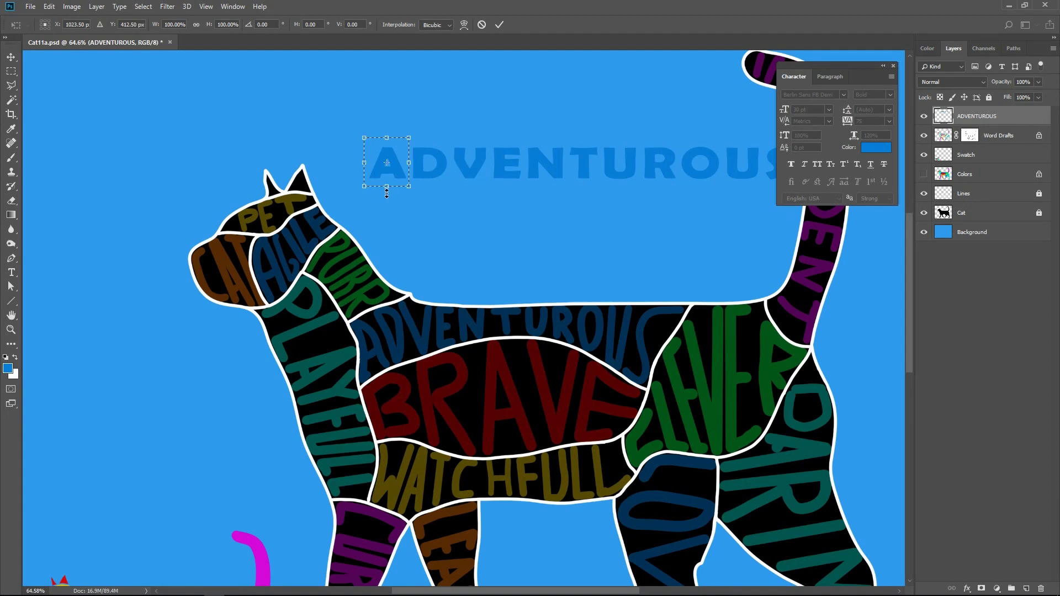
drag(386, 186, 387, 220)
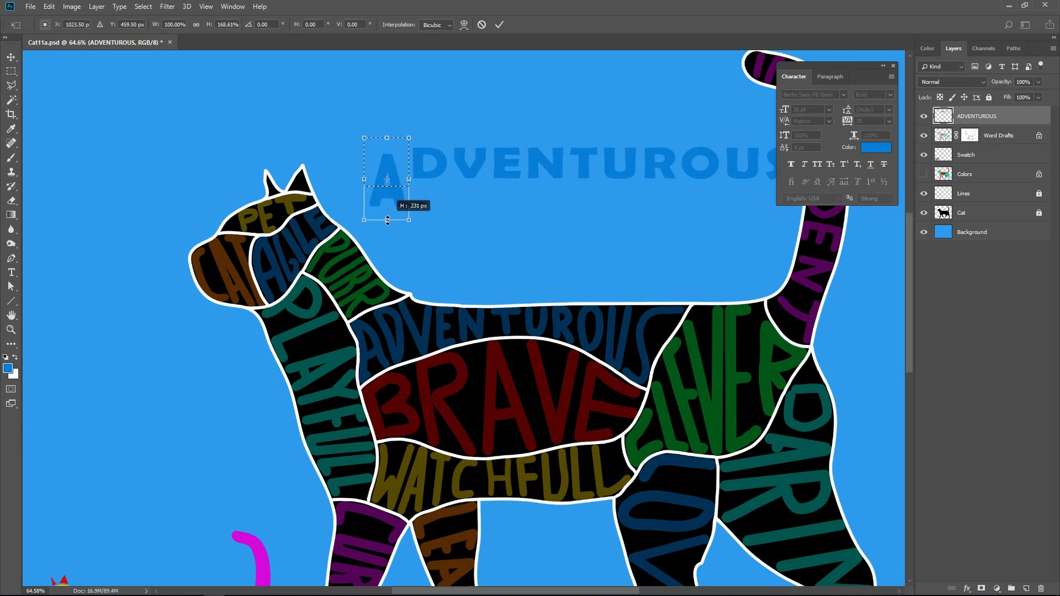
drag(388, 220, 387, 225)
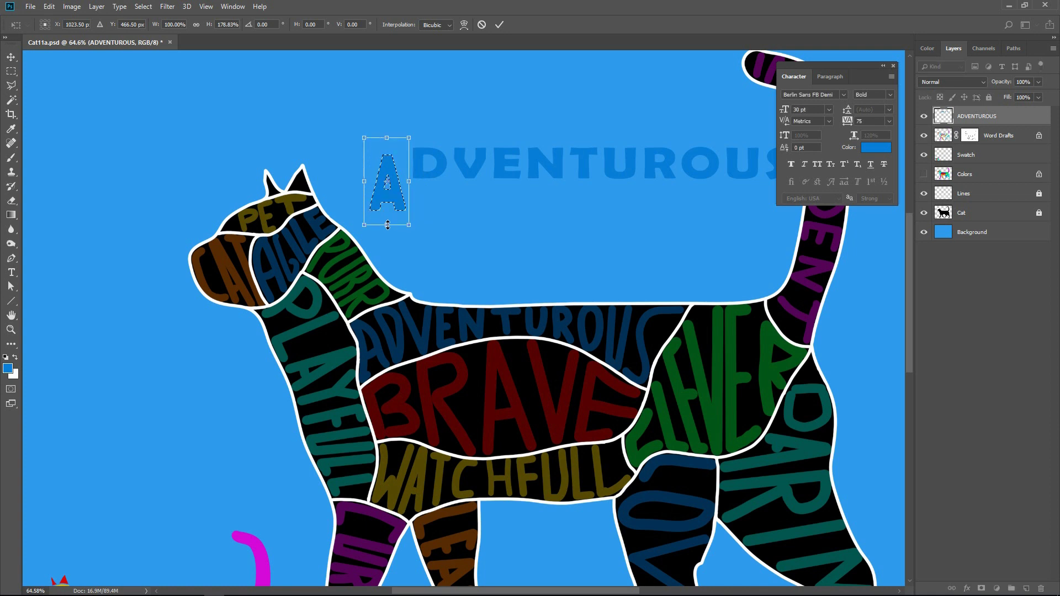
drag(351, 127, 330, 148)
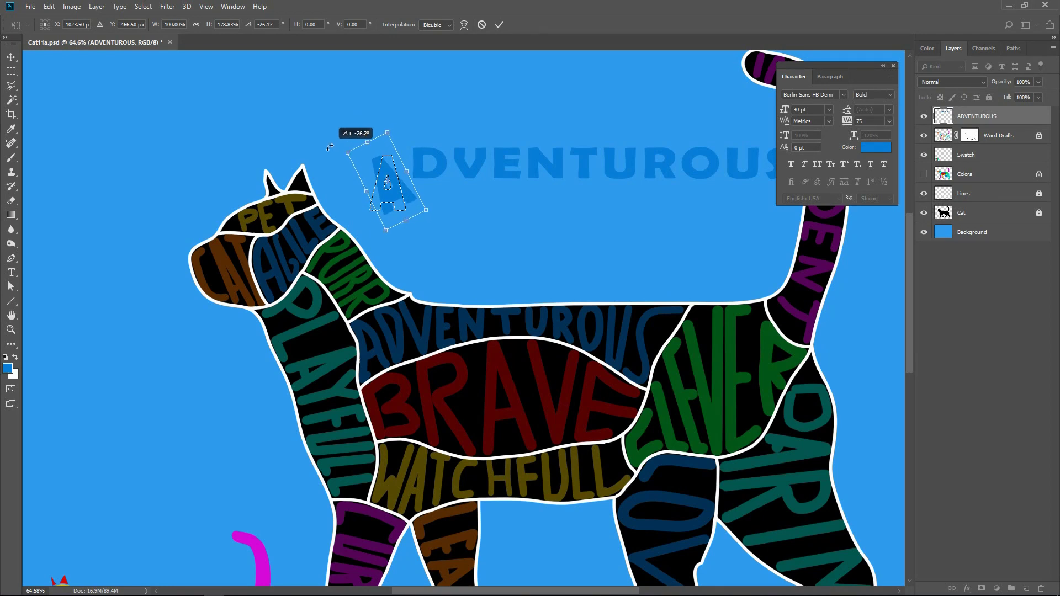
Move the tilted A into the cat's back section, lengthening it slightly
drag(383, 171, 370, 329)
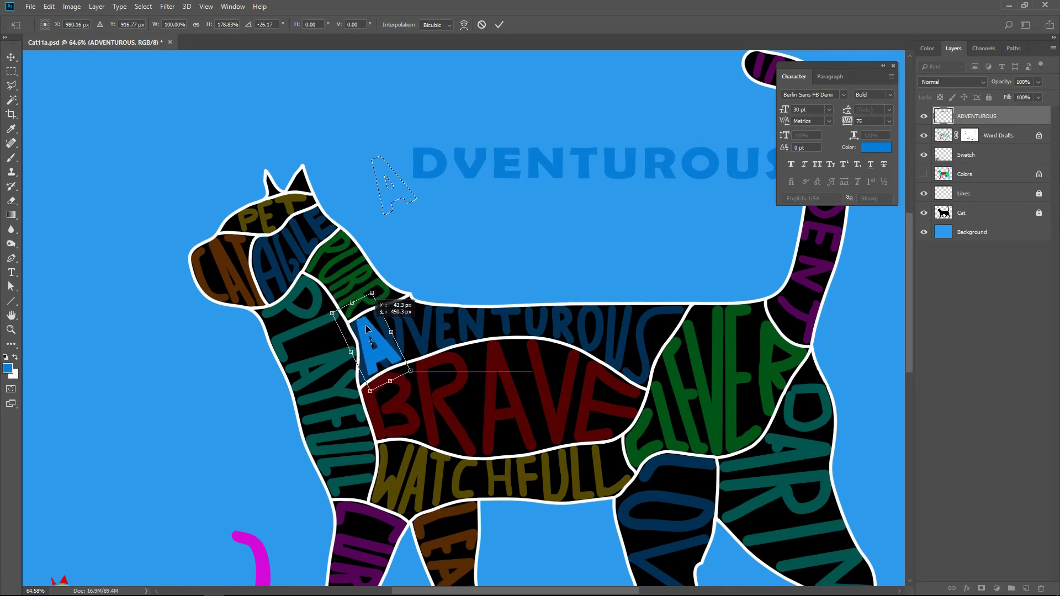
drag(369, 328, 383, 333)
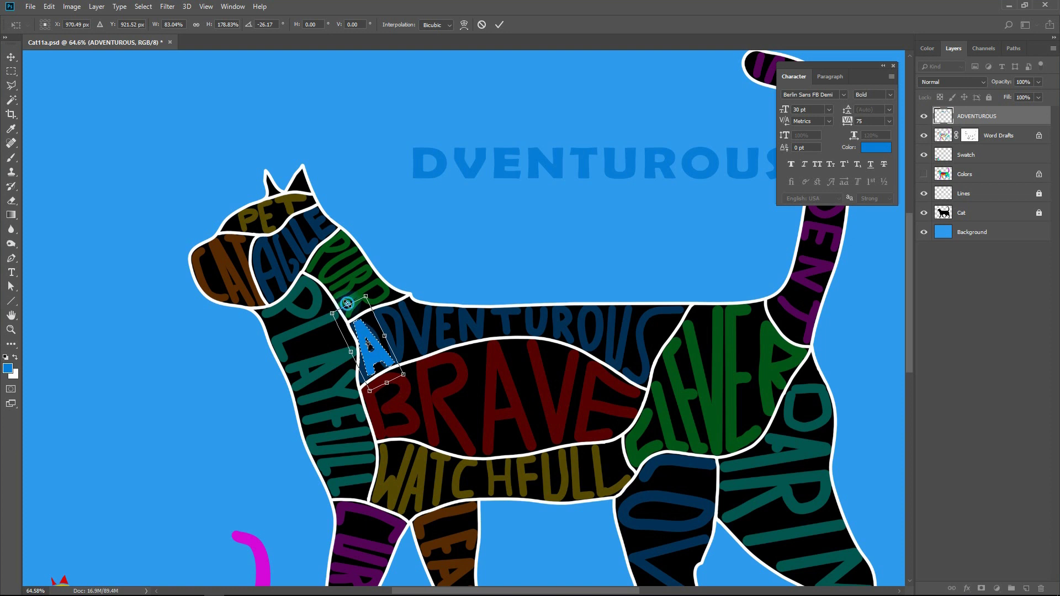
drag(346, 302, 344, 299)
drag(387, 384, 387, 386)
Warp the A's corners and left-edge curve to fill the front corner, then commit
right_click(376, 359)
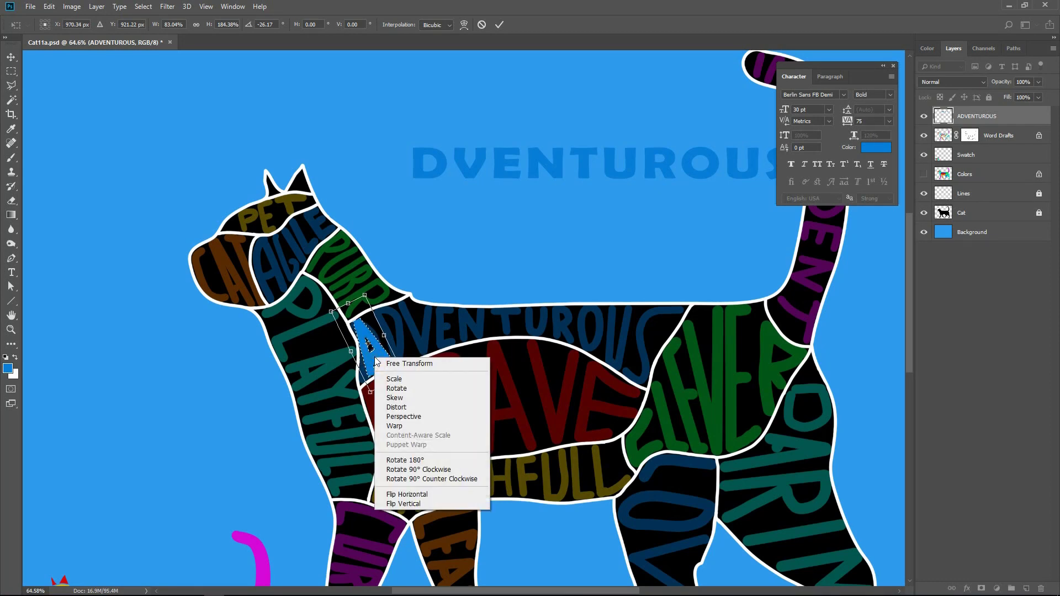
click(403, 427)
scroll(370, 389, up, 3)
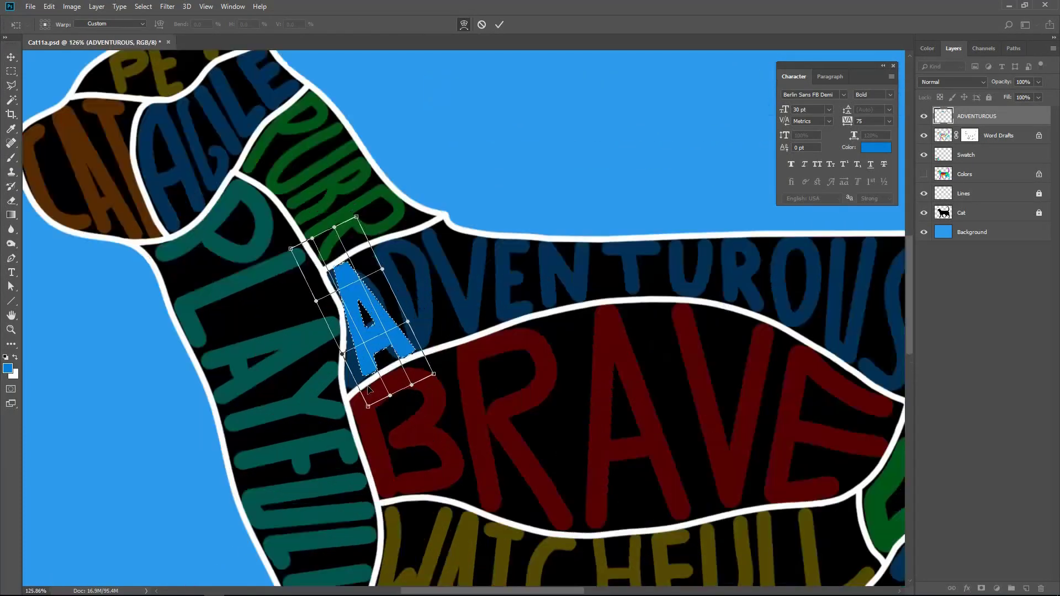
scroll(369, 389, up, 2)
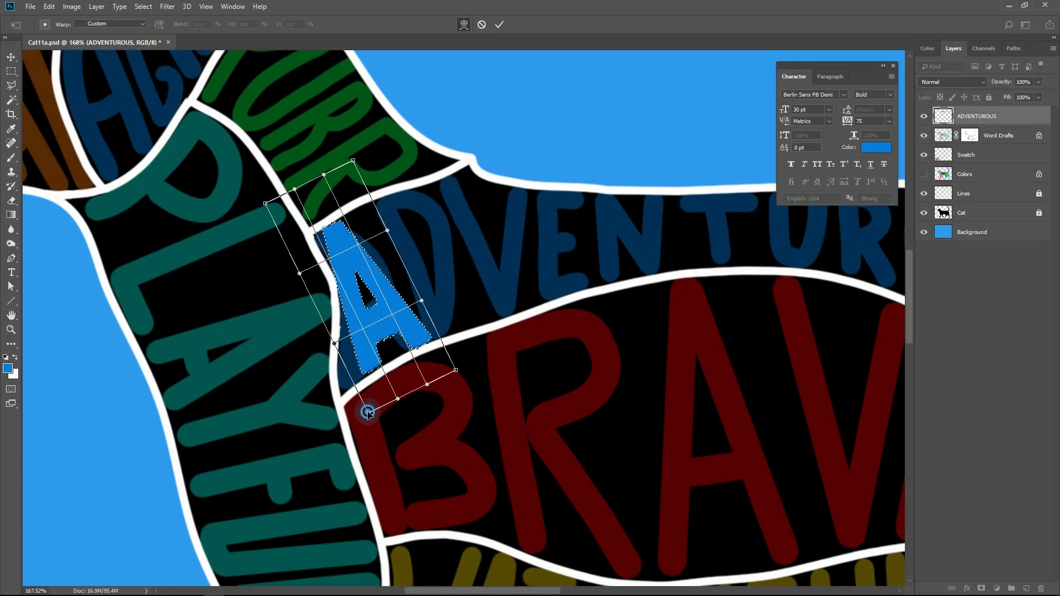
drag(368, 412, 322, 457)
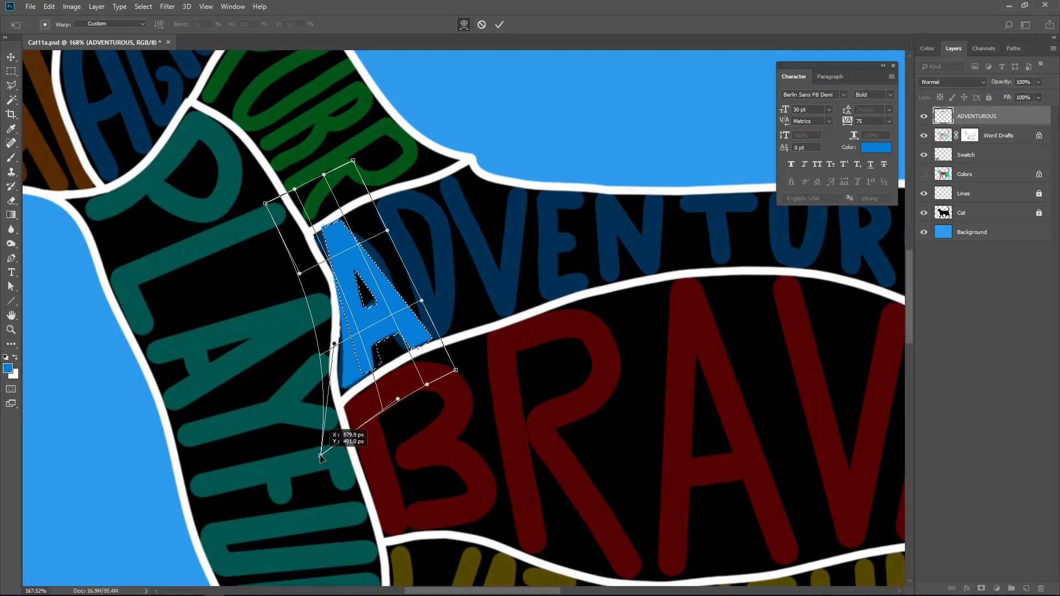
drag(321, 457, 318, 464)
drag(265, 203, 262, 212)
drag(299, 274, 319, 270)
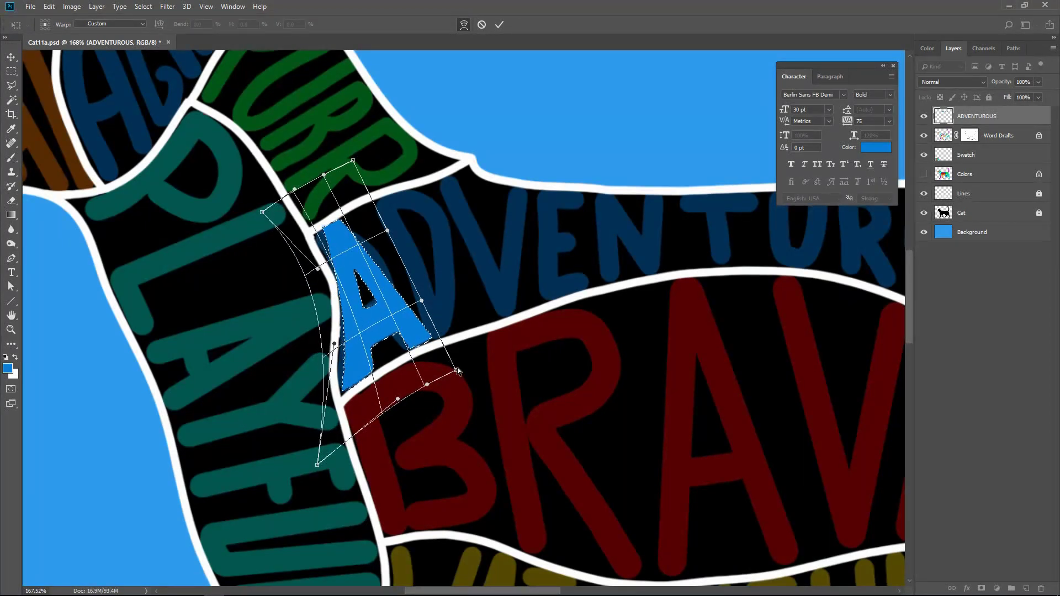
drag(457, 368, 446, 380)
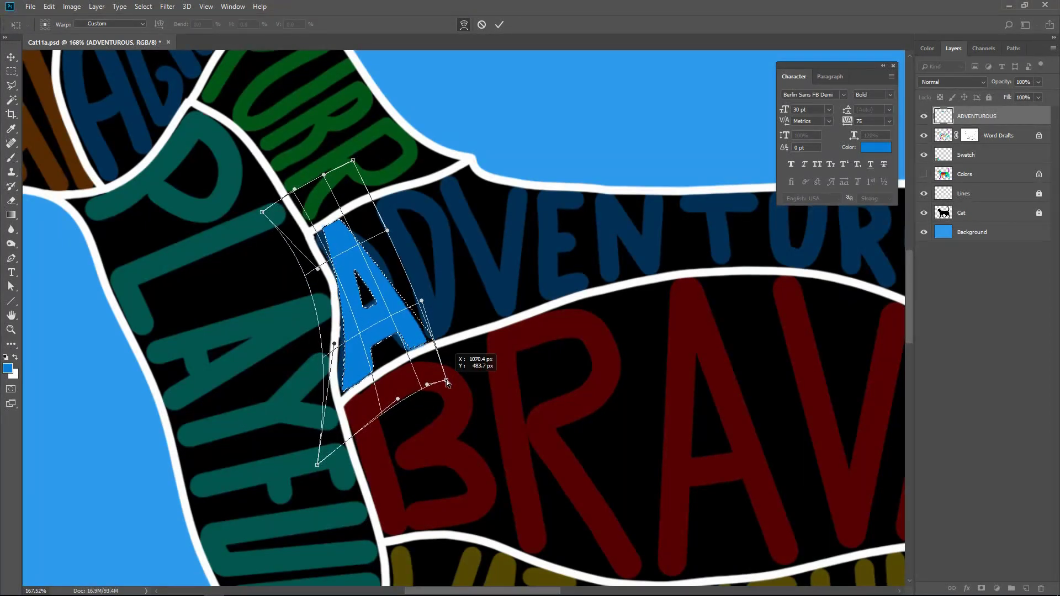
click(501, 23)
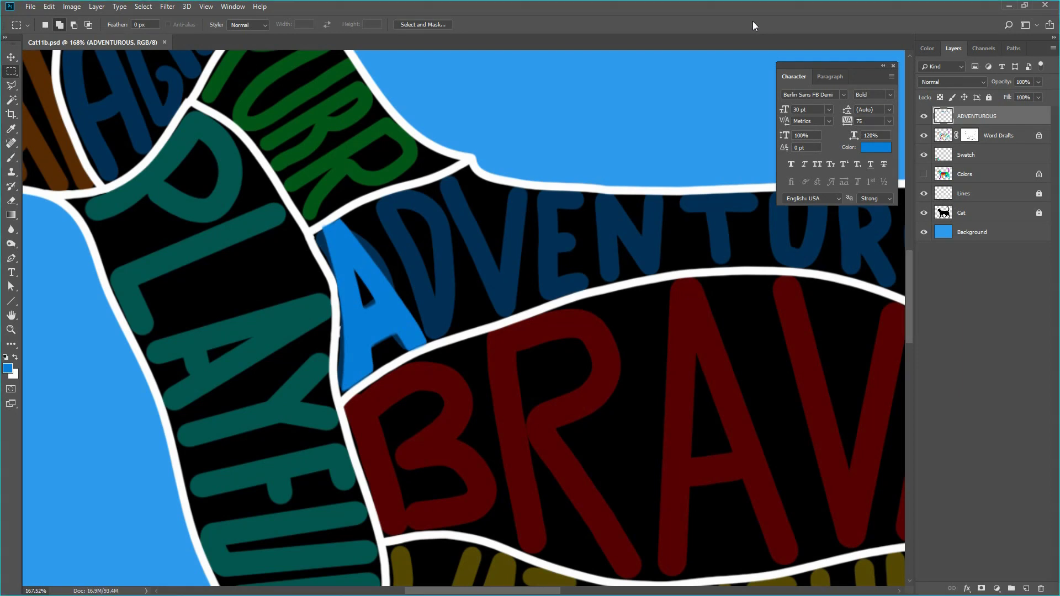
alt+scroll(909, 273, down, 2)
alt+scroll(911, 248, down, 3)
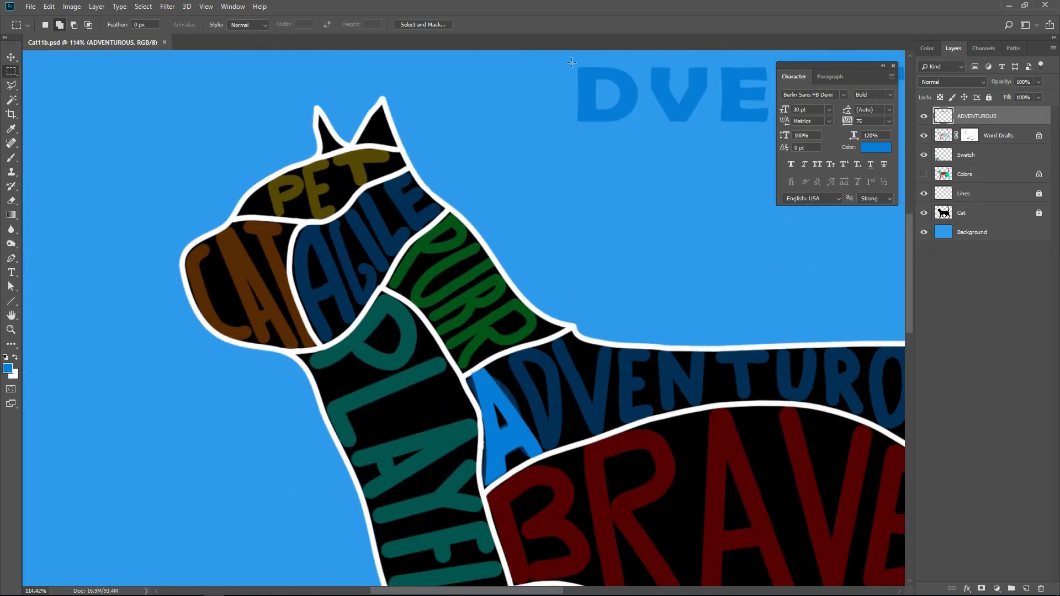
Marquee-select the blue D, stretch it taller, narrow it and tilt it about -22°
drag(572, 63, 644, 128)
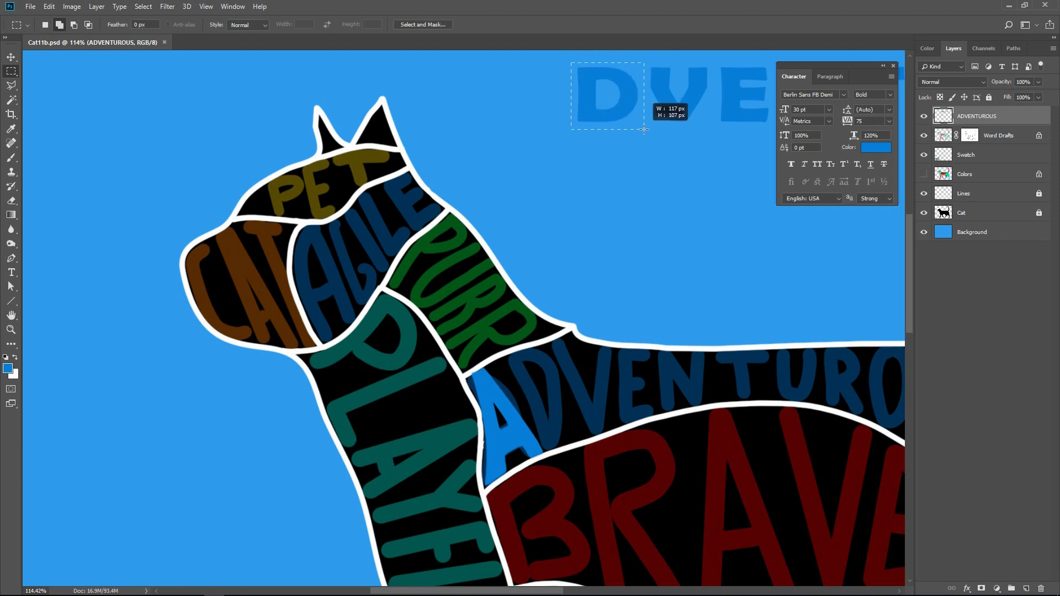
drag(645, 129, 643, 126)
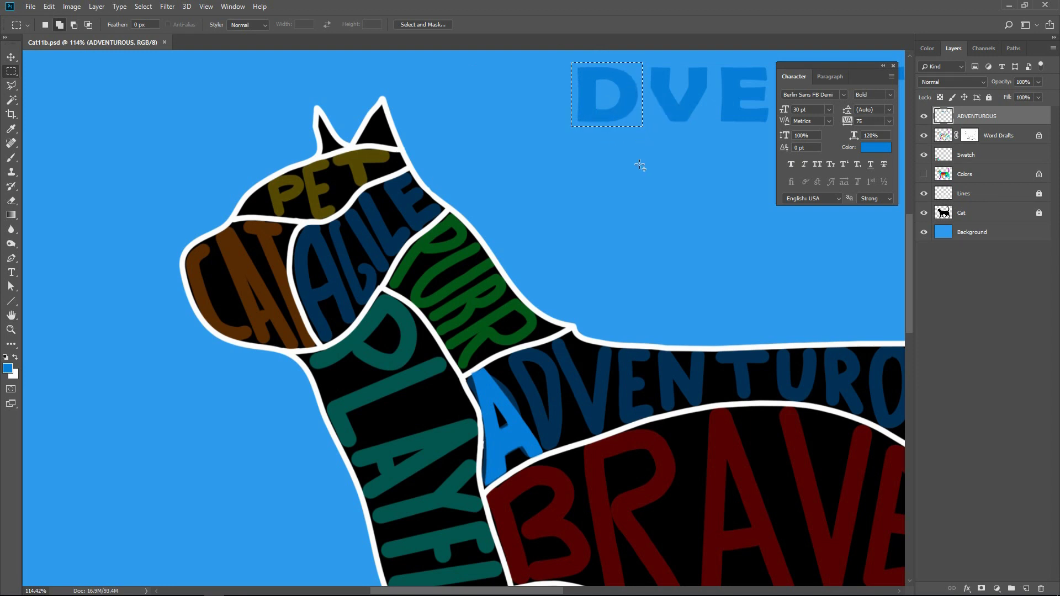
key(ctrl+t)
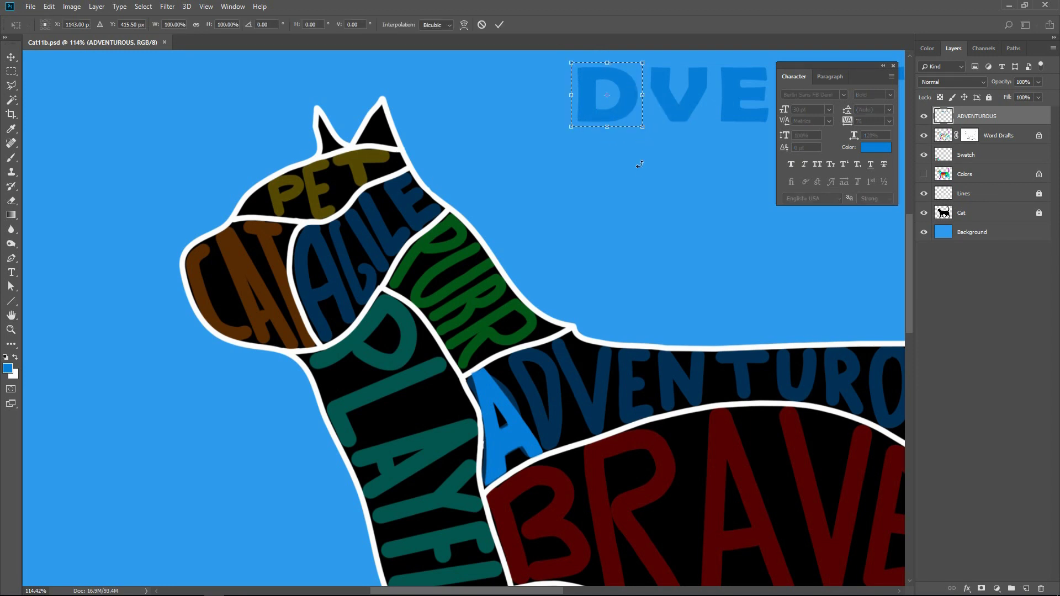
drag(607, 124, 605, 170)
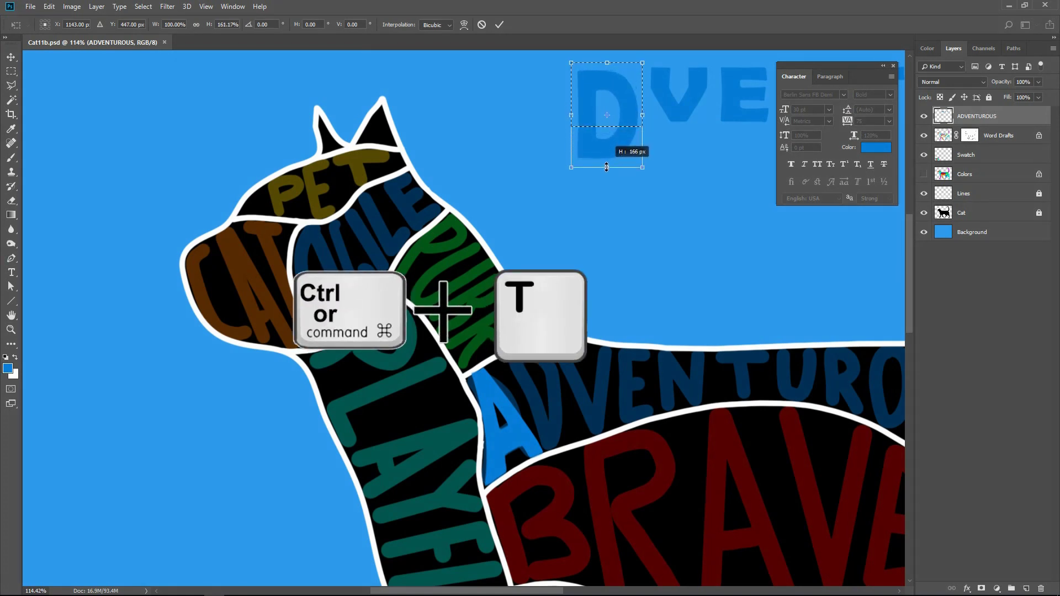
drag(642, 117, 619, 117)
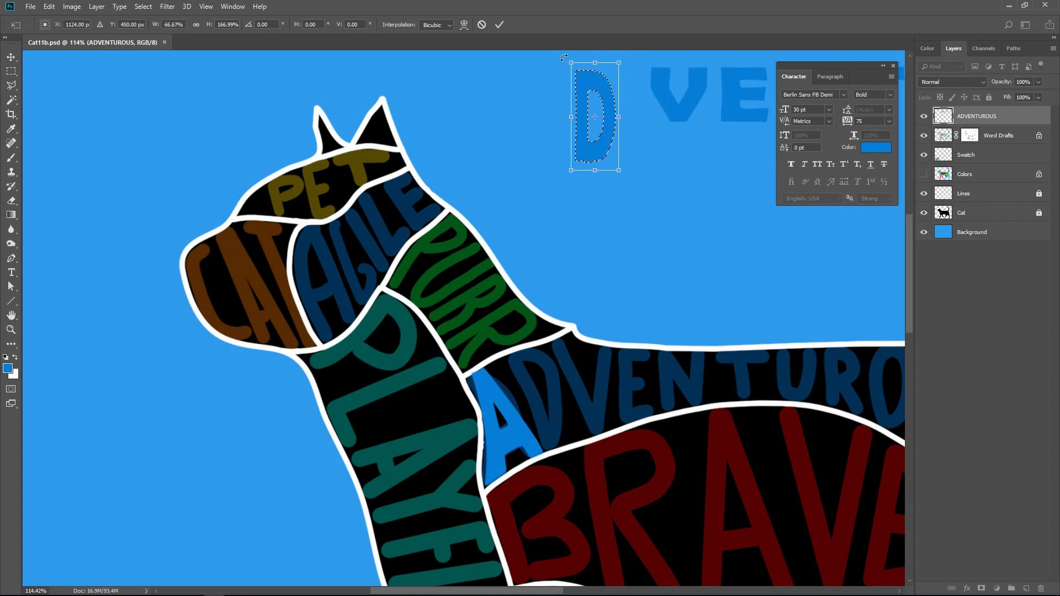
drag(563, 57, 542, 68)
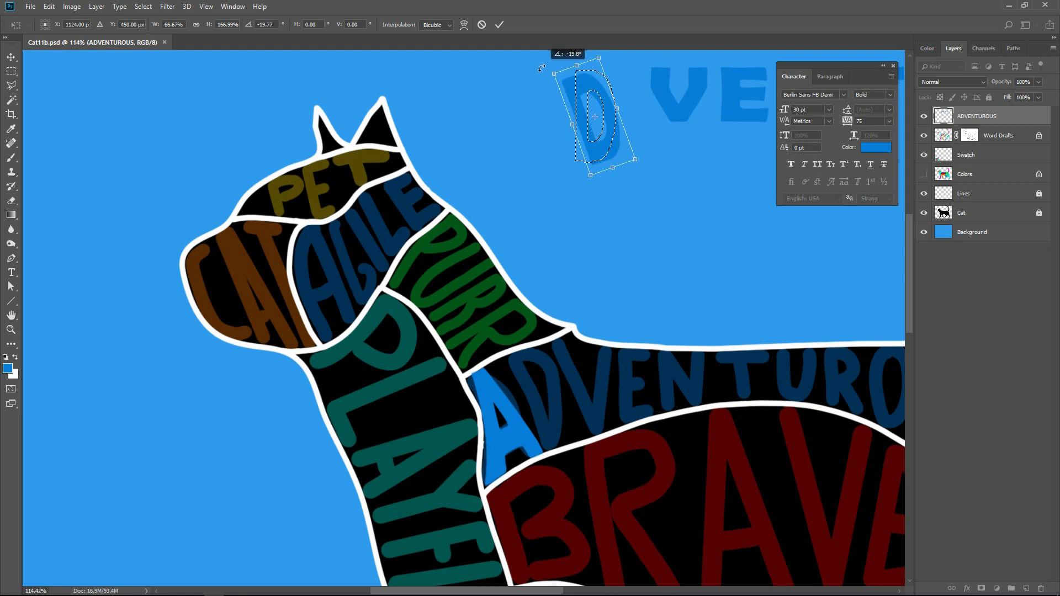
Move the D beside the A, refining its height and width to fit
drag(605, 149, 559, 421)
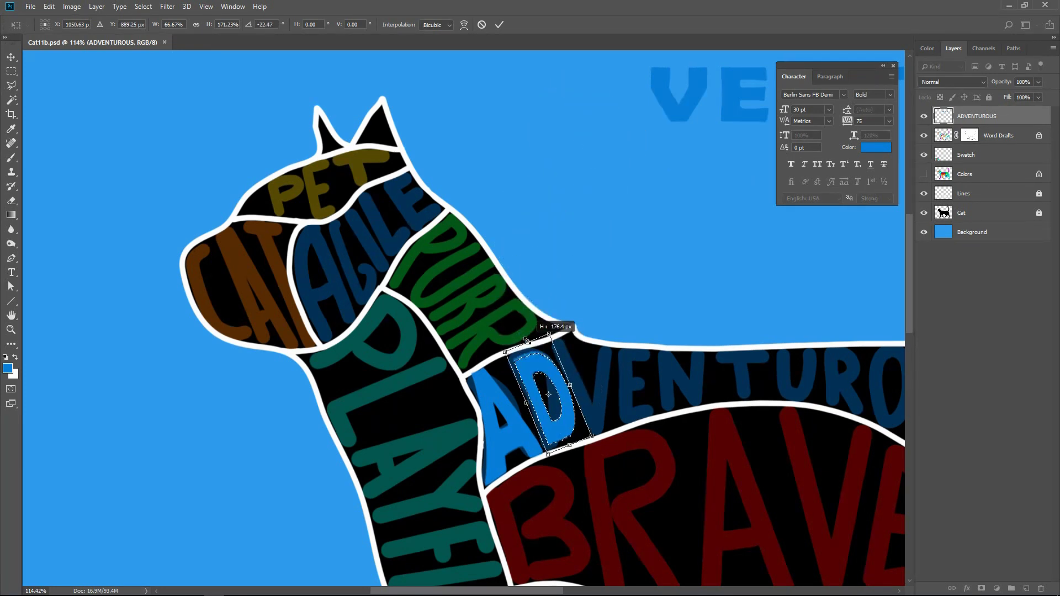
drag(530, 340, 528, 334)
drag(570, 384, 568, 385)
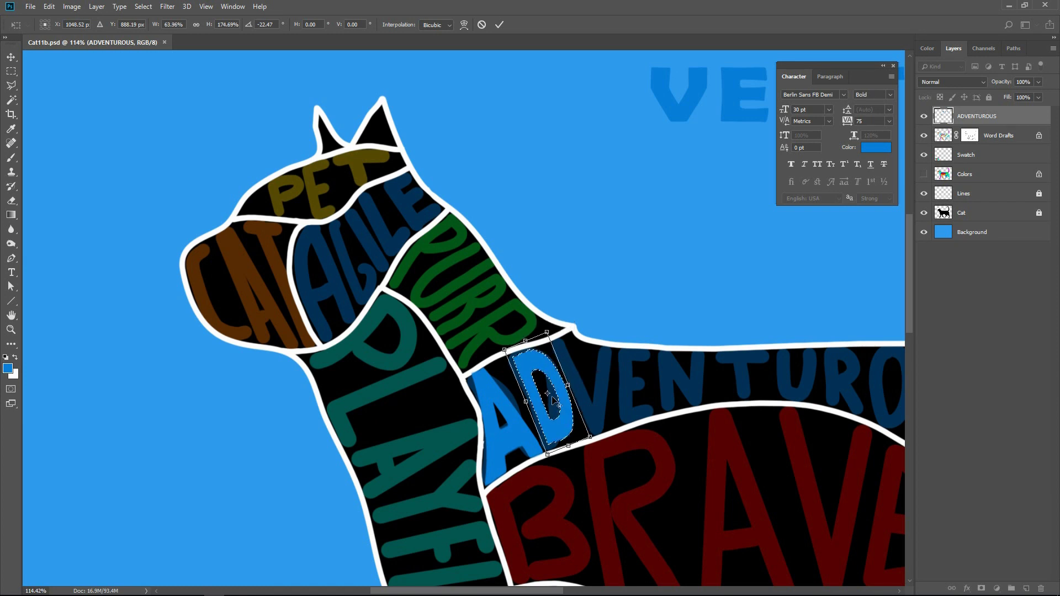
drag(568, 447, 570, 452)
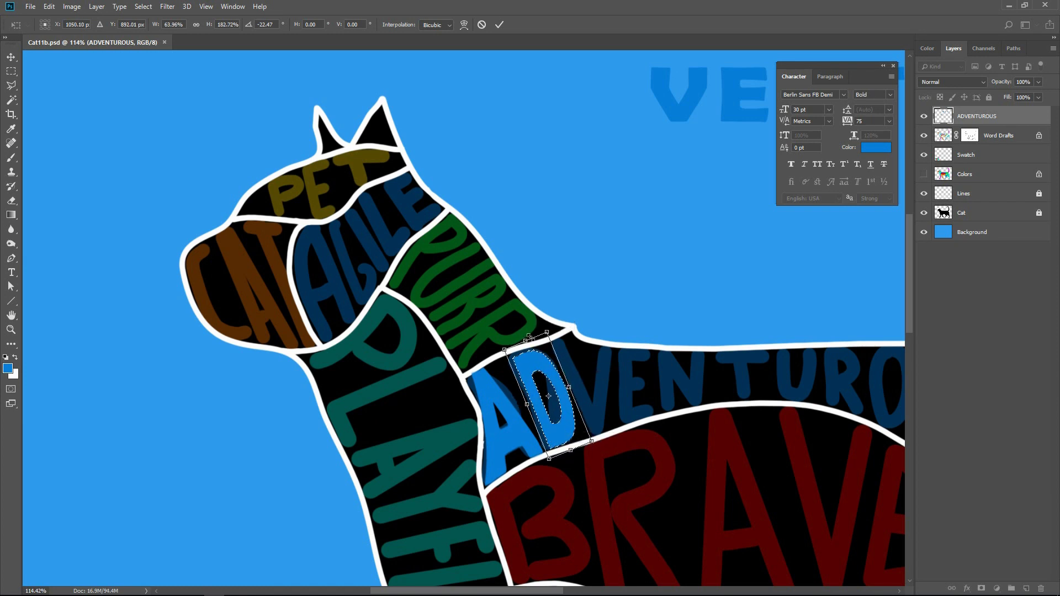
Warp the D's top-left corner and bottom to fit, commit, deselect and fit the canvas
right_click(536, 394)
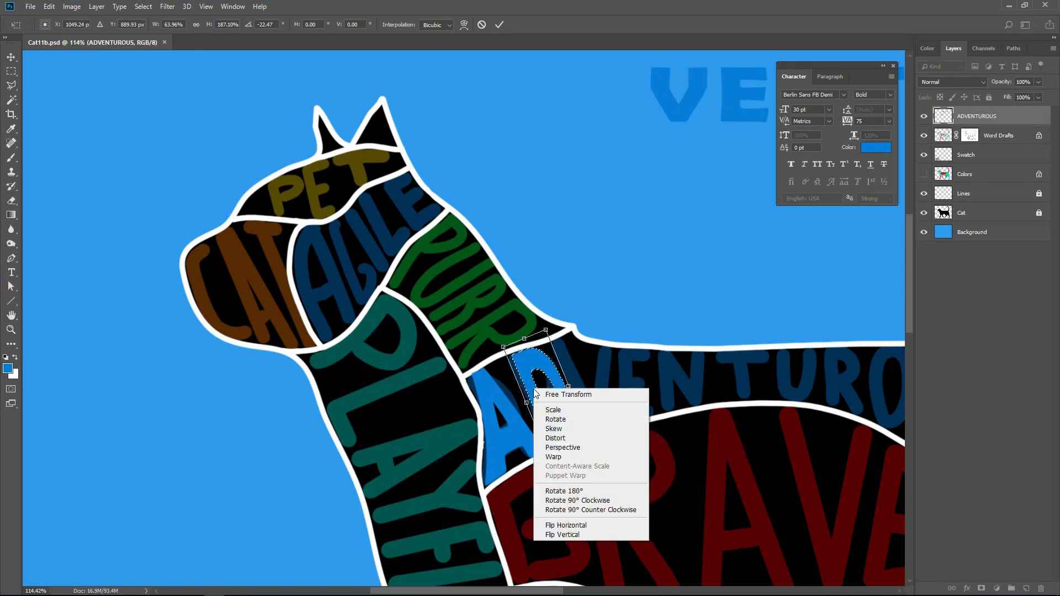
click(555, 457)
scroll(505, 383, up, 1)
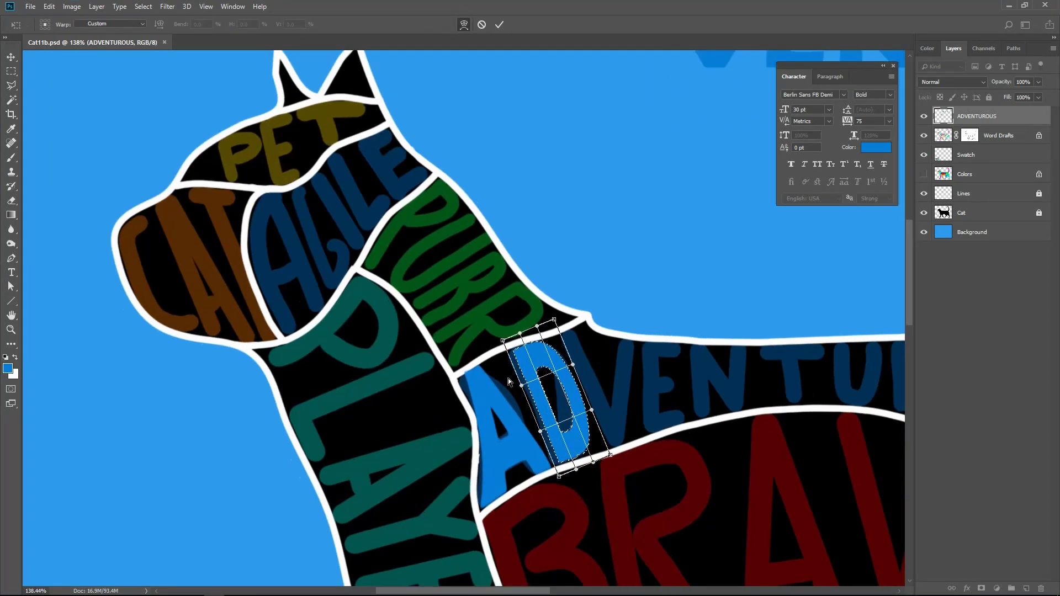
scroll(508, 379, up, 1)
scroll(508, 379, up, 1)
drag(501, 330, 464, 328)
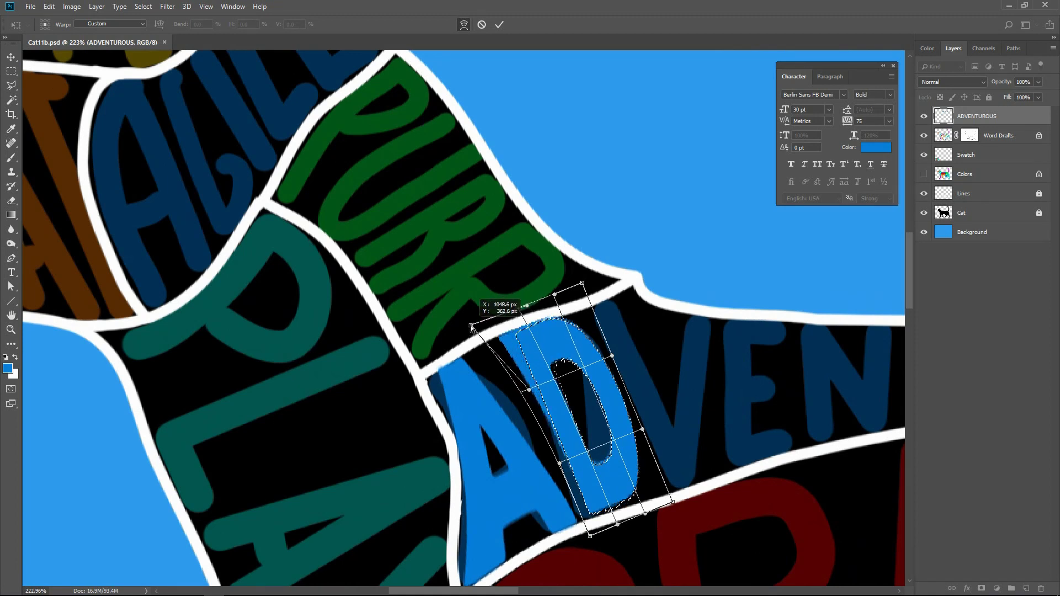
drag(589, 535, 581, 547)
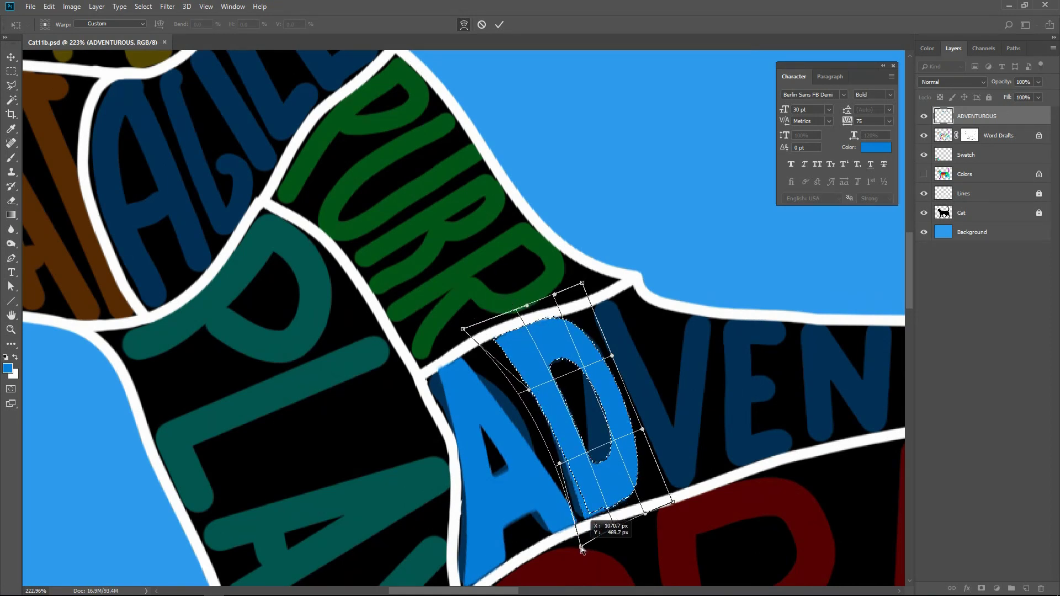
drag(646, 523, 642, 532)
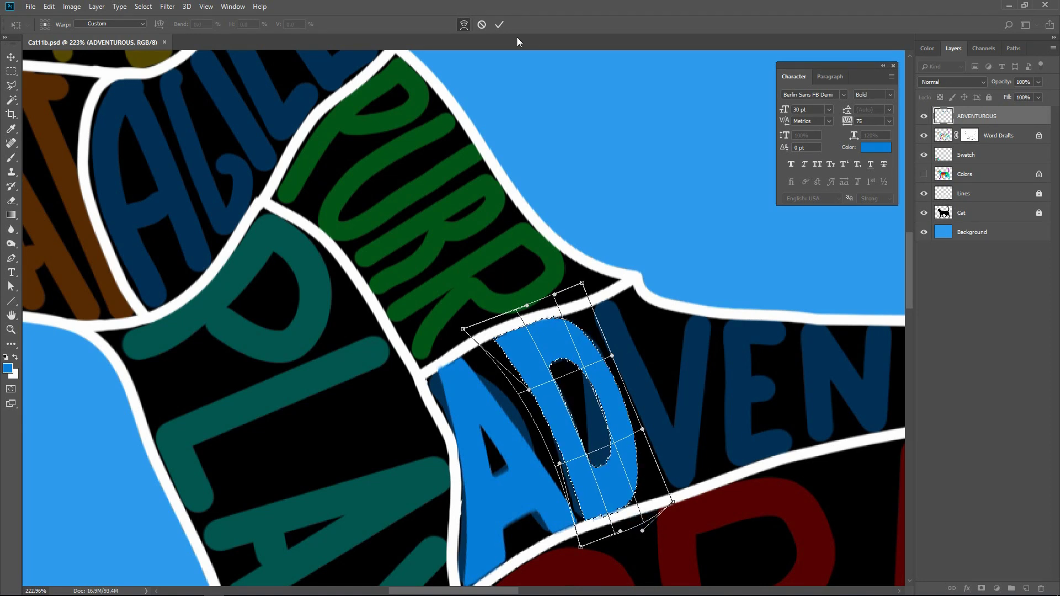
click(498, 25)
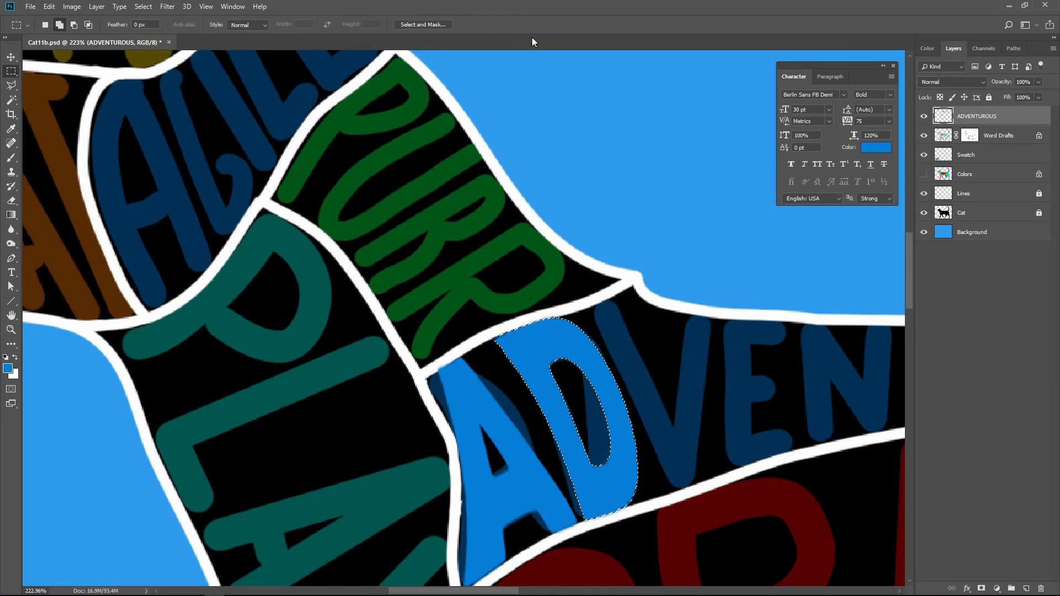
key(ctrl+d)
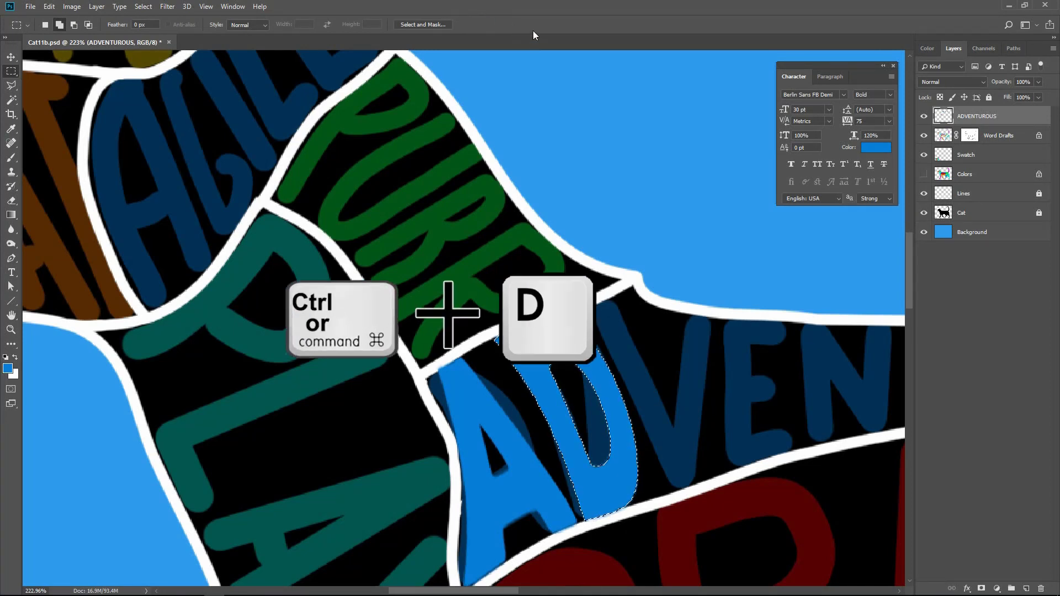
key(ctrl+0)
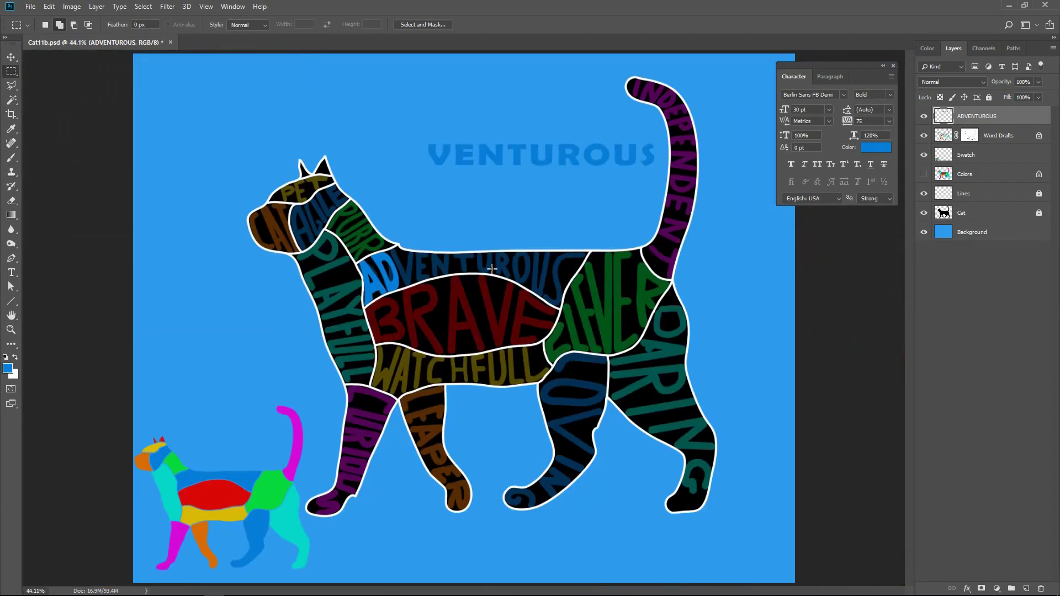
scroll(455, 128, up, 2)
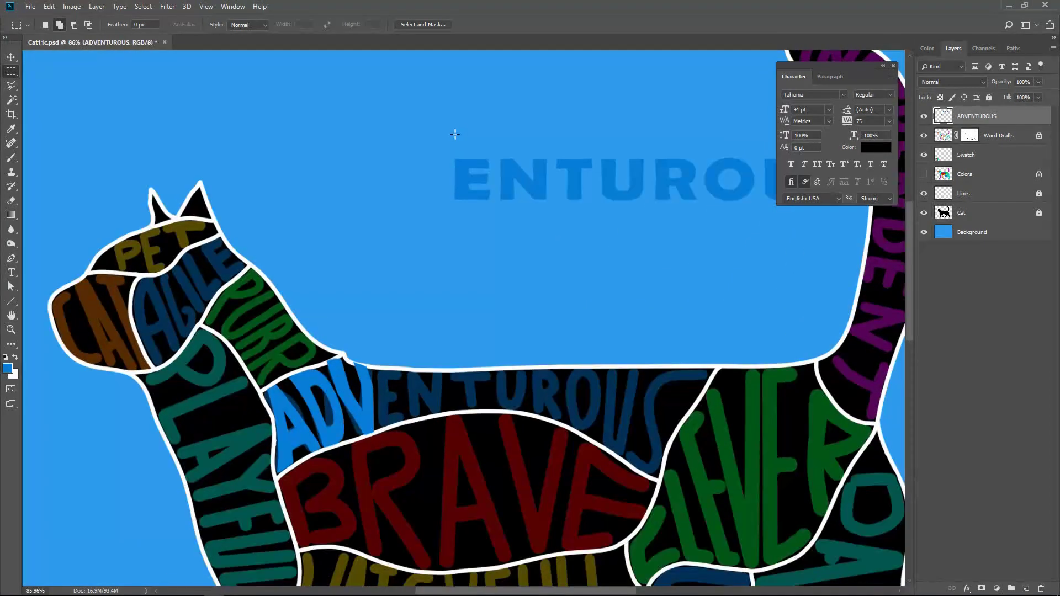
Select the blue E, stretch and tilt it, and place it after ADV
drag(450, 153, 496, 205)
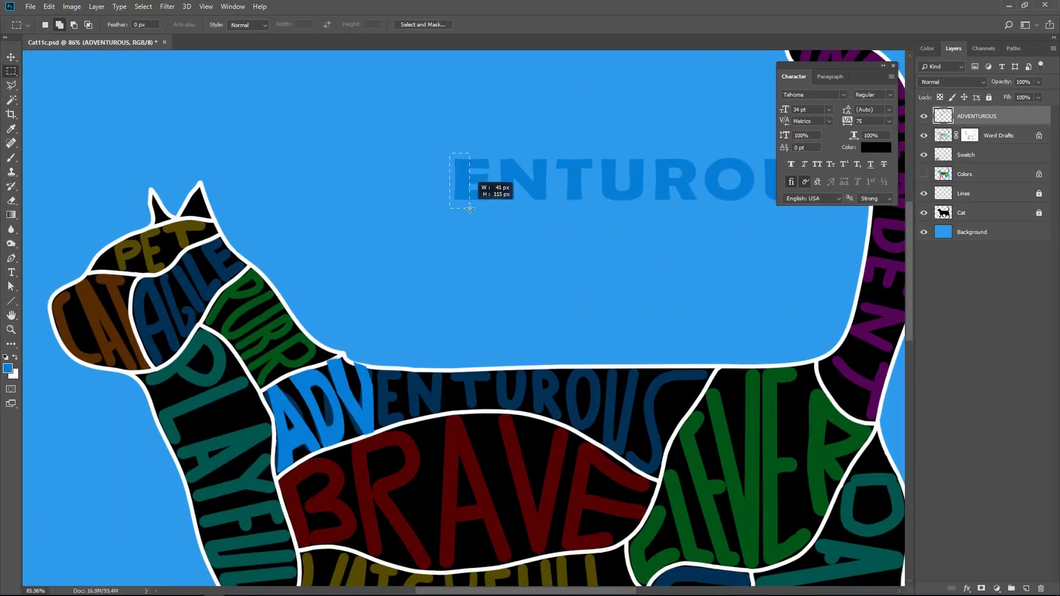
drag(496, 204, 496, 204)
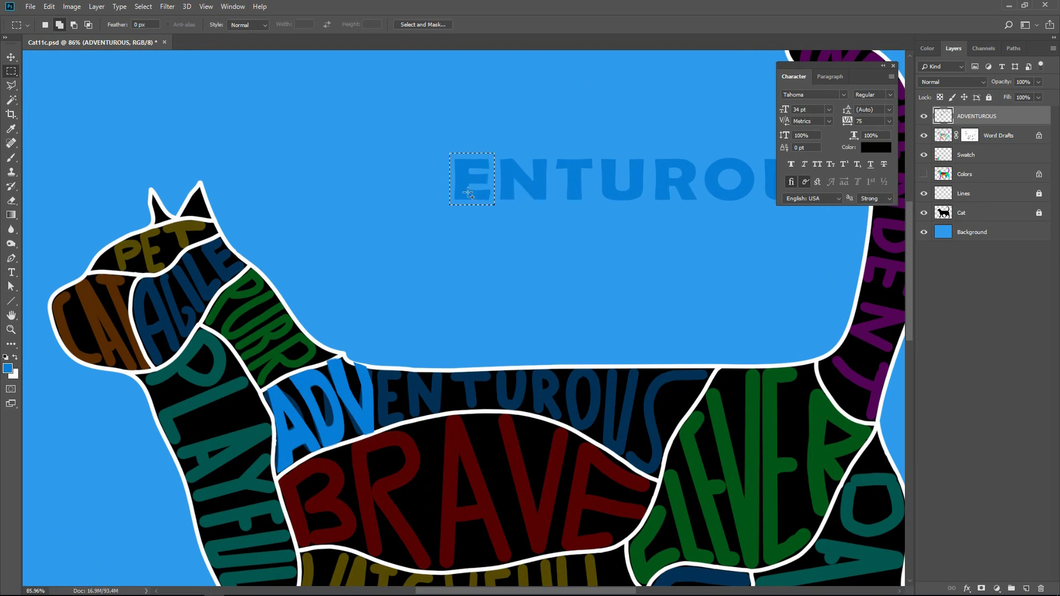
key(ctrl+t)
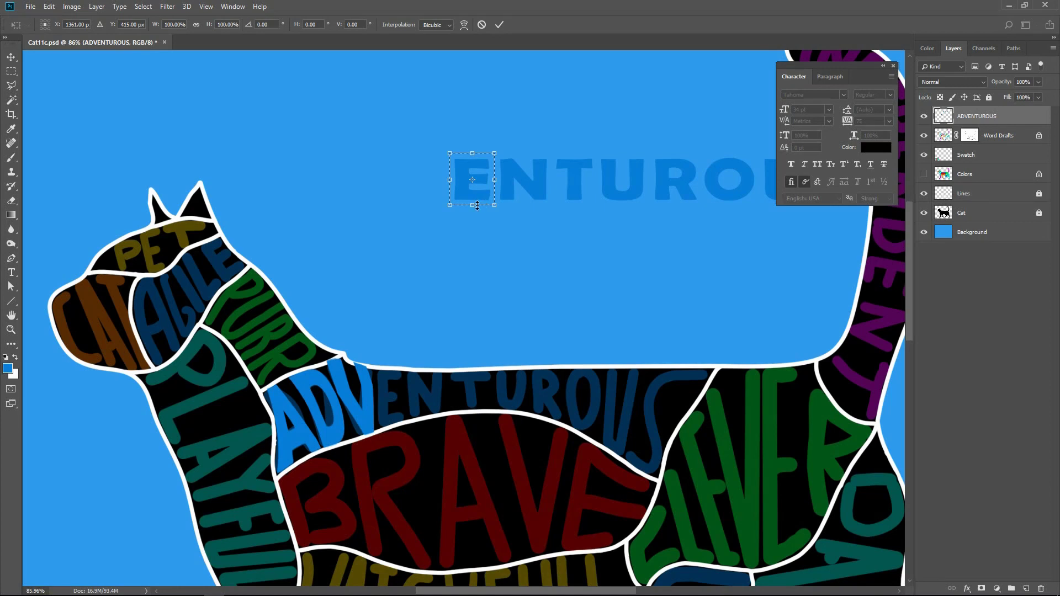
drag(476, 205, 477, 222)
drag(496, 187, 483, 190)
drag(444, 140, 441, 147)
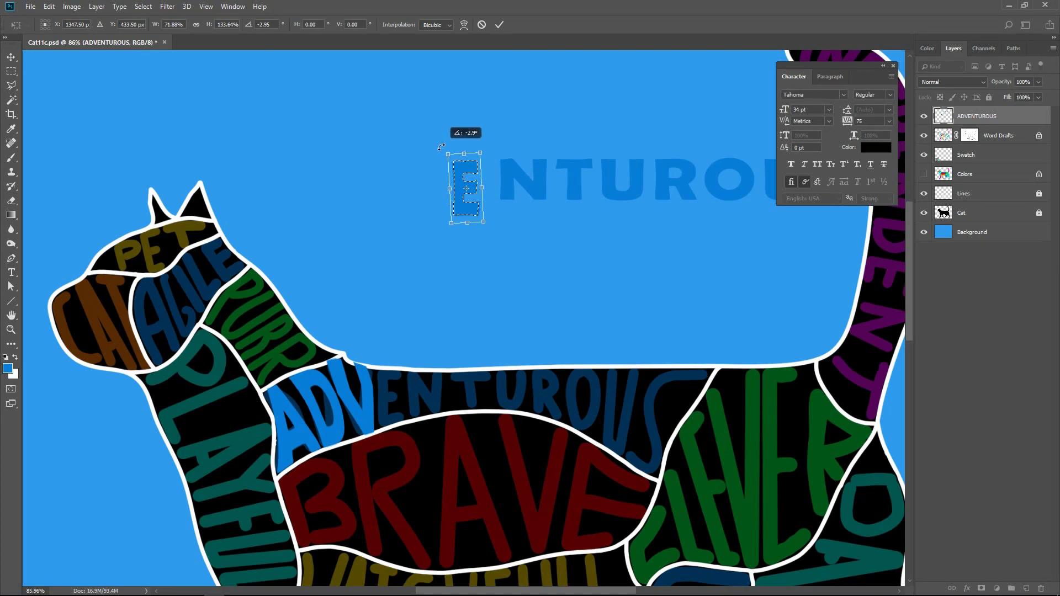
drag(467, 187, 402, 379)
scroll(384, 455, up, 2)
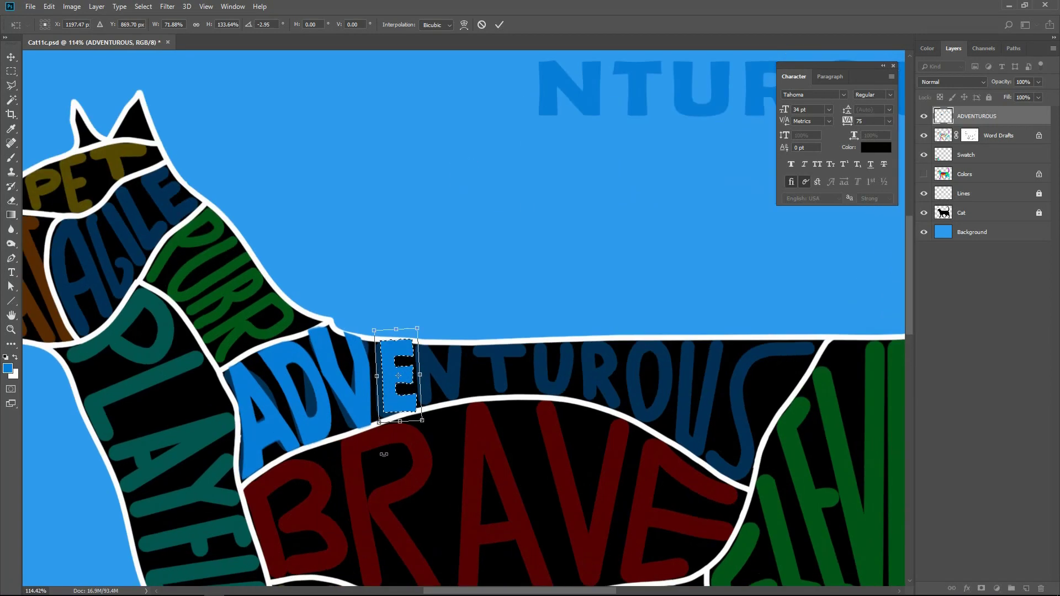
scroll(383, 454, up, 3)
drag(388, 405, 381, 406)
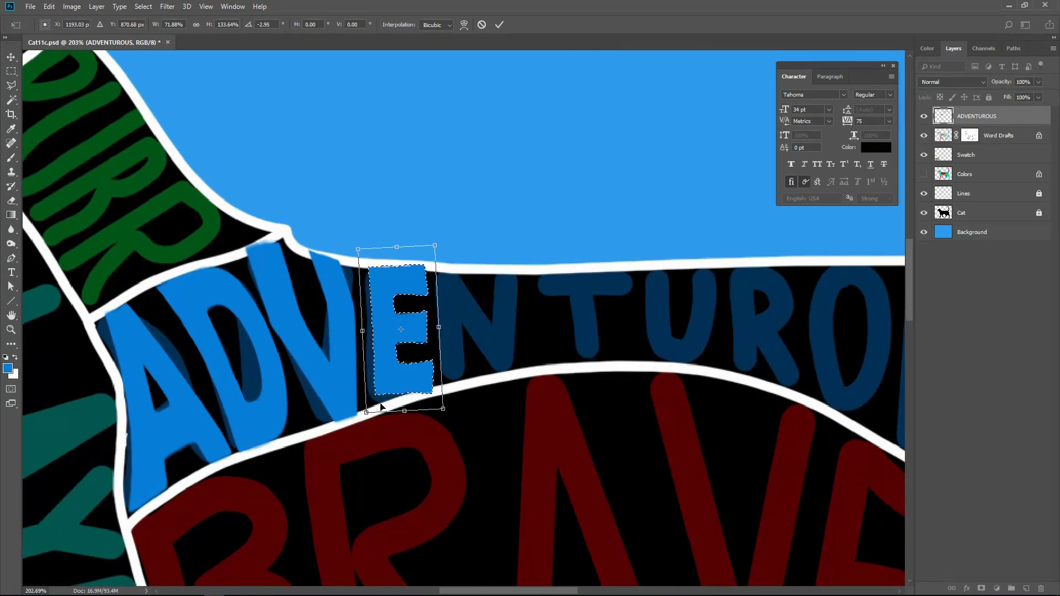
Warp the E's bottom edge to follow the outline, commit and deselect
right_click(388, 367)
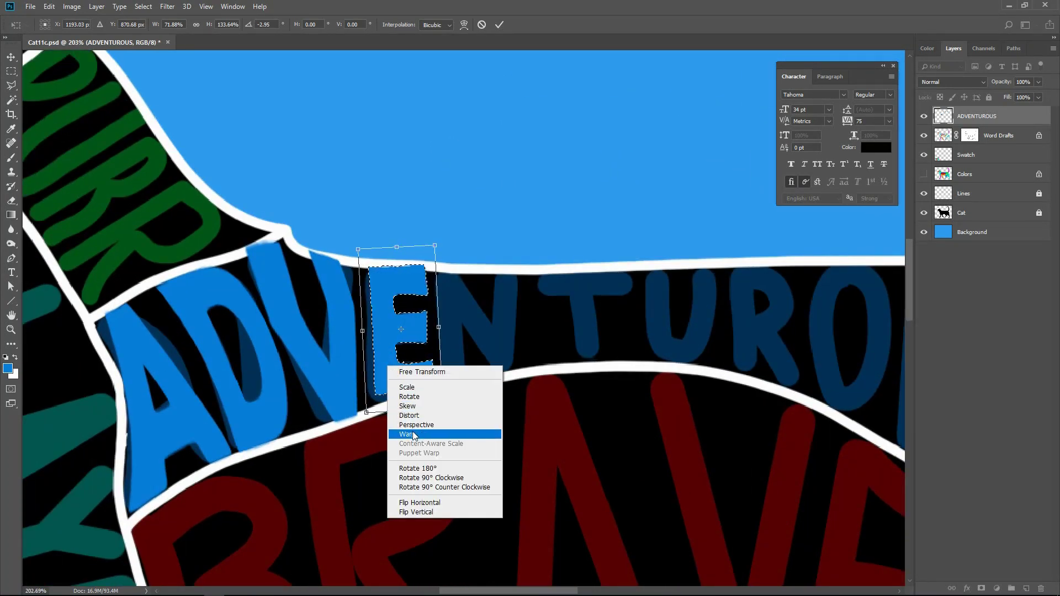
click(413, 436)
drag(365, 412, 361, 449)
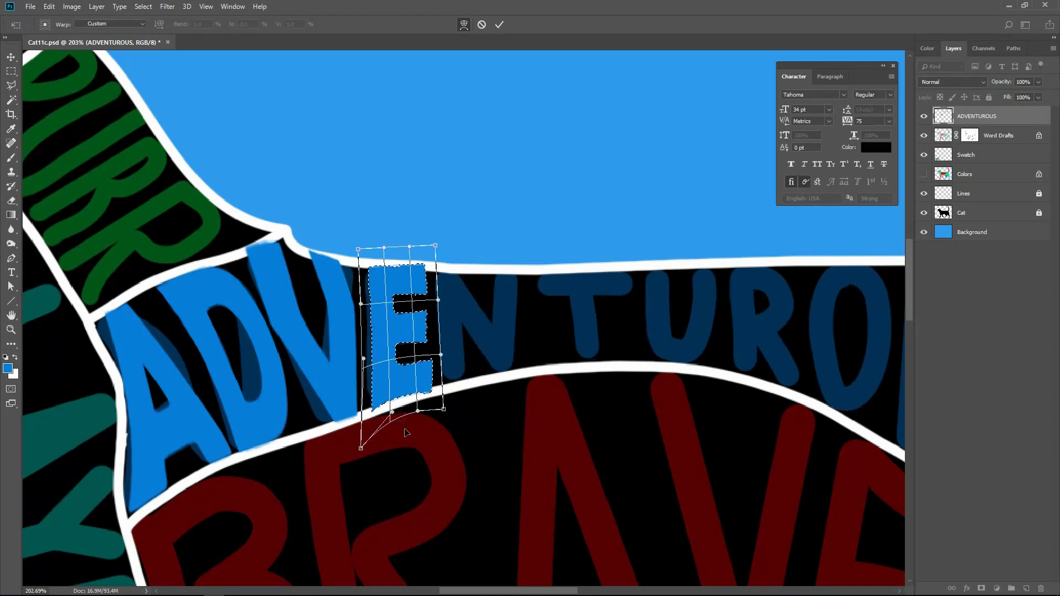
drag(392, 412, 394, 420)
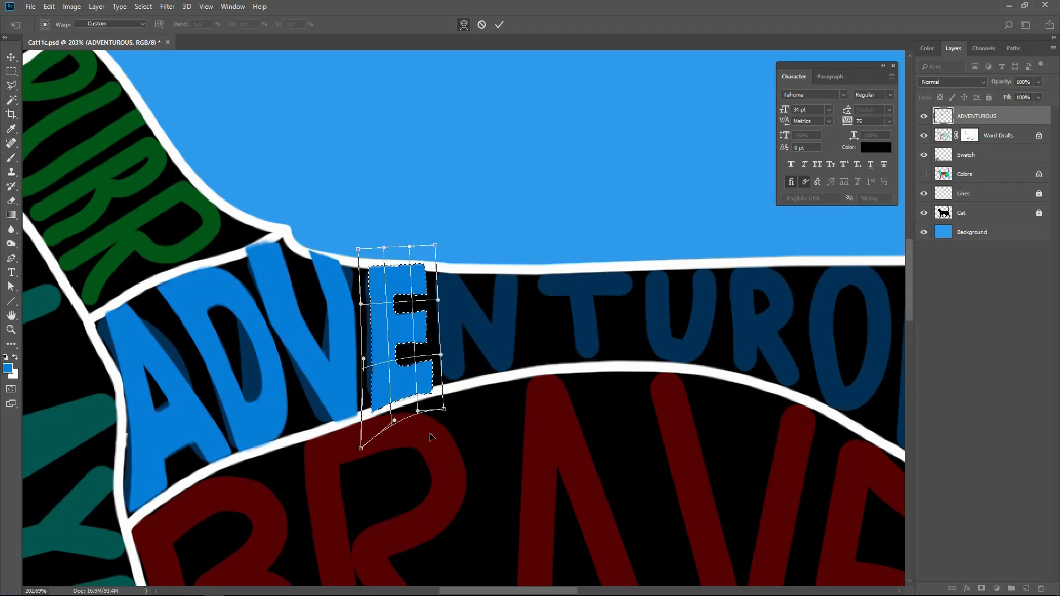
click(499, 24)
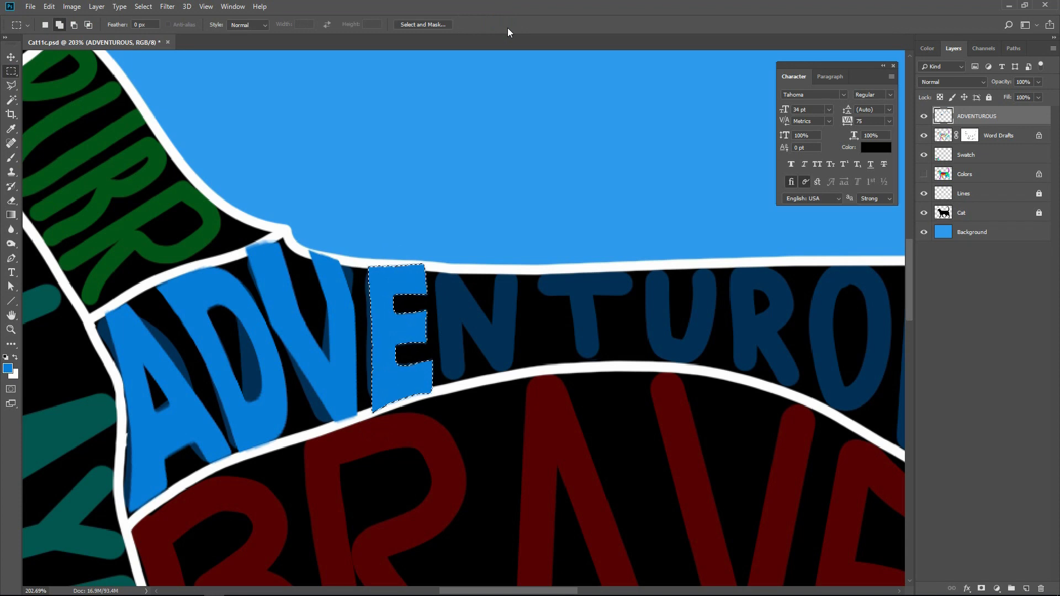
key(ctrl+d)
ctrl+click(944, 194)
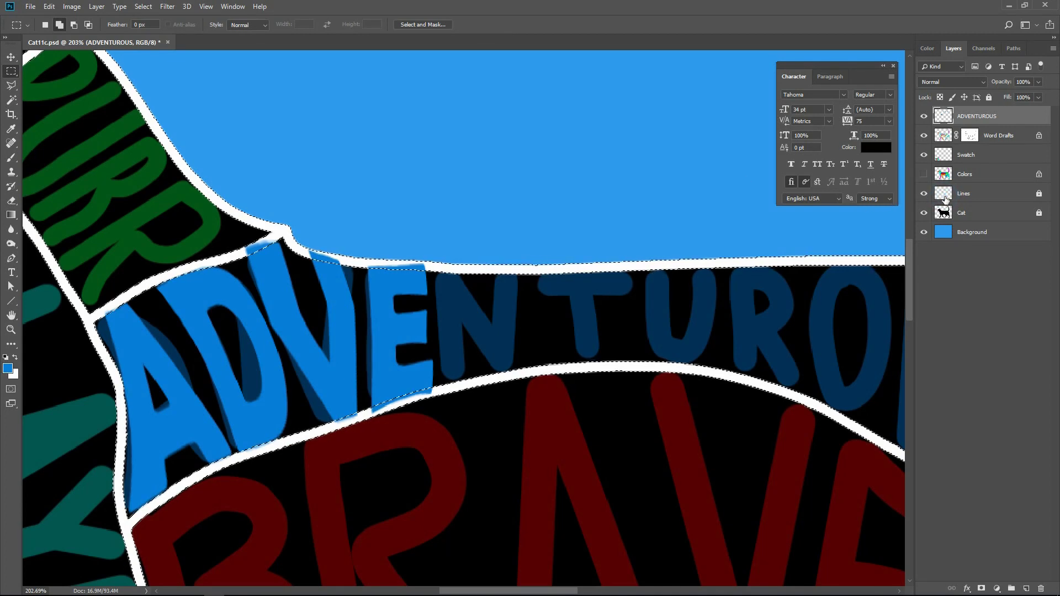
Delete the blue paint within the loaded white-outline selection, then deselect
key(Delete)
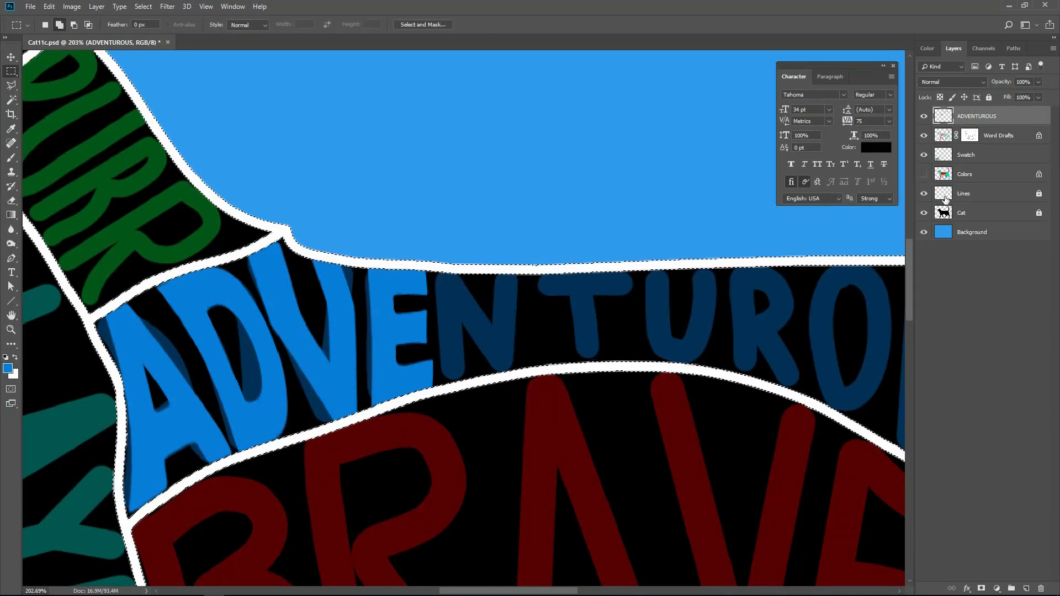
key(ctrl+d)
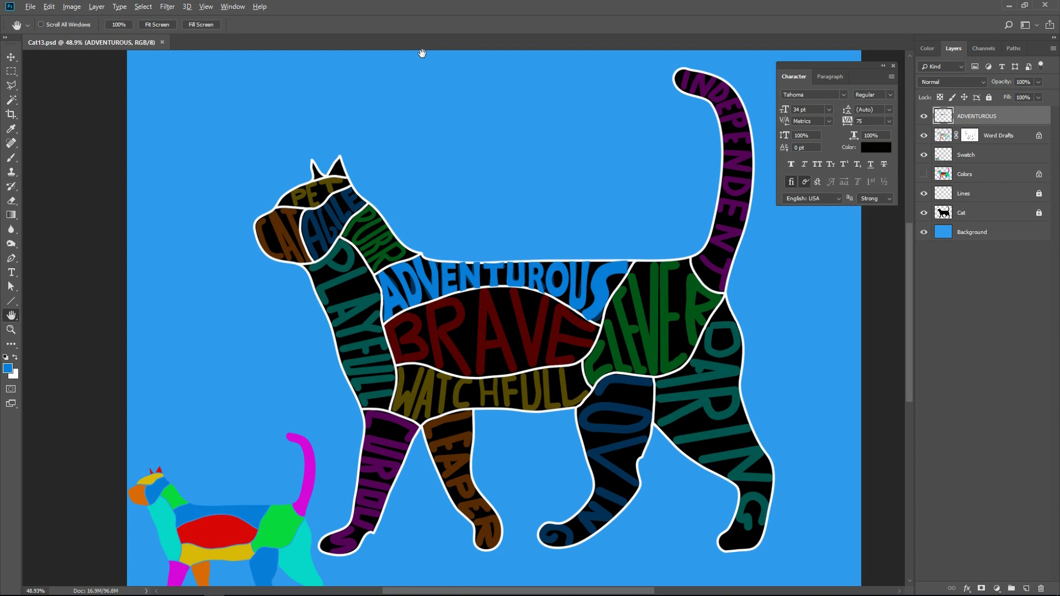
Sample the ADVENTUROUS blue with the Brush and fill the gap beside the A
click(11, 157)
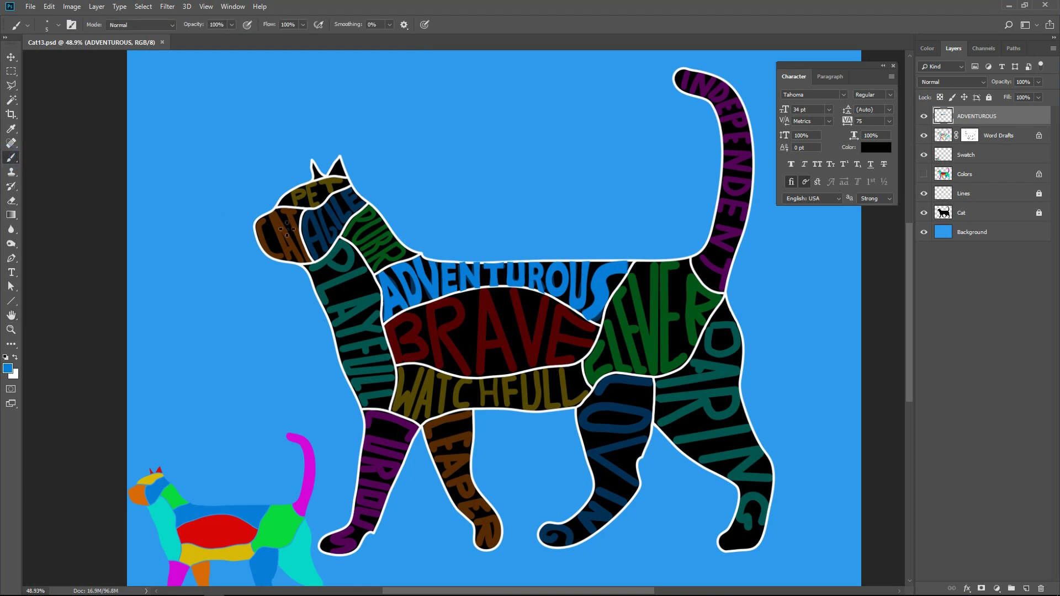
alt+click(403, 266)
scroll(406, 300, up, 2)
scroll(403, 296, up, 2)
scroll(373, 280, up, 2)
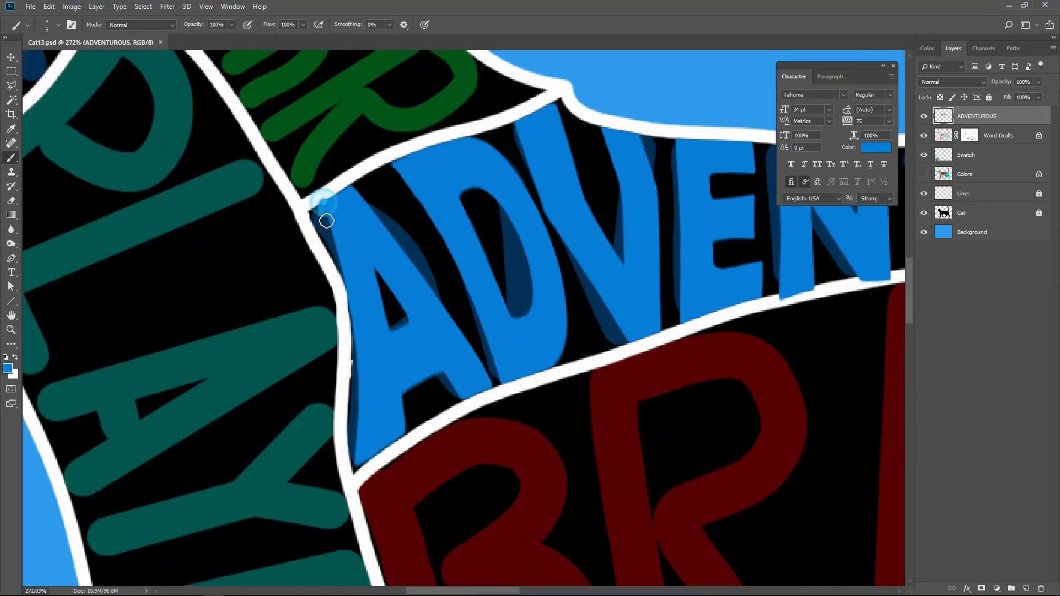
mouse_move(326, 221)
mouse_down()
mouse_move(351, 275)
mouse_move(358, 469)
mouse_move(354, 381)
mouse_move(404, 440)
mouse_up()
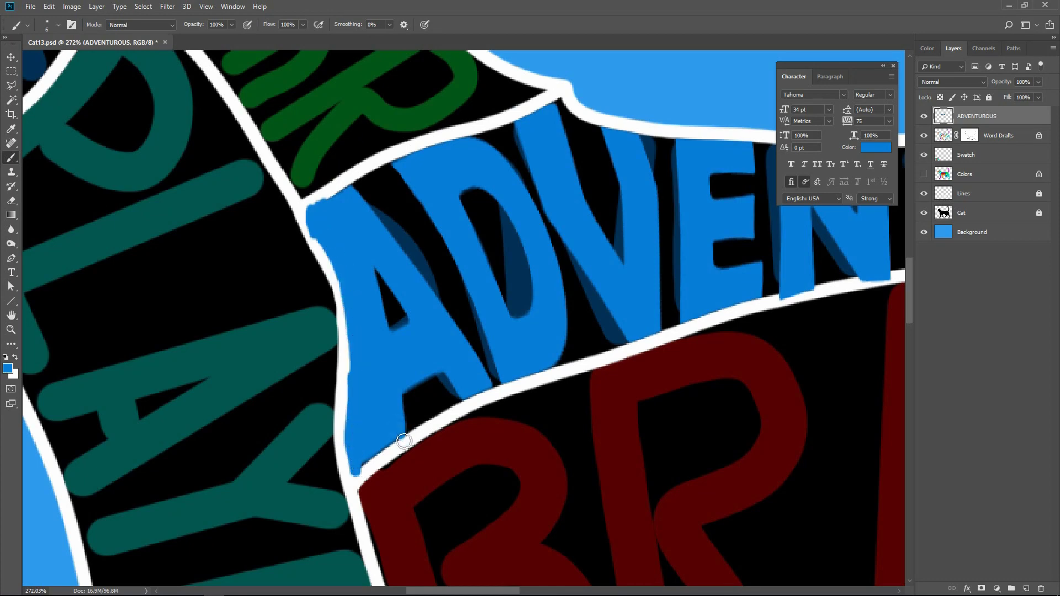
Paint blue into the gaps above, below and along the lower right of the S
drag(486, 390, 402, 414)
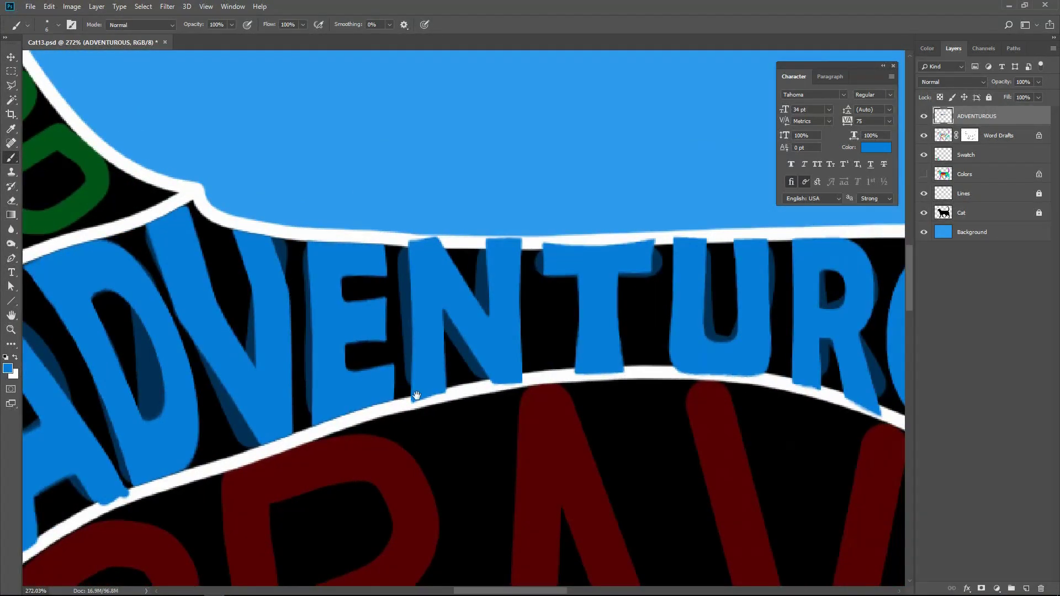
drag(658, 376, 171, 367)
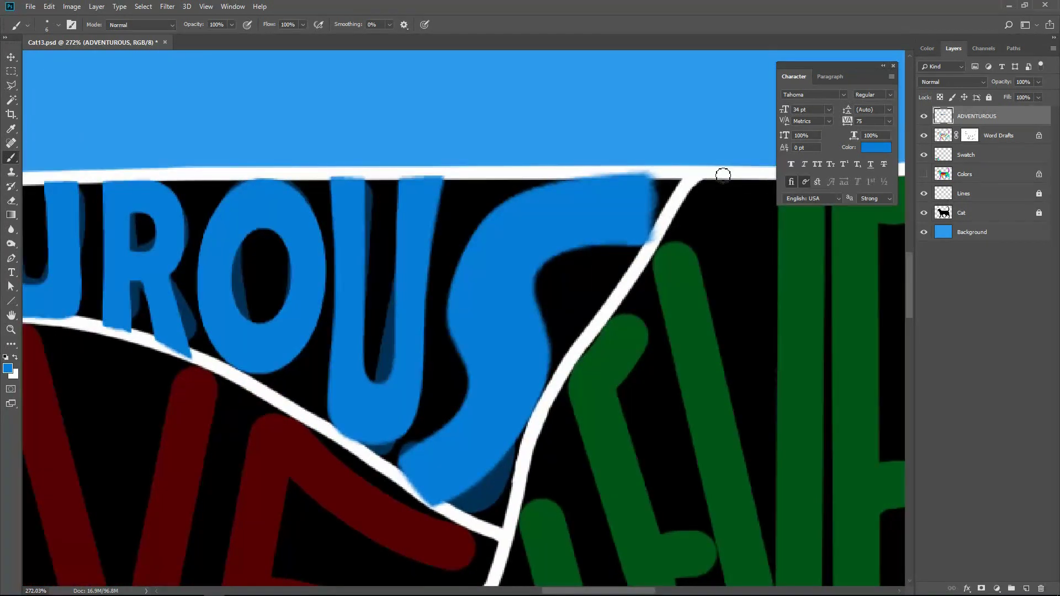
mouse_move(663, 177)
mouse_down()
mouse_move(672, 187)
mouse_move(655, 202)
mouse_up()
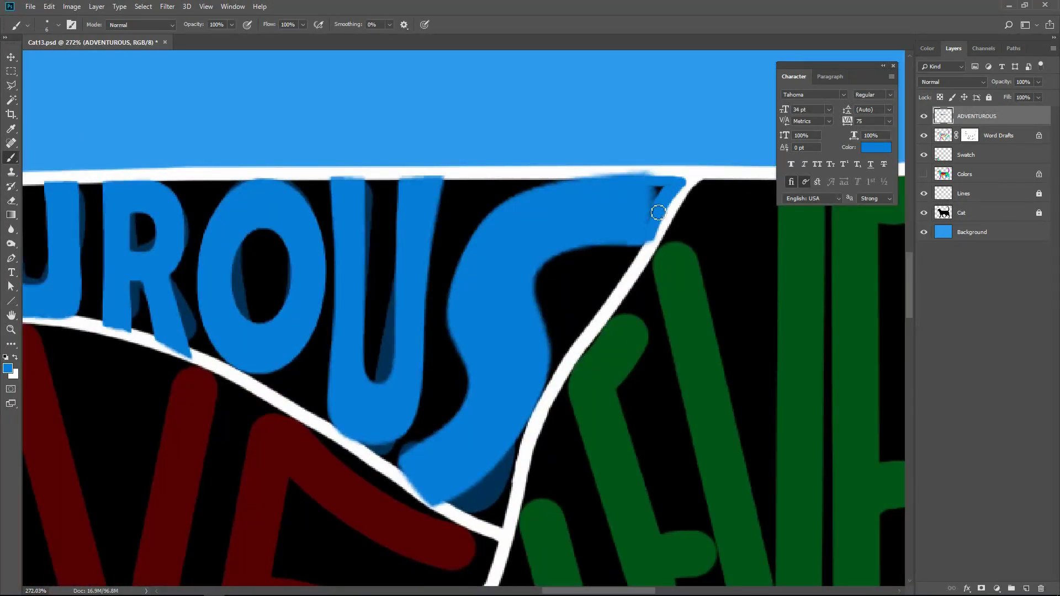
drag(415, 457, 436, 503)
mouse_move(489, 467)
mouse_down()
mouse_move(522, 451)
mouse_move(498, 515)
mouse_up()
scroll(499, 515, down, 5)
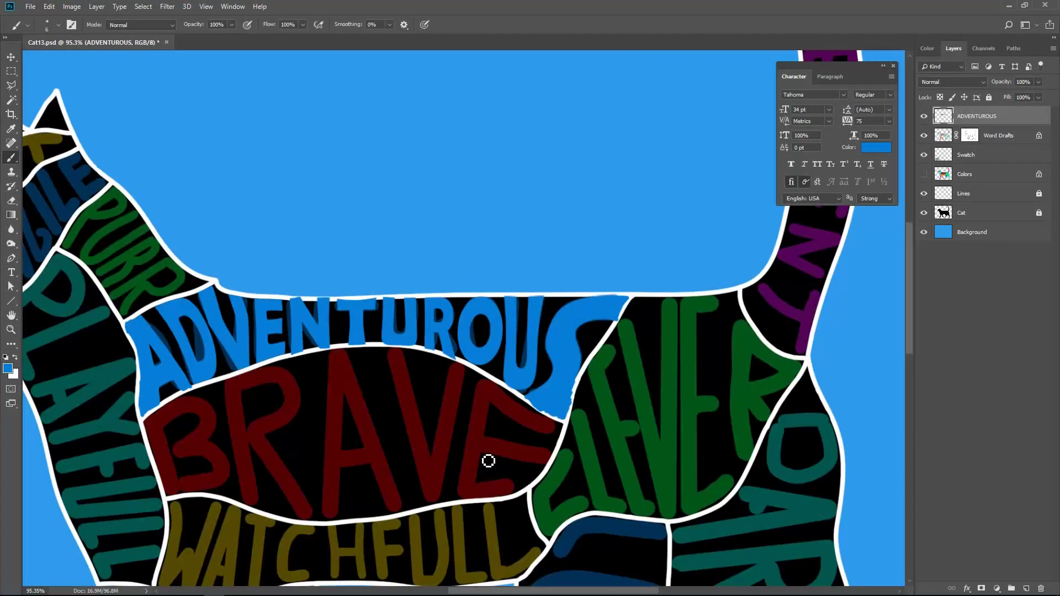
scroll(488, 461, up, 1)
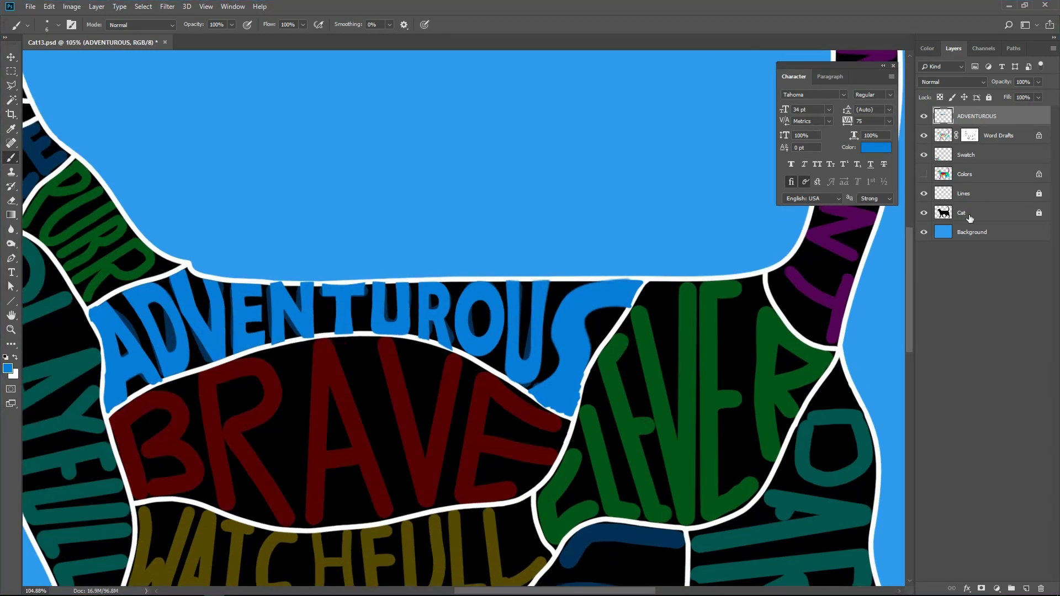
ctrl+click(943, 194)
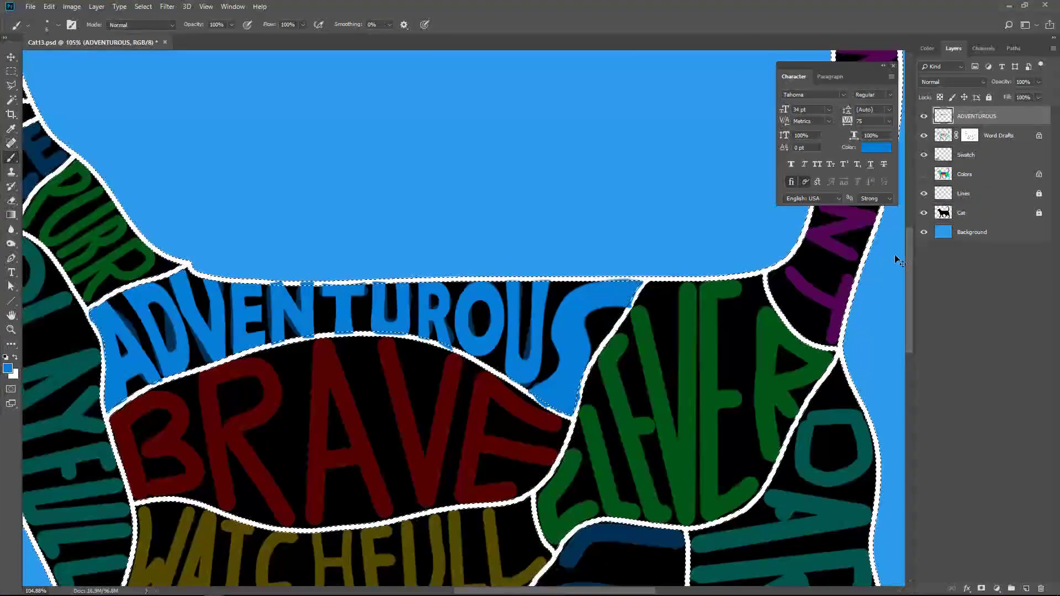
Delete the stray blue over the white outline, deselect, and fit the whole cat on screen
key(Delete)
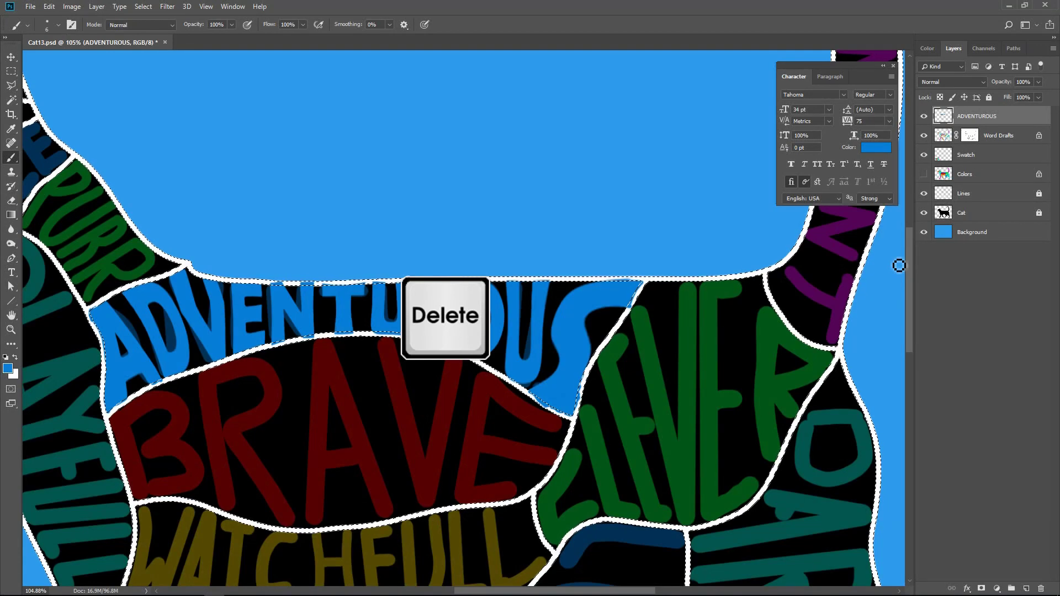
key(ctrl+d)
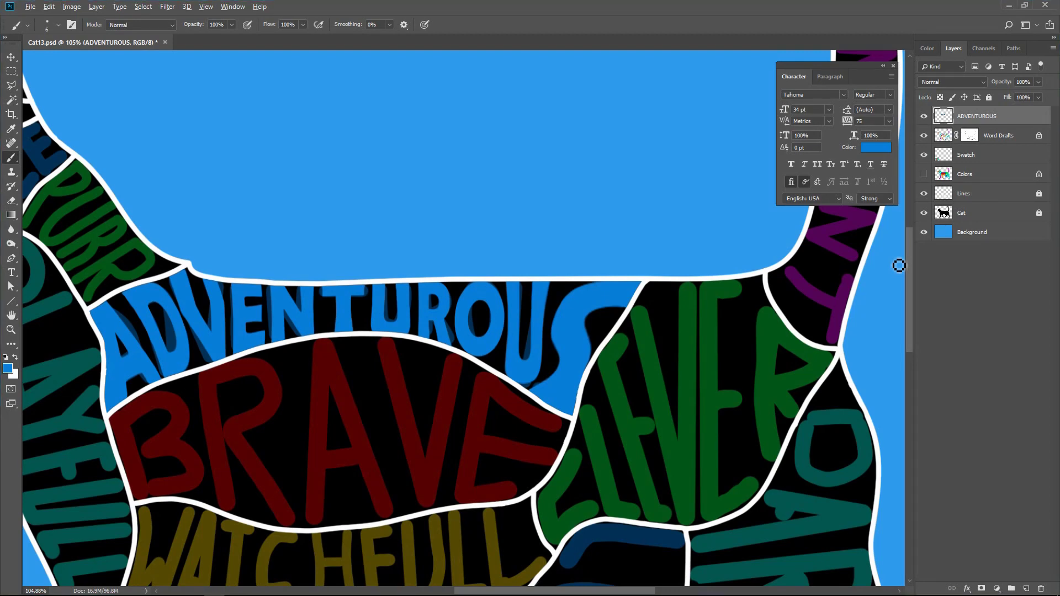
key(ctrl+0)
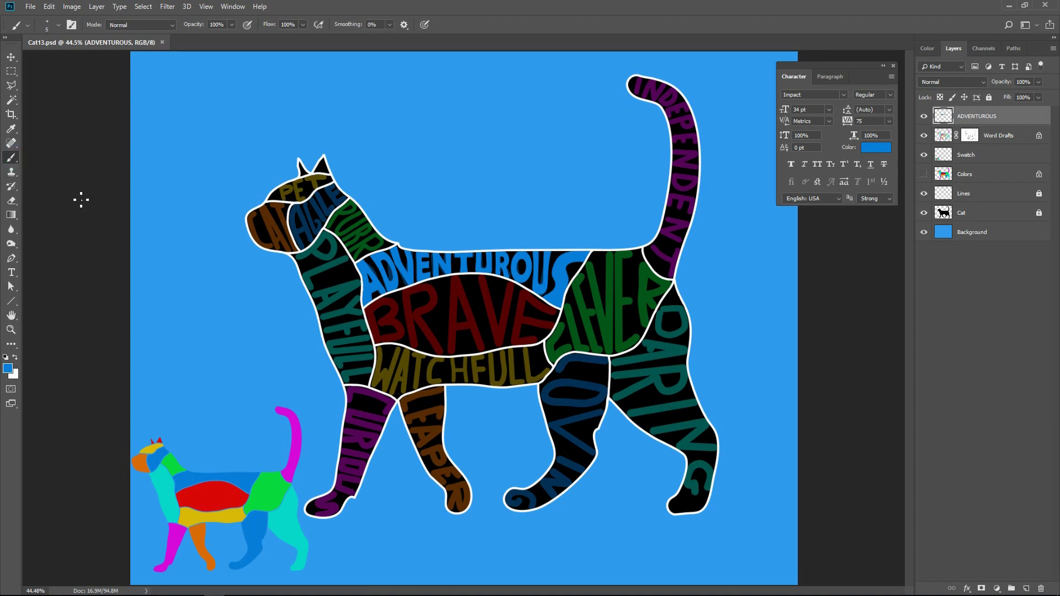
Sample red from the reference cat and type BRAVE in 40 pt Impact above the cat
click(214, 496)
click(12, 274)
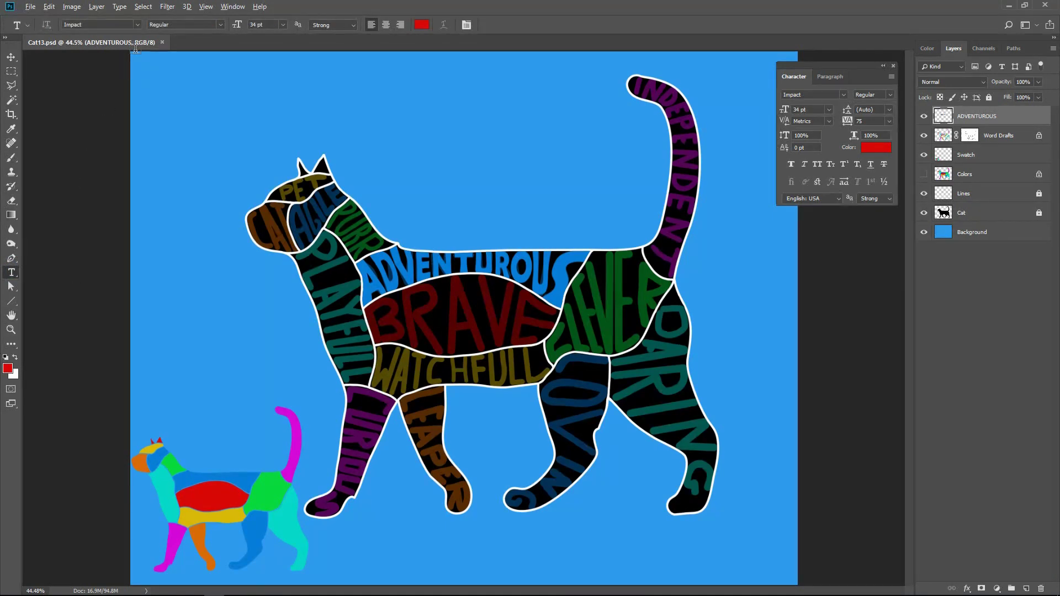
click(139, 25)
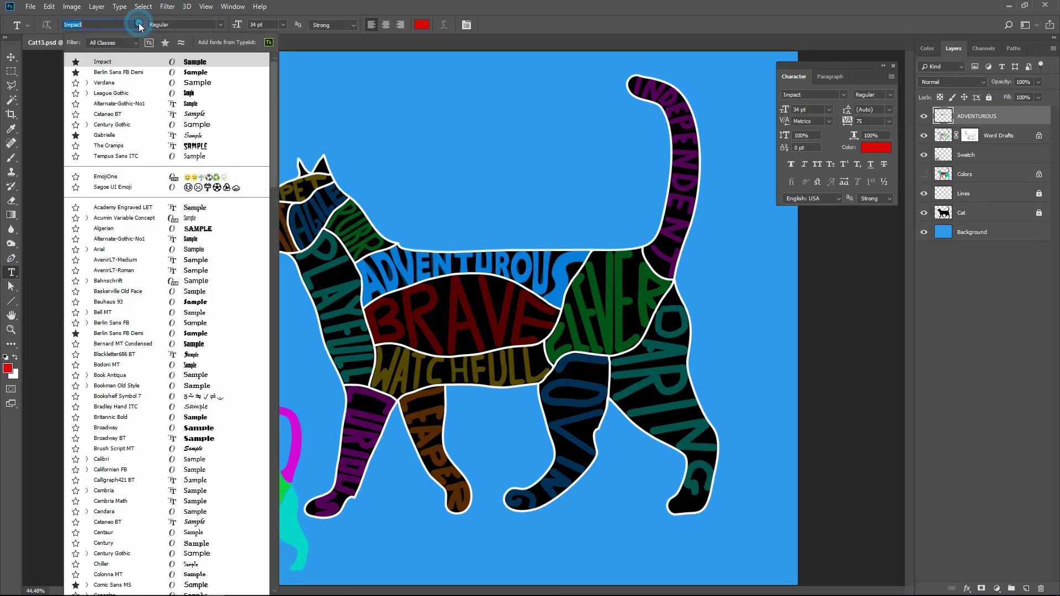
click(129, 61)
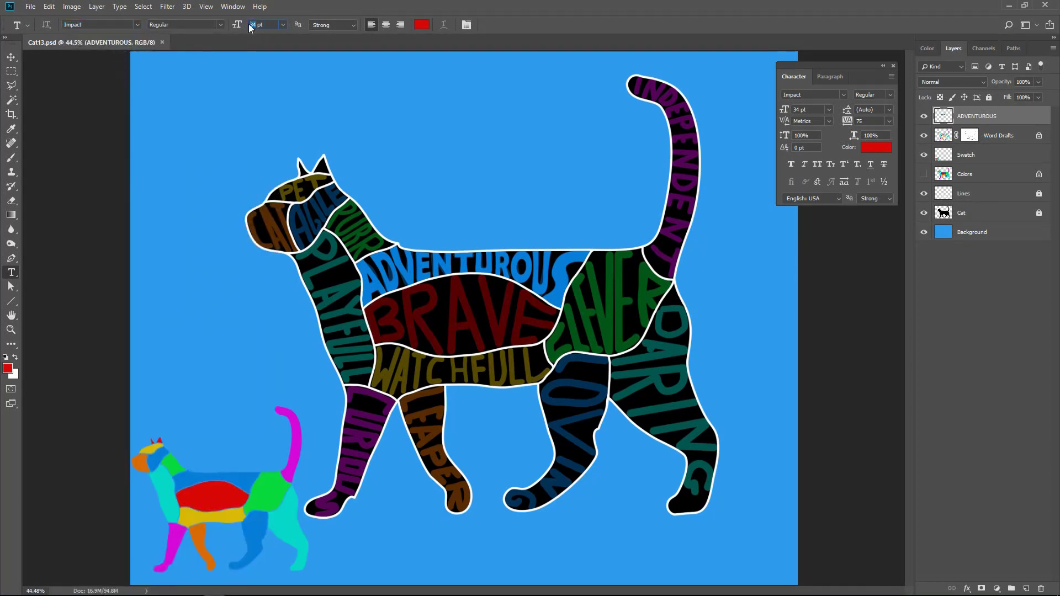
click(429, 184)
text(B)
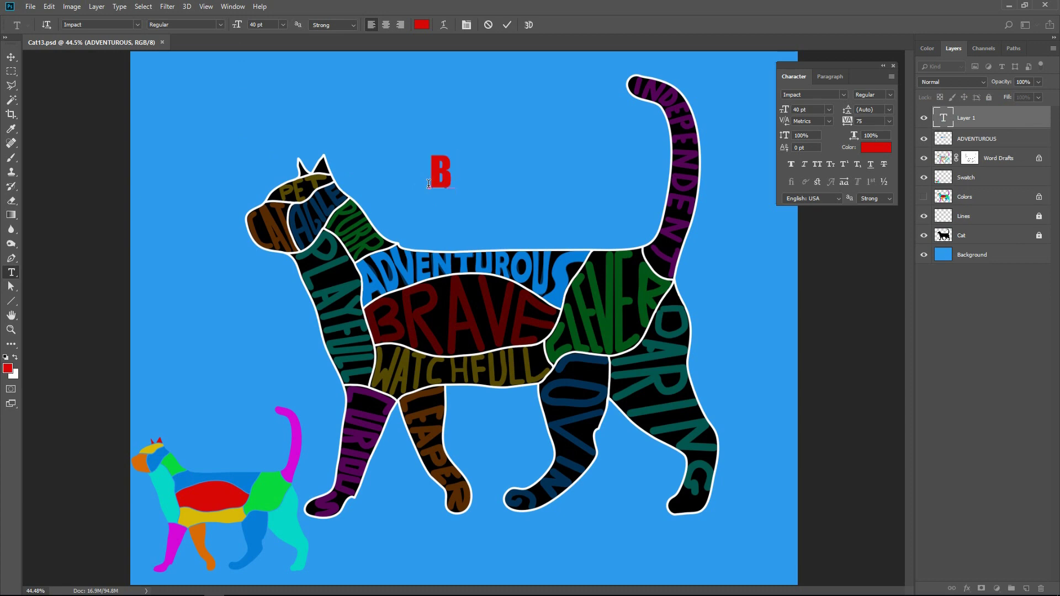
text(RAV)
text(E)
key(ctrl+Return)
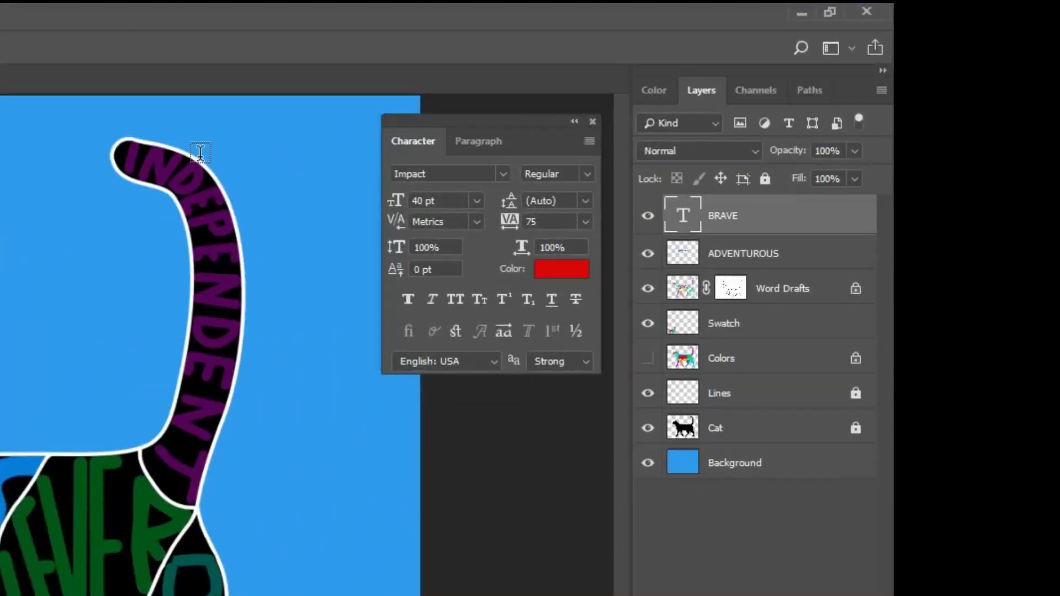
Set the BRAVE text's horizontal scale to 120% and commit it
click(684, 219)
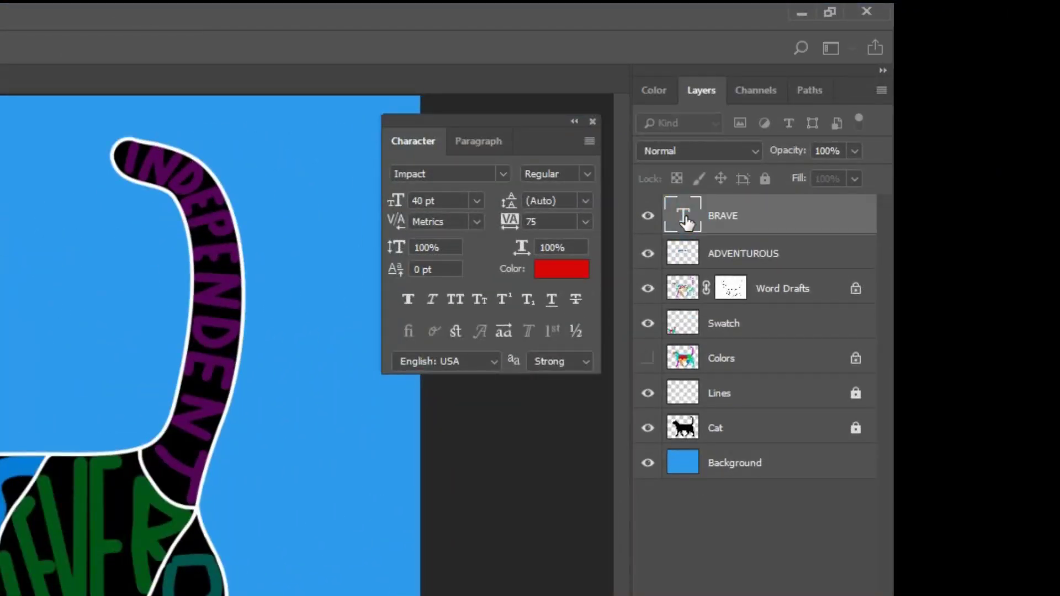
click(553, 247)
text(120)
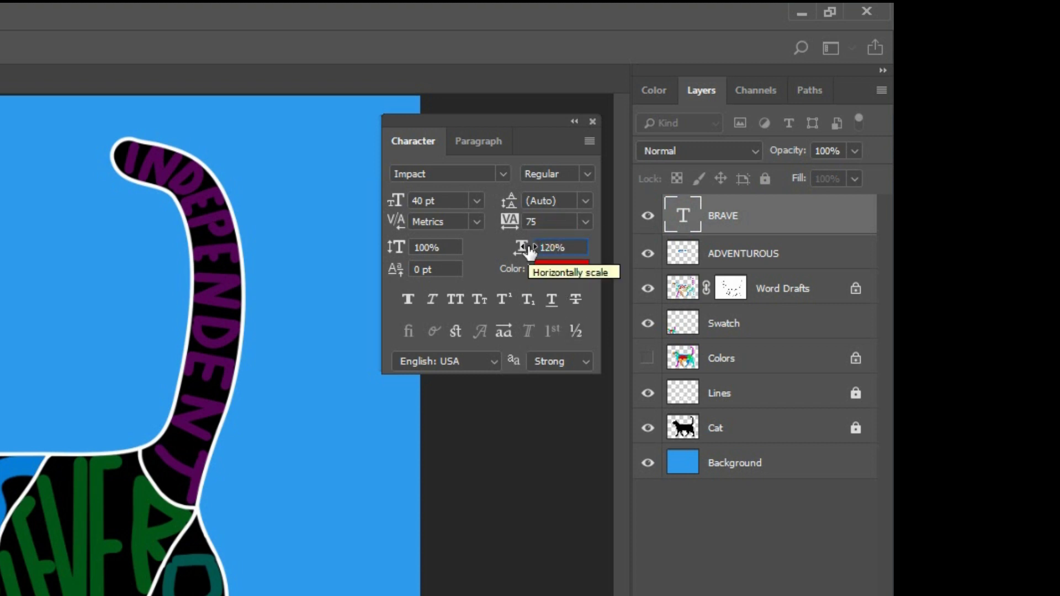
key(Return)
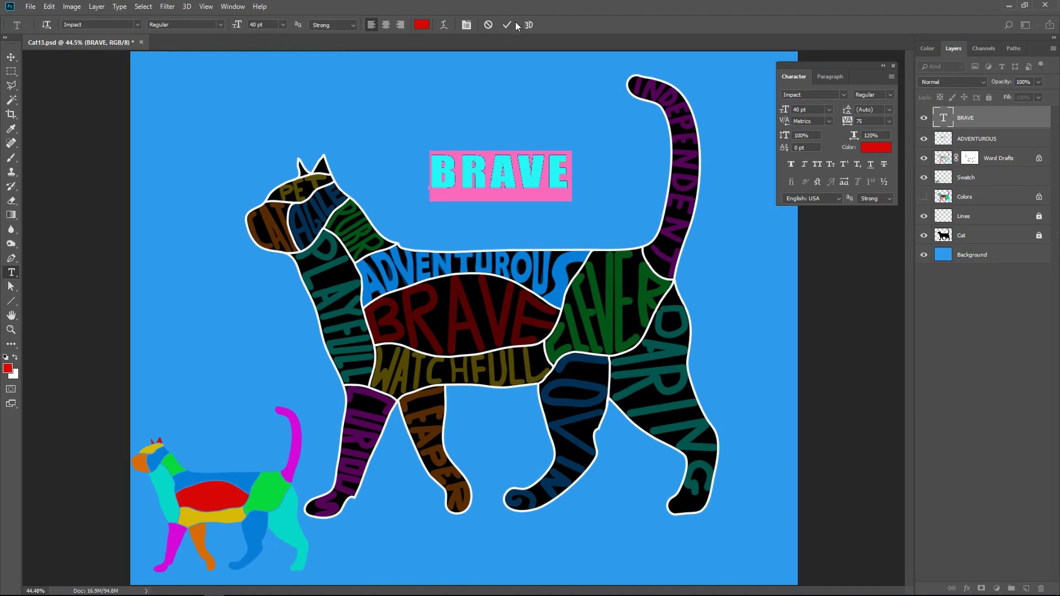
click(511, 23)
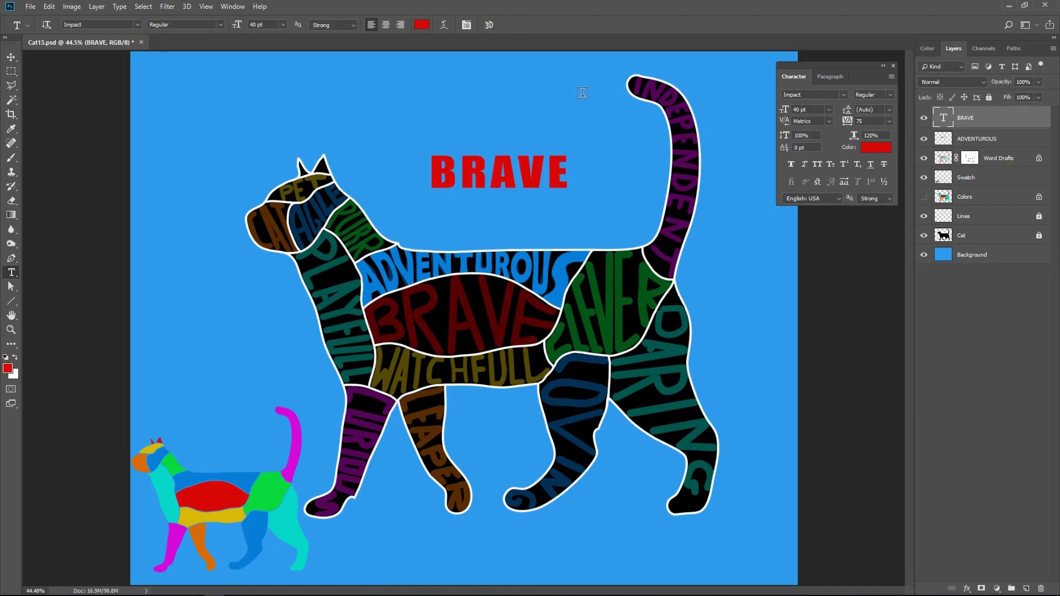
right_click(995, 118)
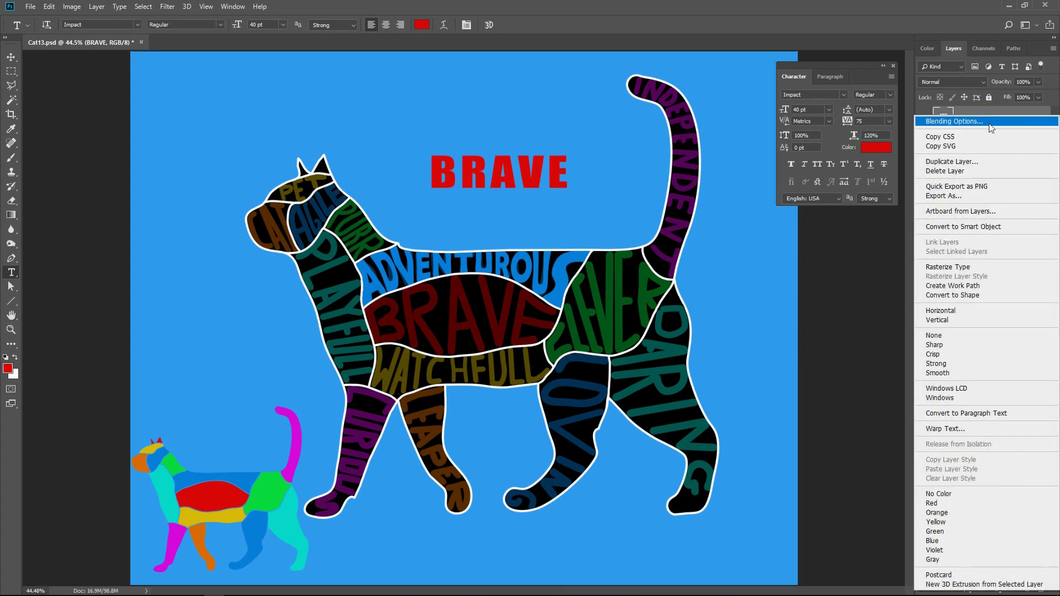
Rasterize the BRAVE type layer and marquee-select its letter B
click(989, 267)
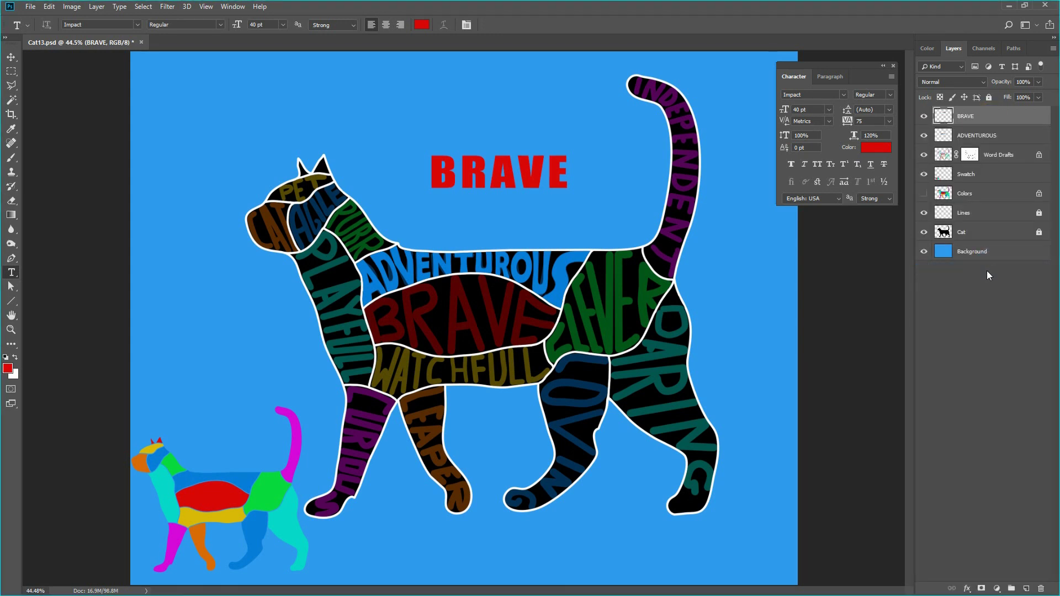
click(12, 73)
scroll(439, 193, up, 1)
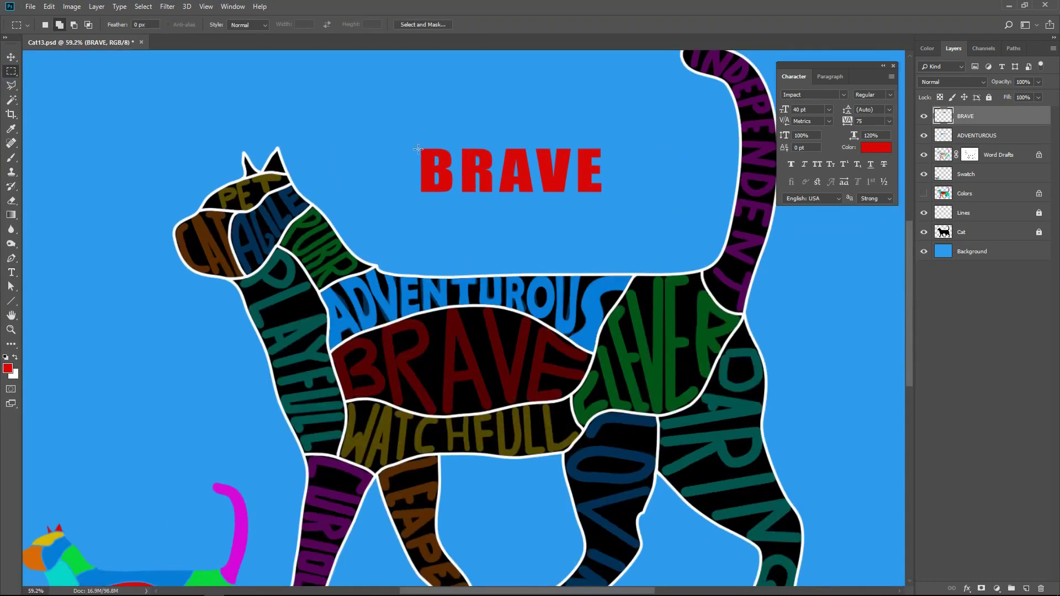
drag(417, 146, 457, 196)
Stretch and tilt the red B, then move it onto the front of the BRAVE band
key(ctrl+t)
mouse_move(435, 197)
mouse_down()
mouse_move(435, 233)
mouse_move(403, 188)
mouse_up()
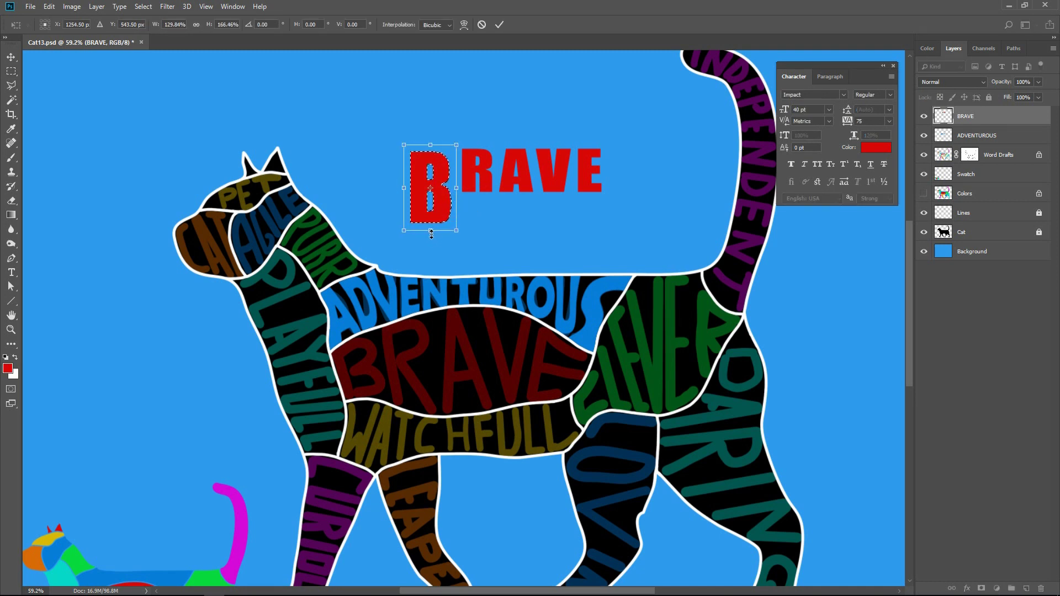
drag(431, 234, 431, 228)
drag(402, 134, 397, 141)
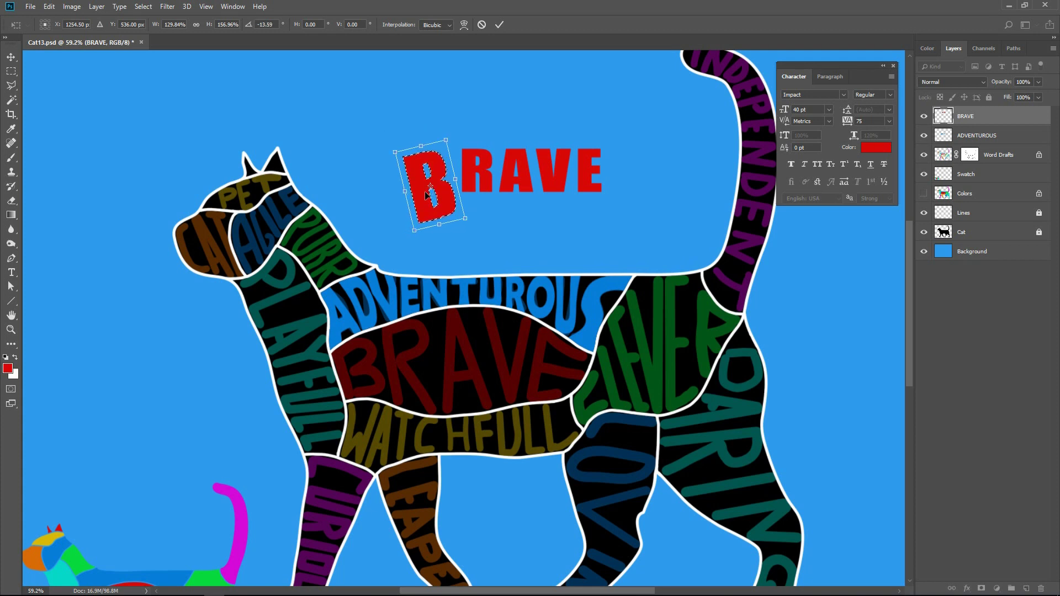
drag(426, 194, 356, 380)
drag(350, 325, 354, 337)
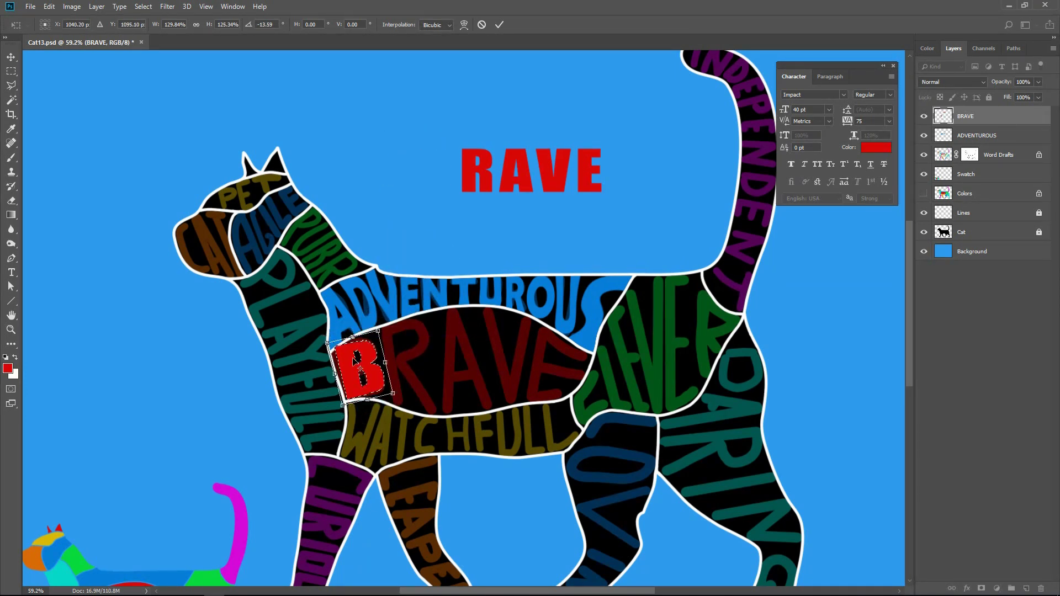
scroll(352, 360, up, 5)
Warp the B's top, lower right and bottom curve to fit the band's corner
right_click(352, 360)
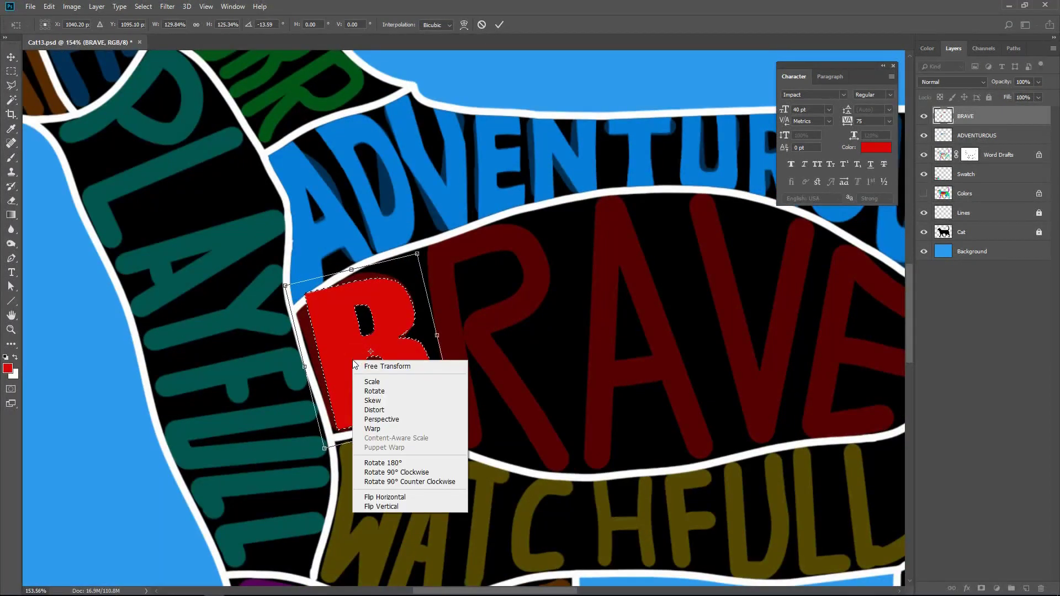
click(372, 429)
mouse_move(396, 259)
mouse_down()
mouse_move(398, 225)
mouse_move(427, 203)
mouse_up()
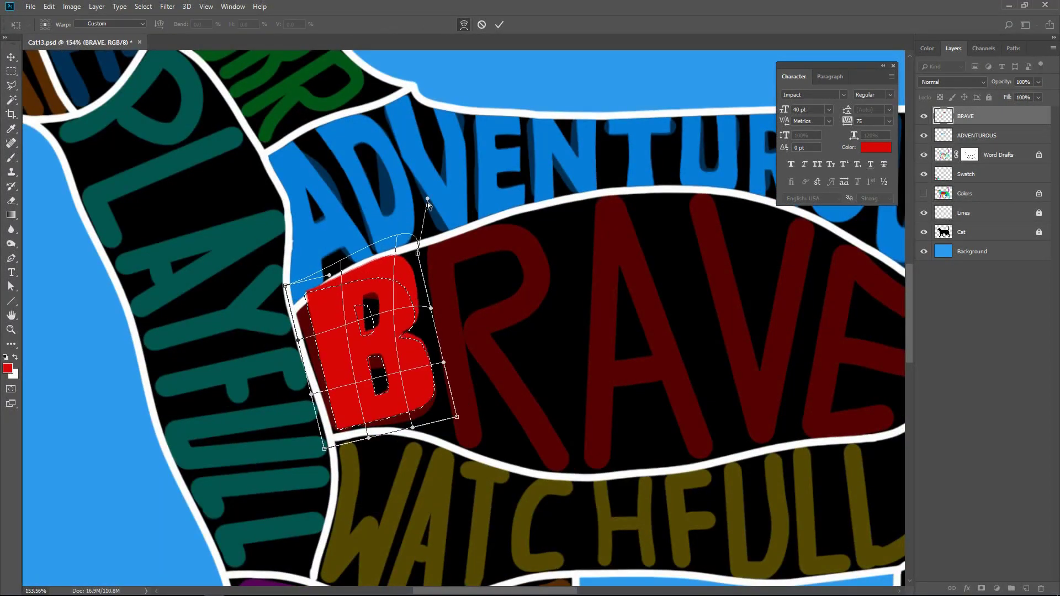
drag(457, 417, 477, 514)
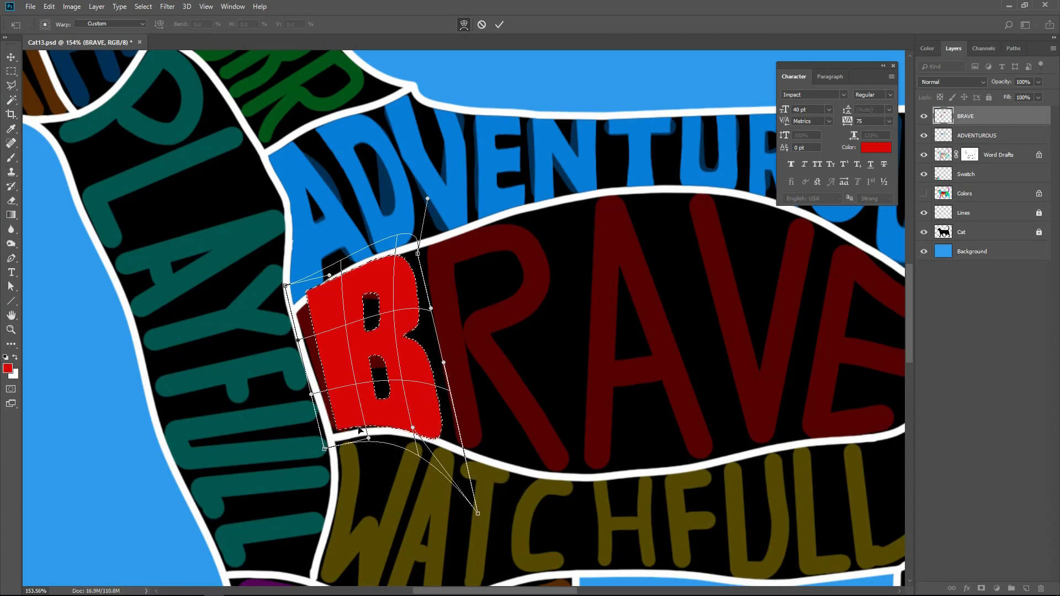
drag(361, 430, 377, 452)
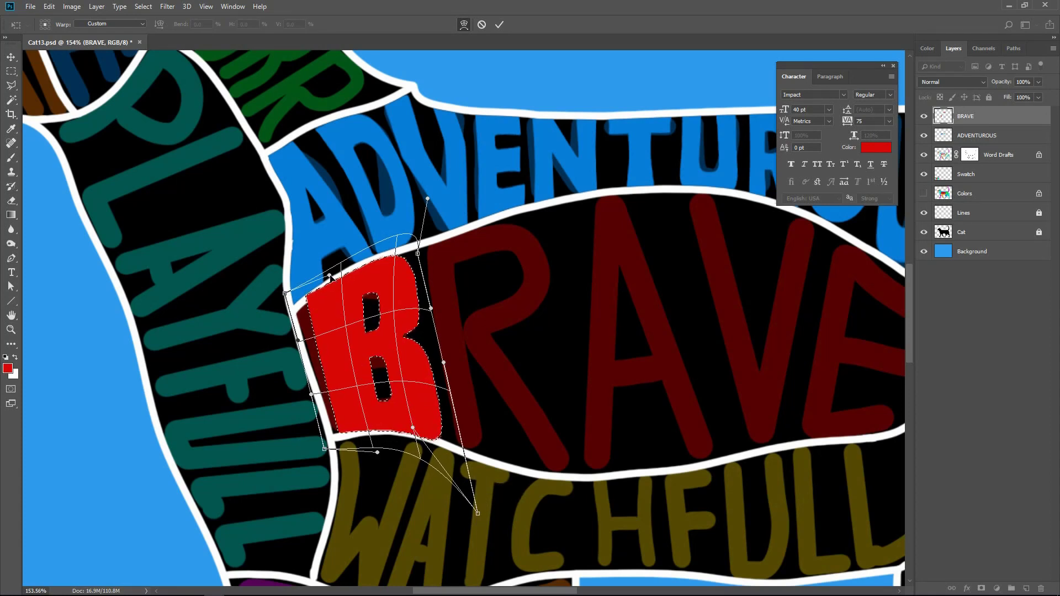
click(501, 24)
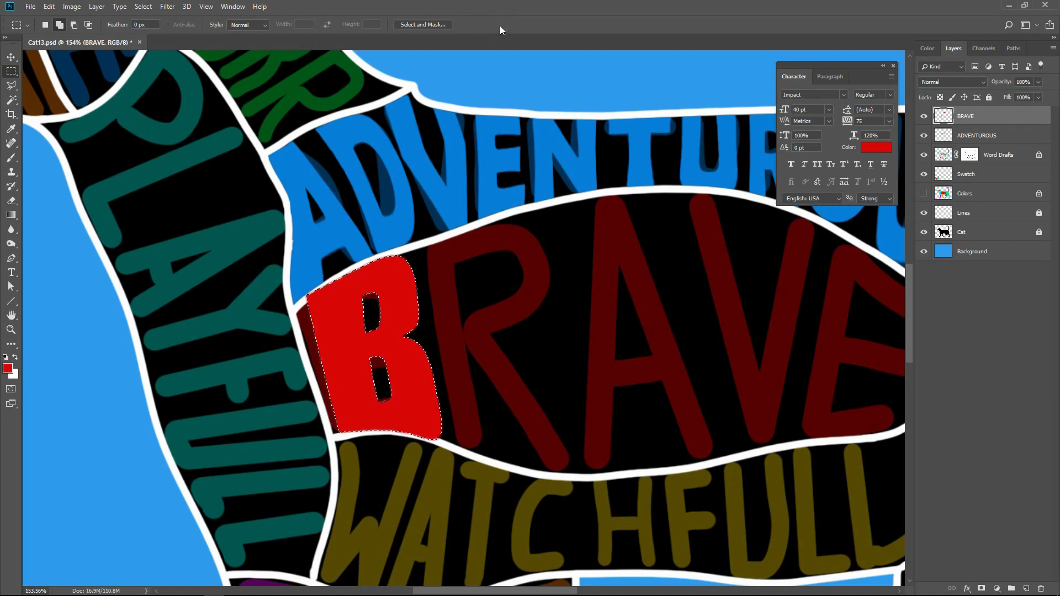
Zoom to fit the canvas, close the Character panel and delete the Word Drafts layer
key(ctrl+0)
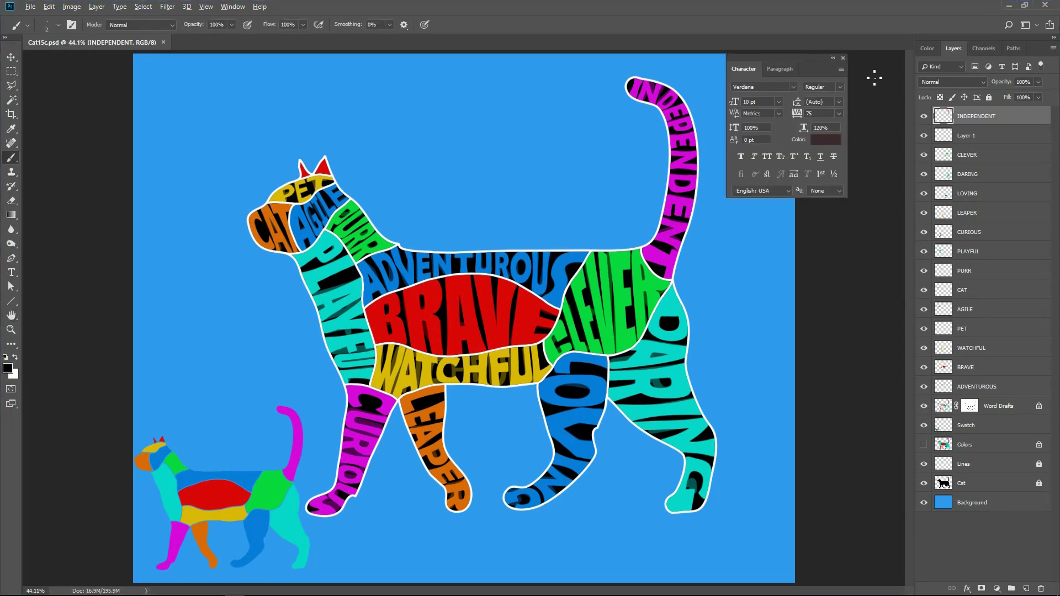
click(844, 58)
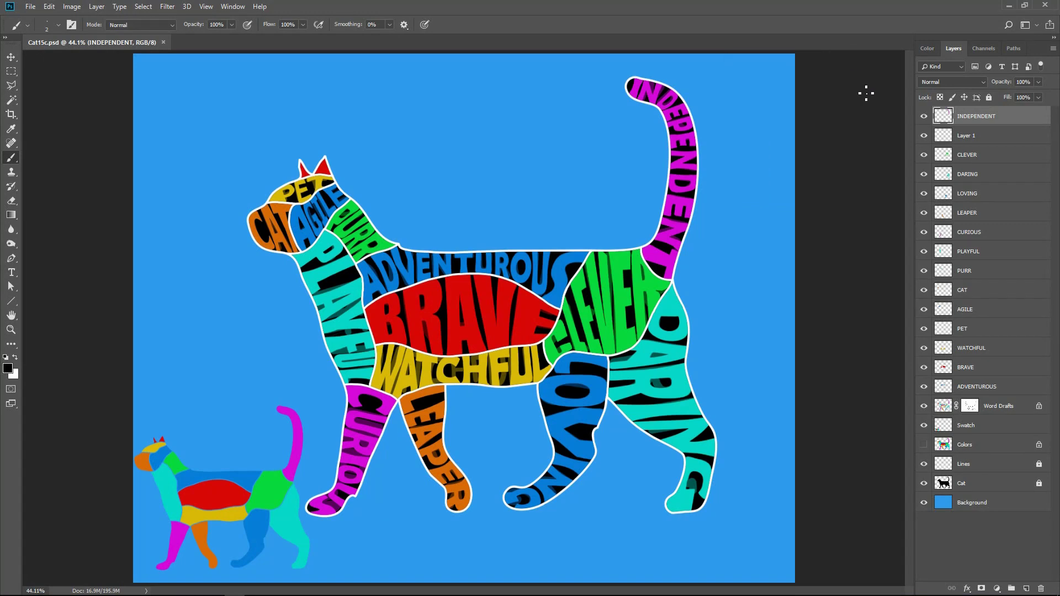
click(999, 406)
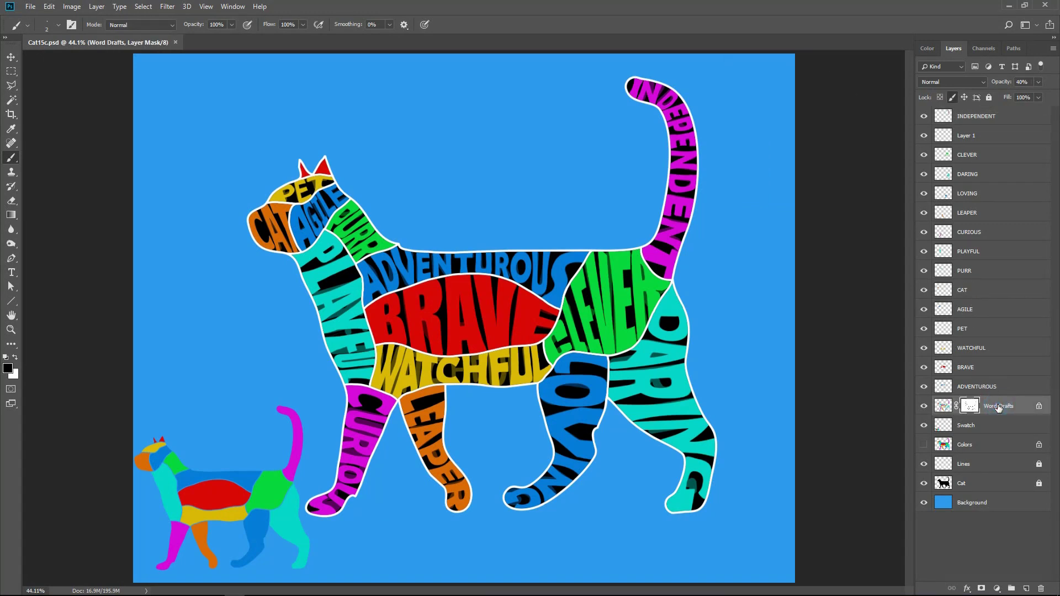
right_click(999, 406)
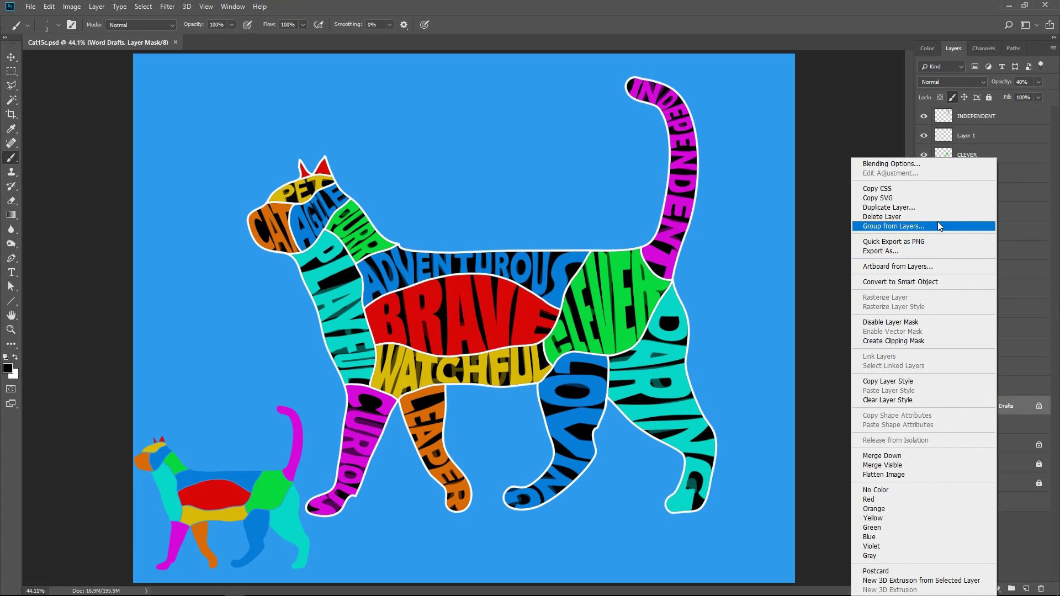
click(938, 222)
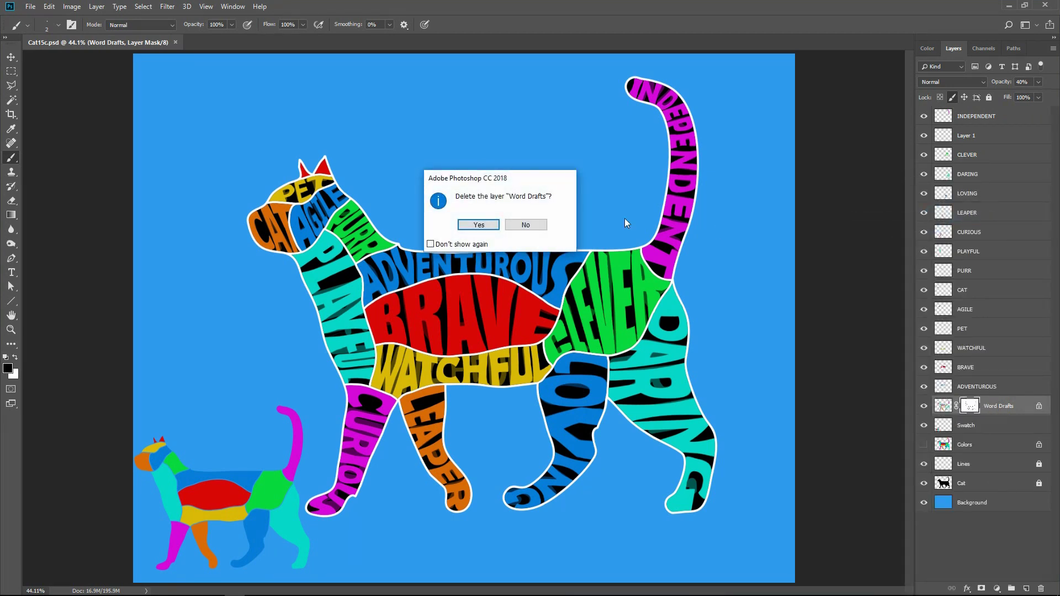
click(481, 224)
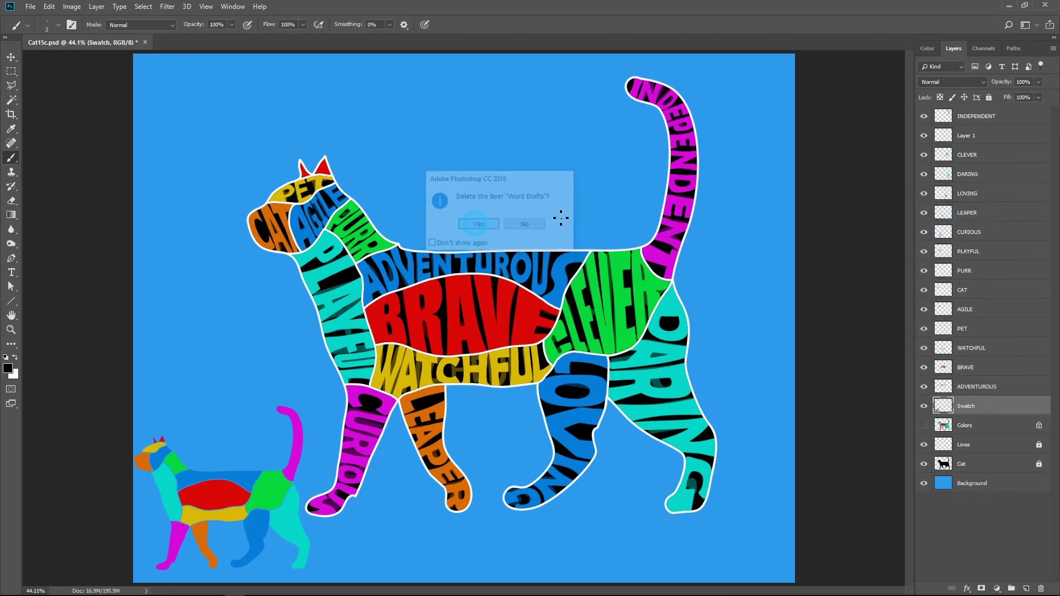
Delete the Swatch layer holding the small reference cat
right_click(1011, 406)
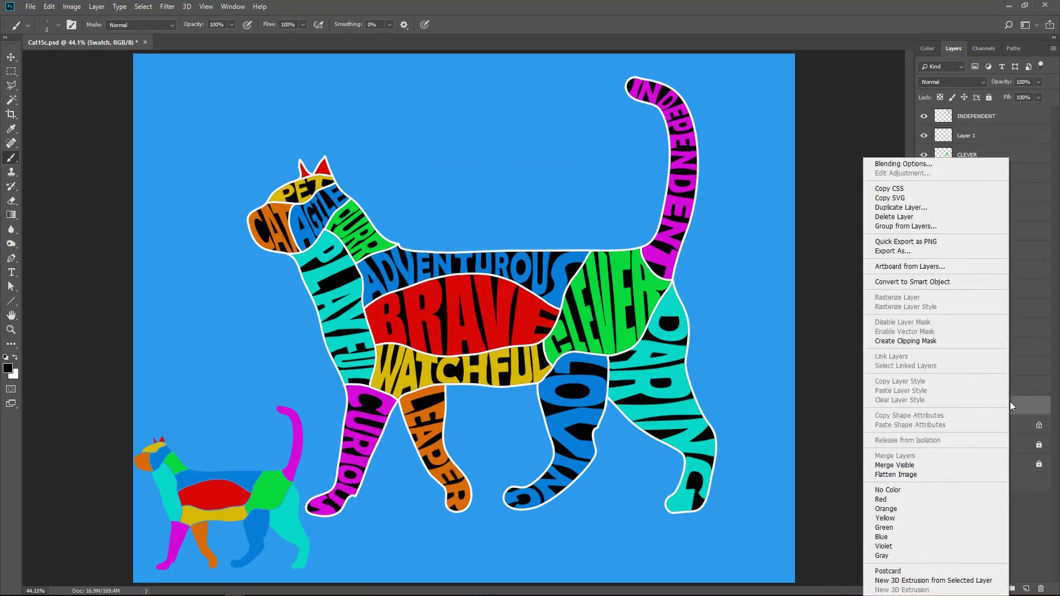
click(938, 218)
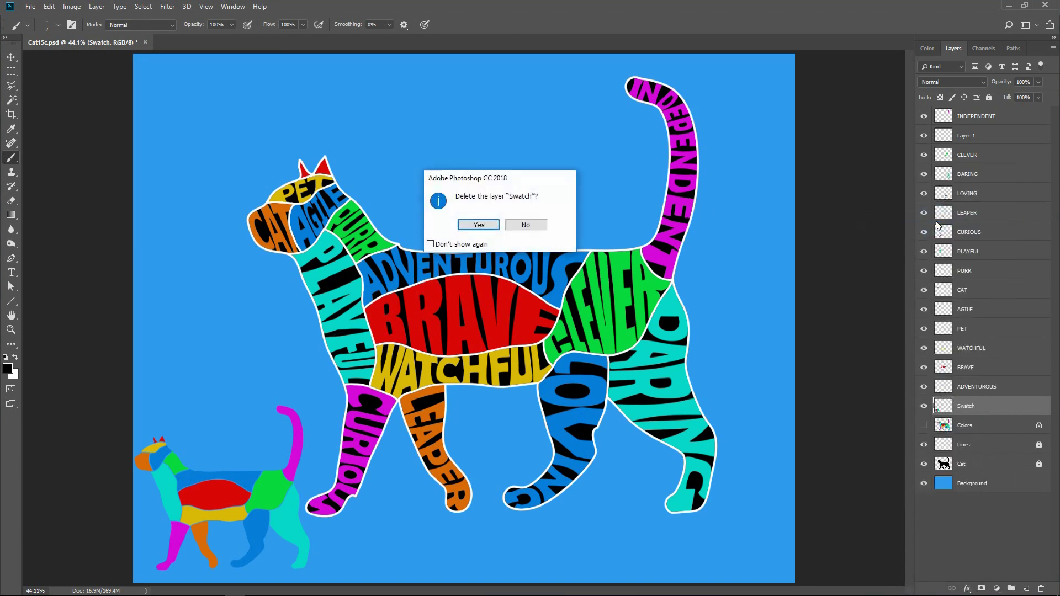
click(461, 224)
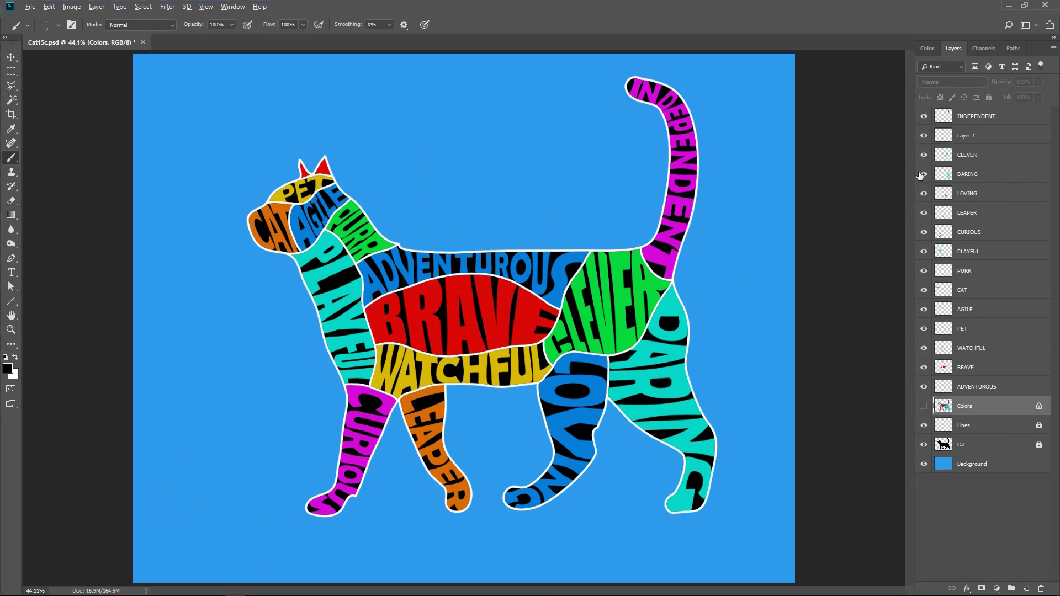
Select the word layers INDEPENDENT through ADVENTUROUS and group them as 'Words'
click(1020, 118)
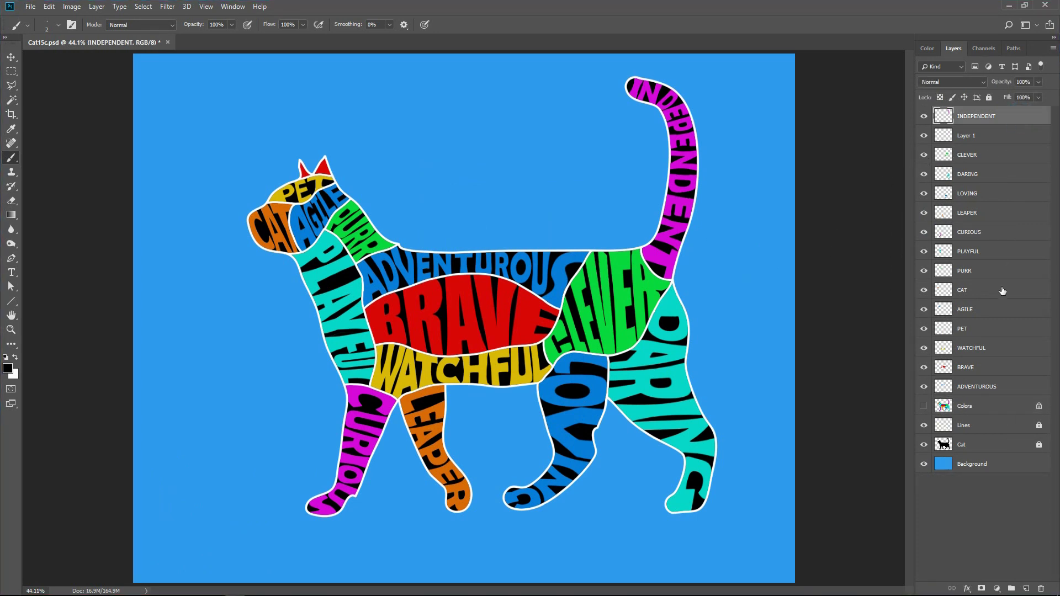
shift+click(1015, 389)
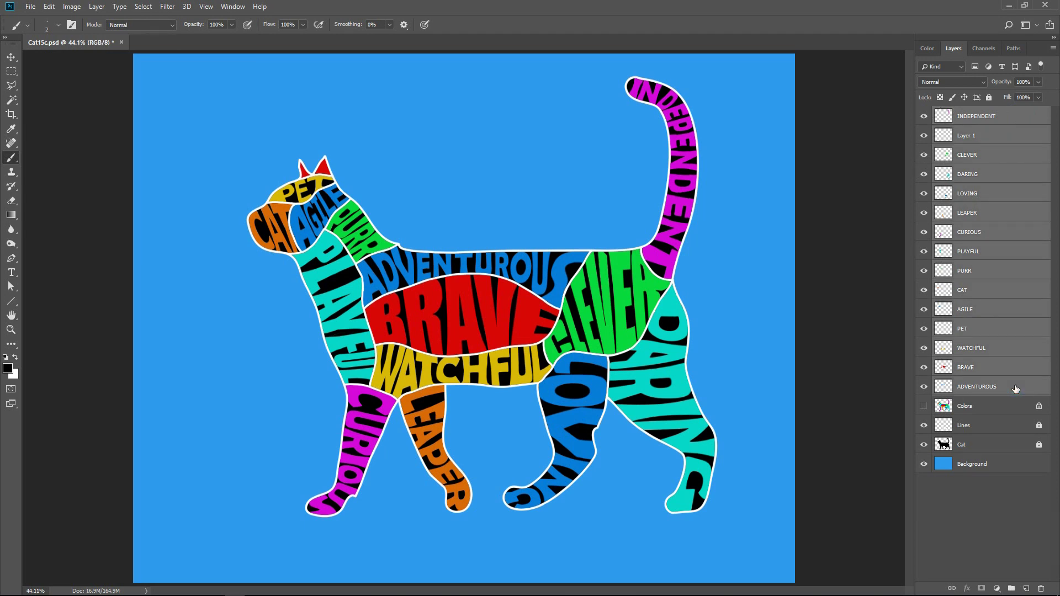
right_click(1016, 388)
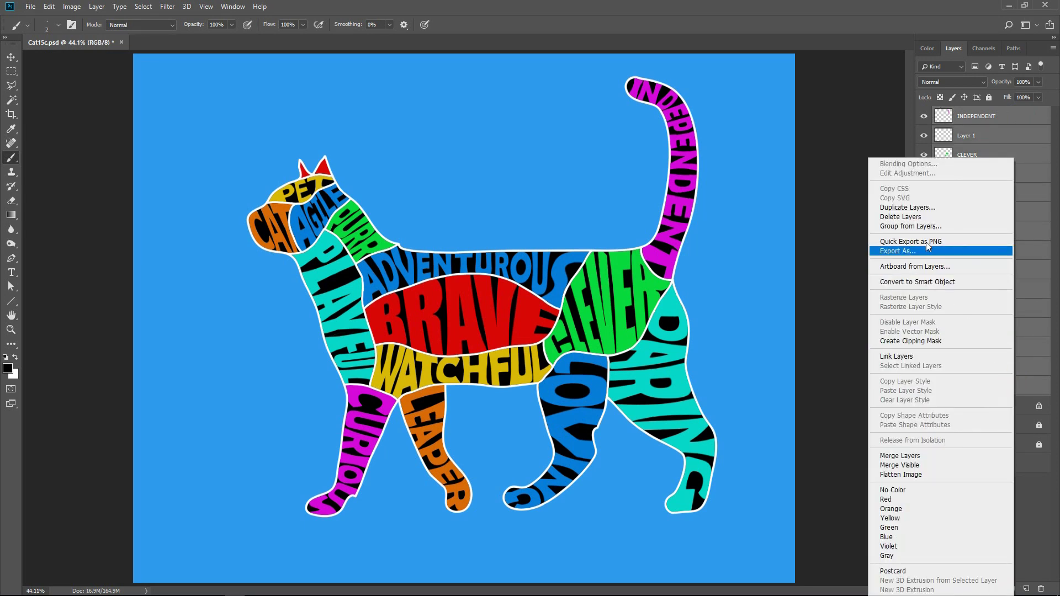
click(918, 227)
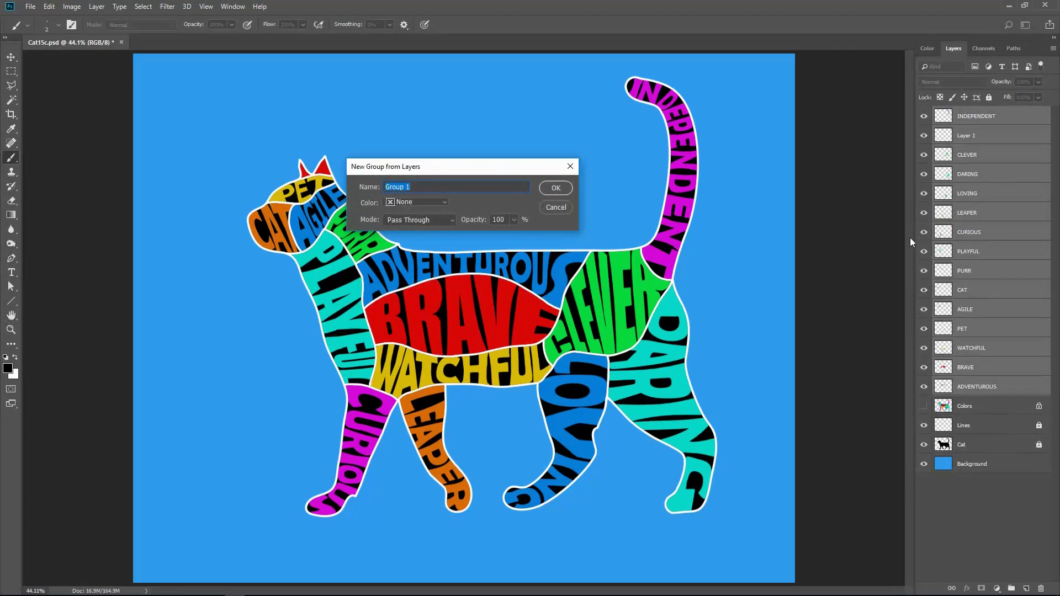
text(Words)
click(555, 188)
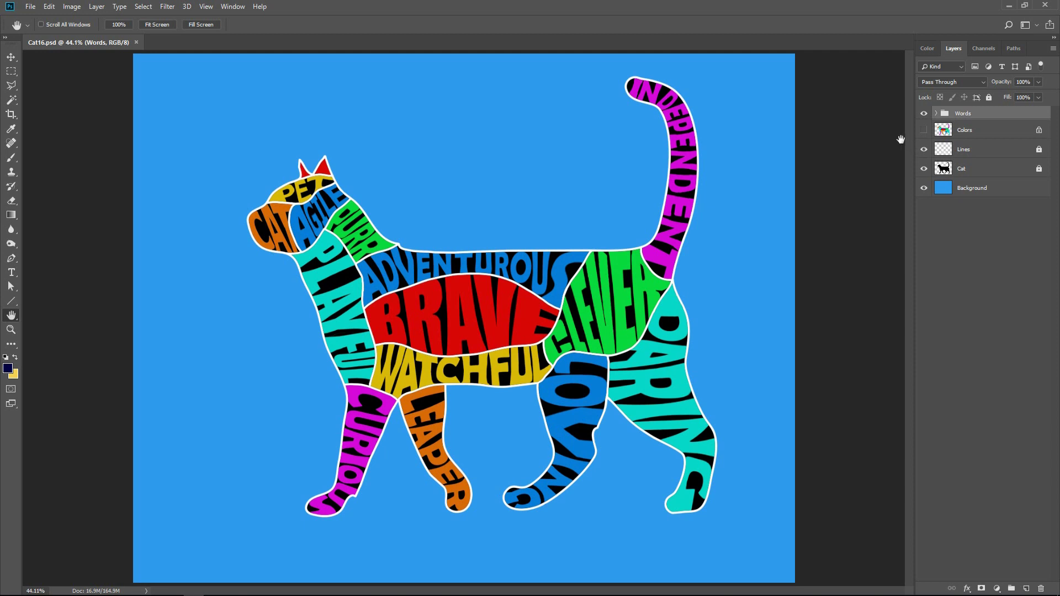
Hide the Lines and Cat layers and select the Background layer
click(925, 149)
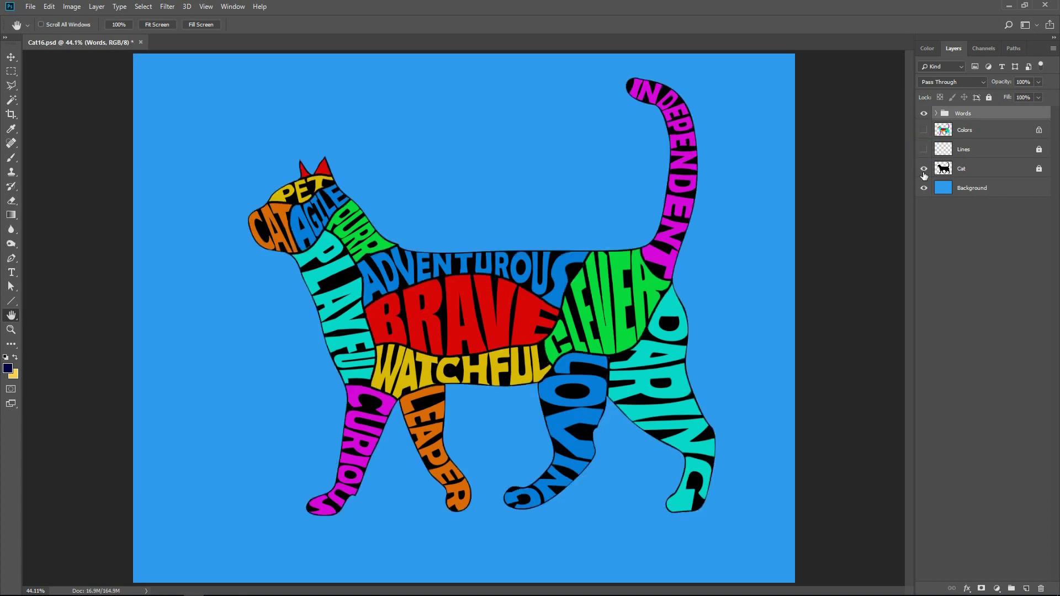
click(924, 169)
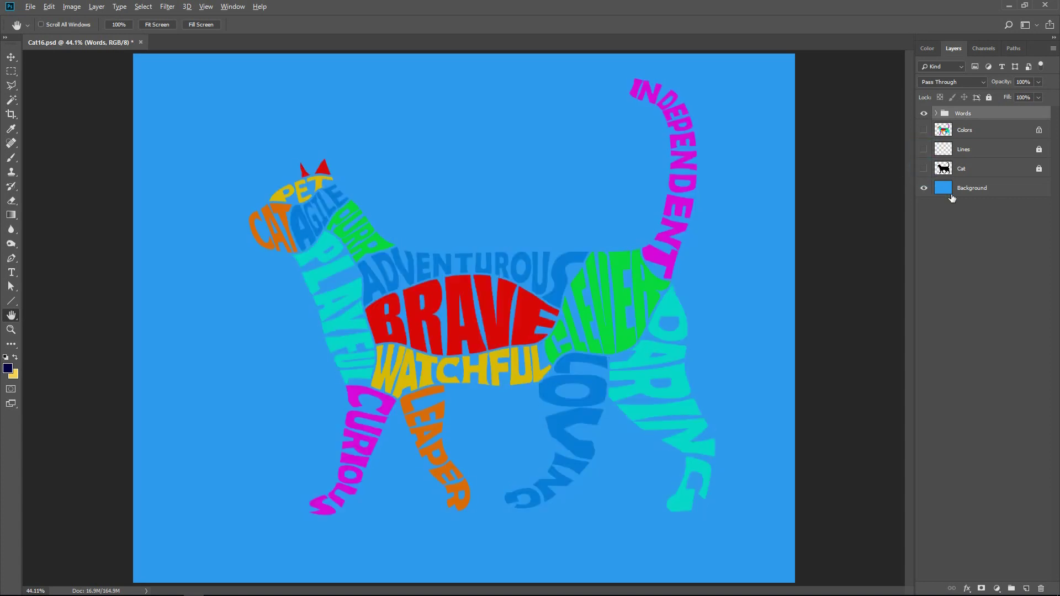
click(1006, 190)
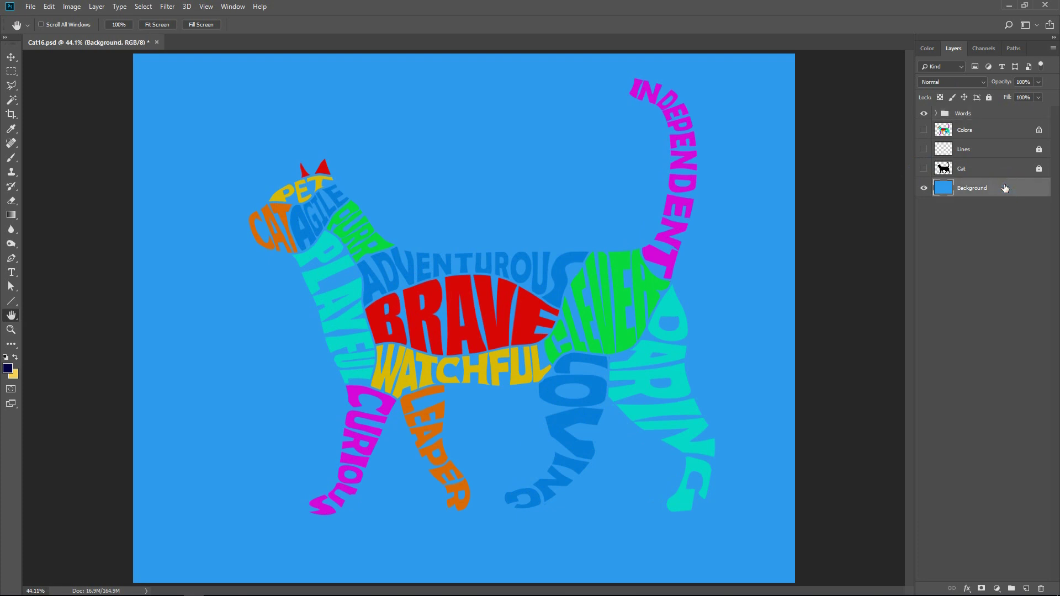
Add a Solid Color fill layer in dark navy 020244 above the Background
click(997, 589)
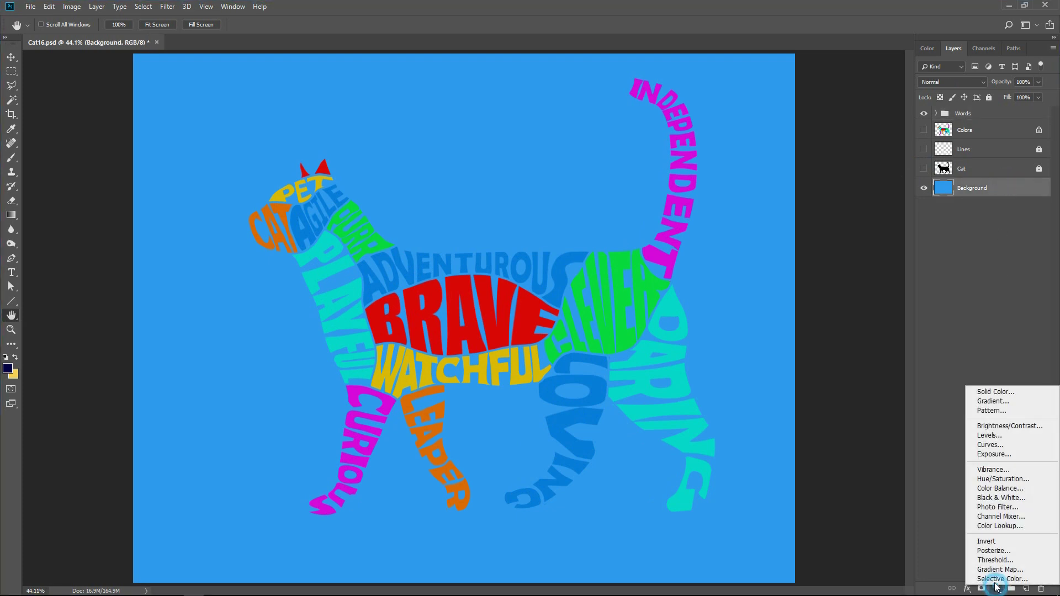
click(1022, 392)
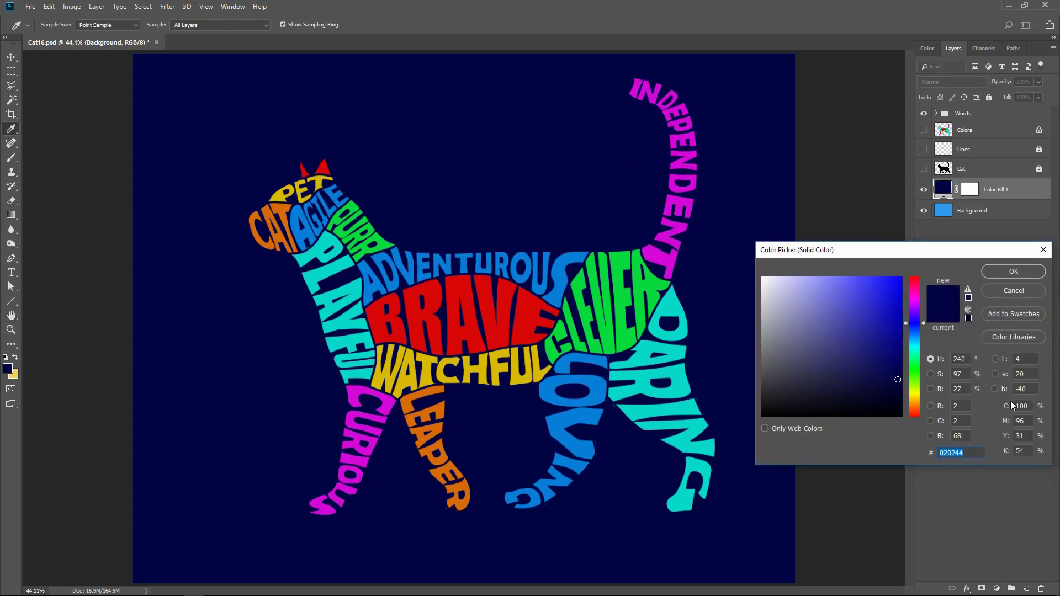
click(888, 354)
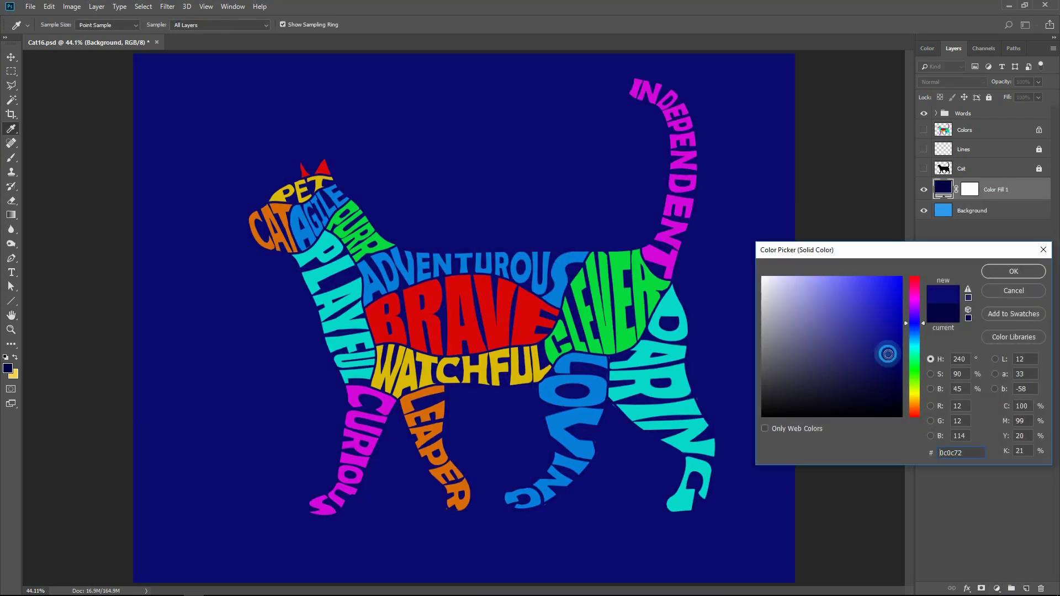
click(897, 382)
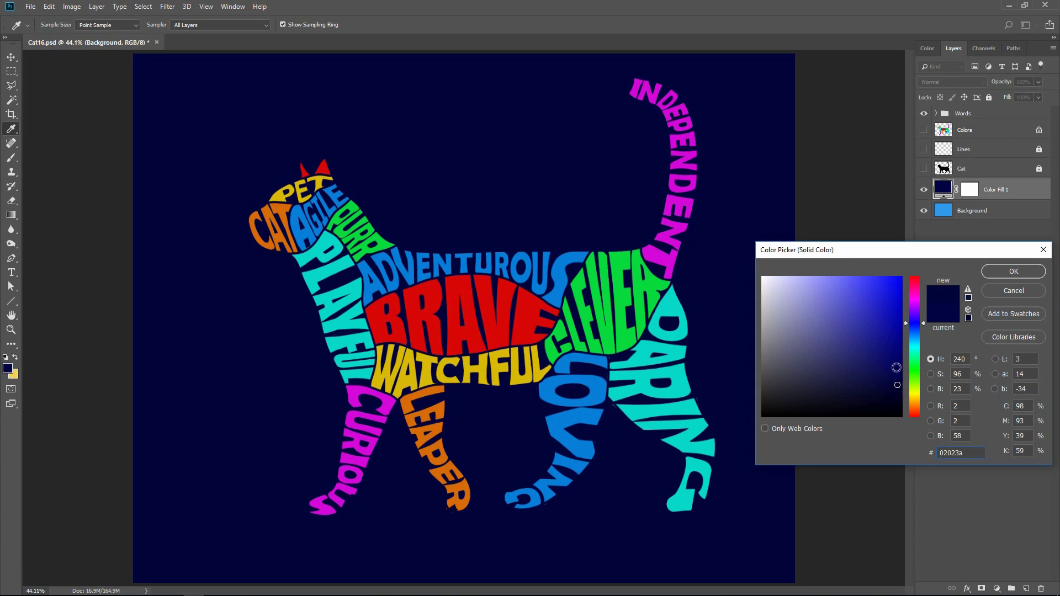
click(817, 296)
click(898, 389)
click(899, 380)
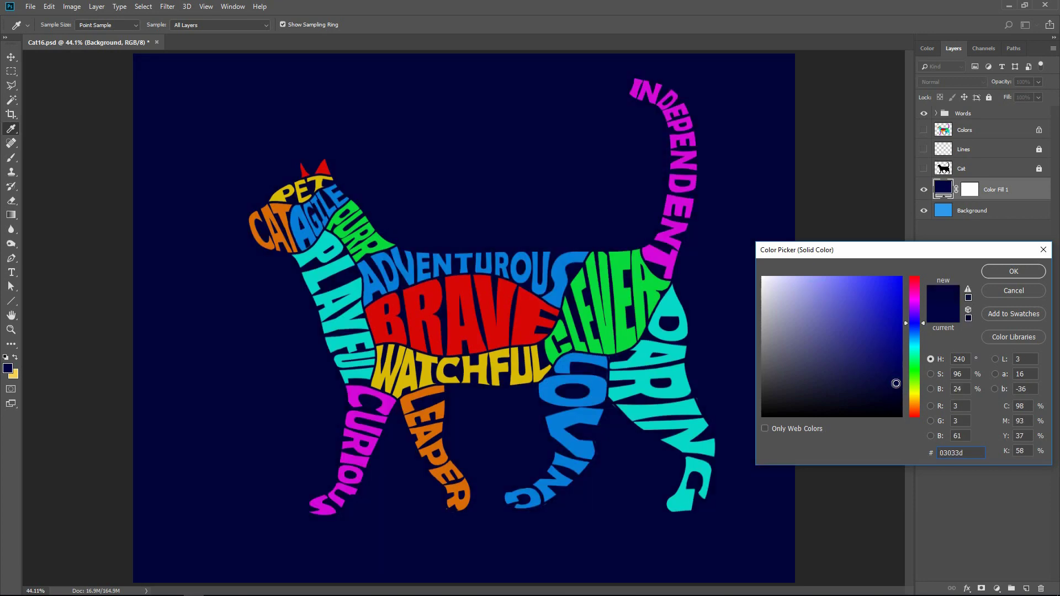
click(1014, 273)
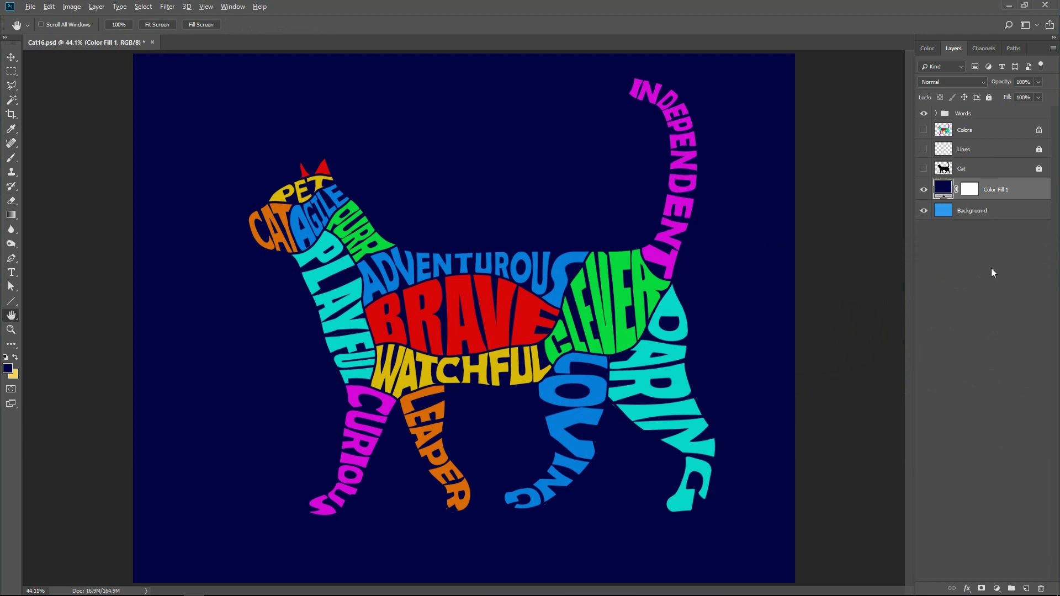
Apply a Bevel & Emboss layer effect to the Words group
click(1000, 114)
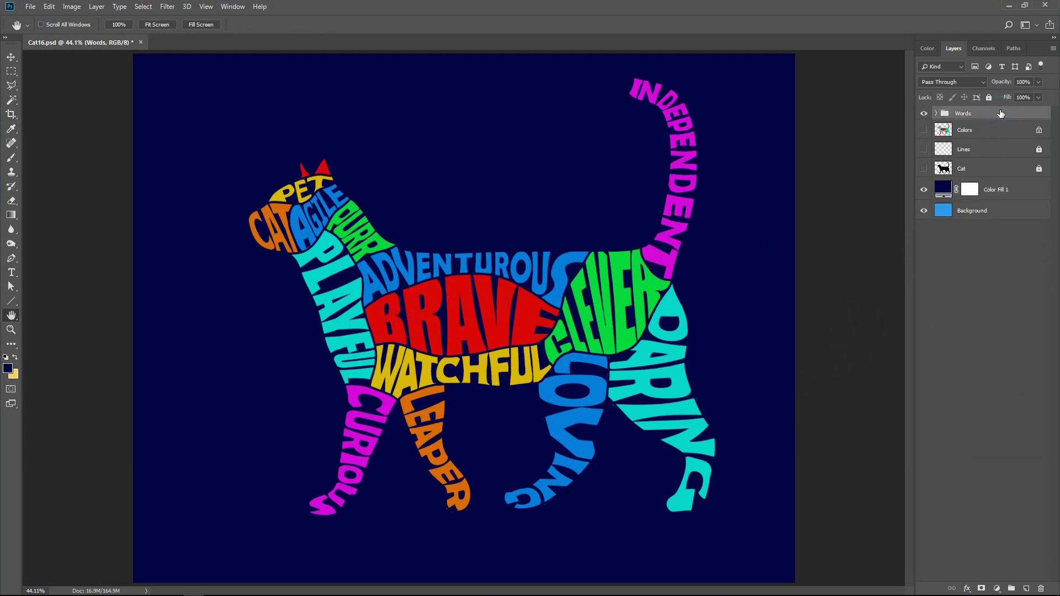
click(965, 588)
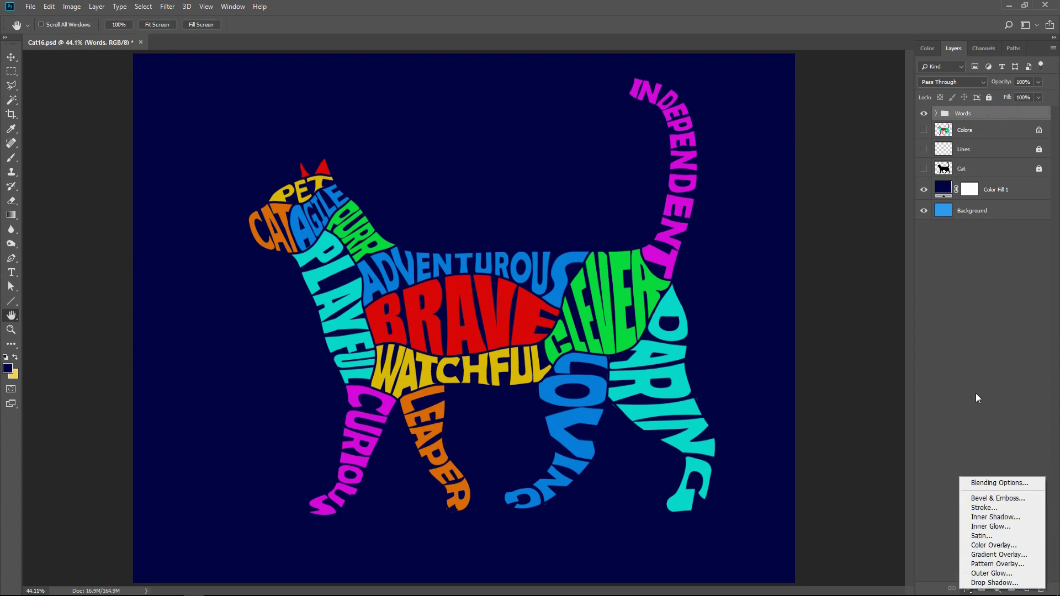
click(982, 499)
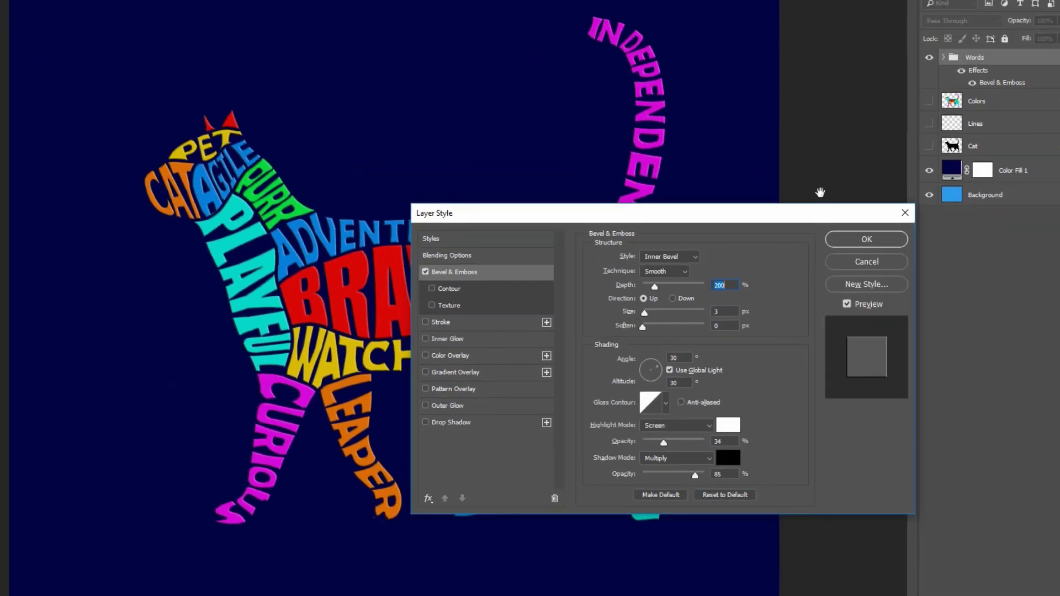
click(859, 238)
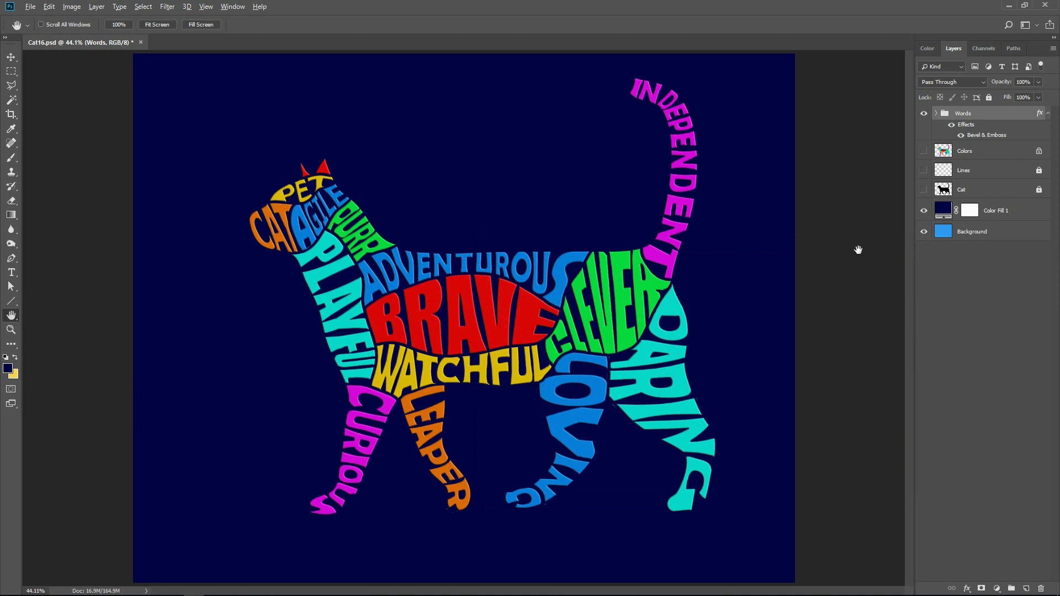
Enable Pattern Overlay on the Words group using the grey Pebble Board pattern
double_click(969, 127)
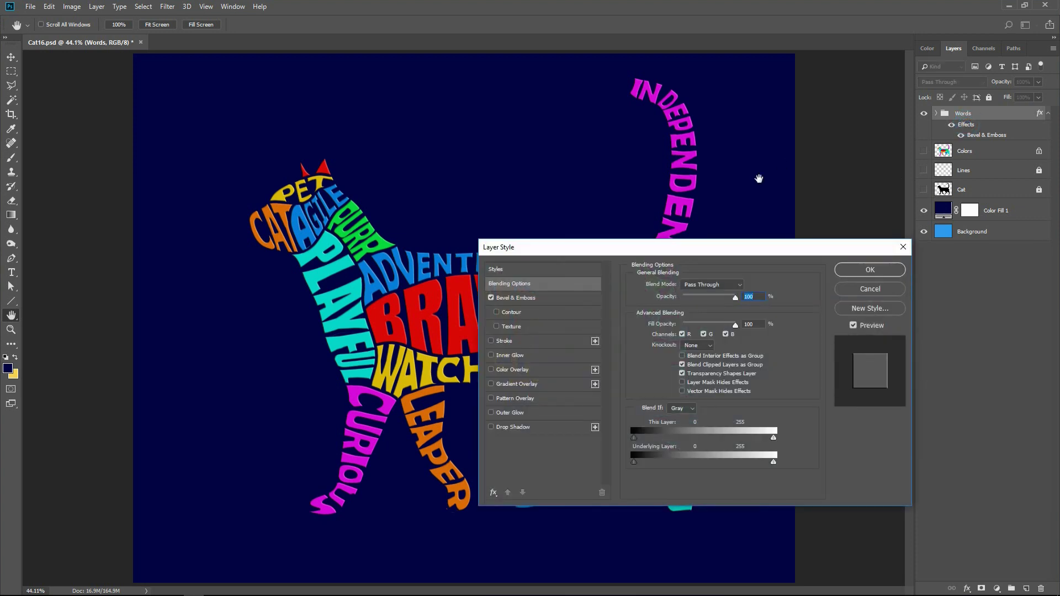
click(491, 400)
click(509, 400)
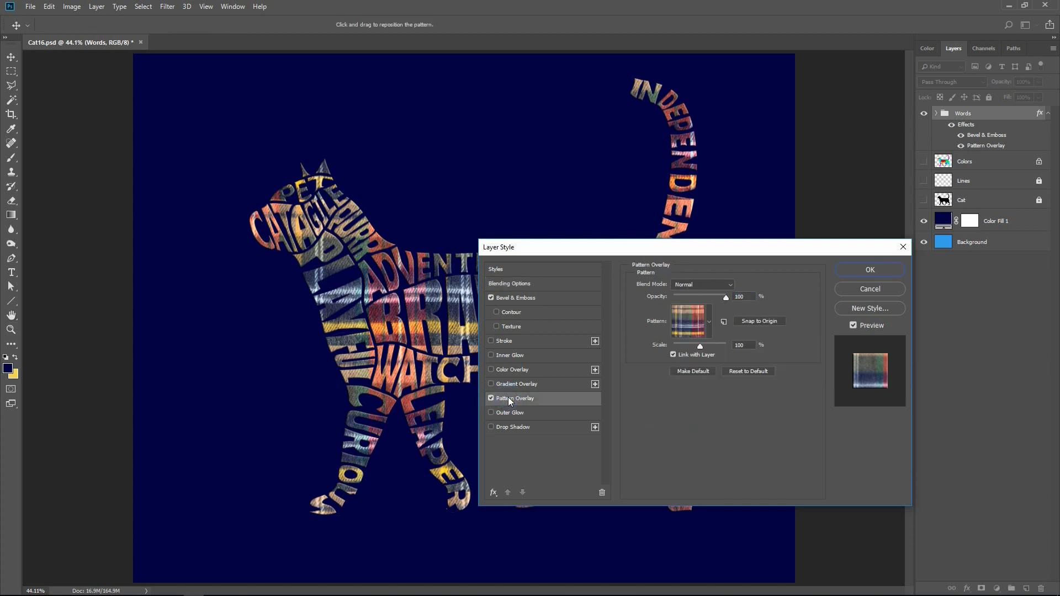
click(708, 319)
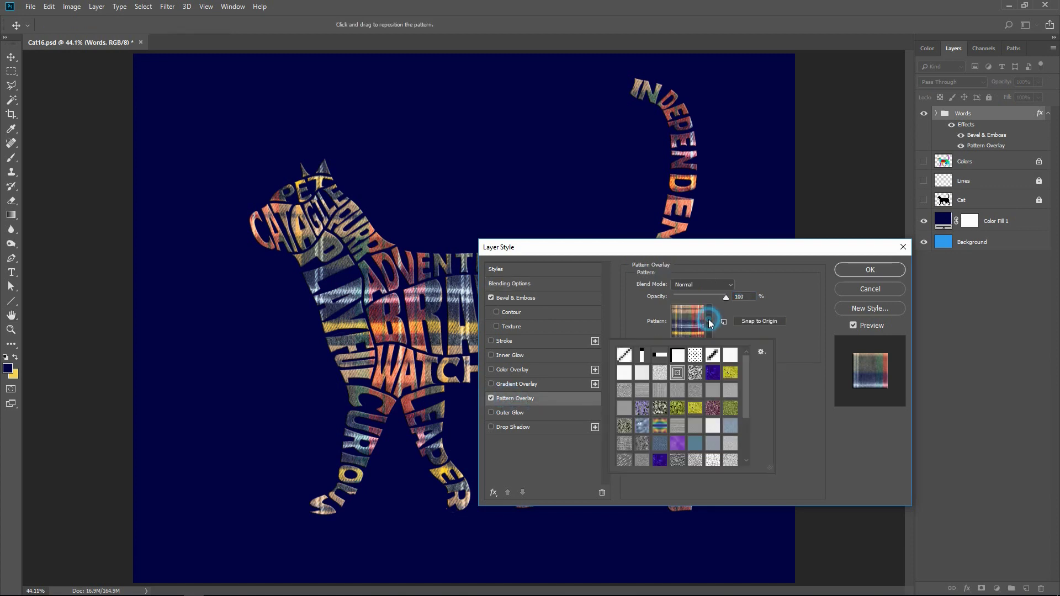
click(732, 391)
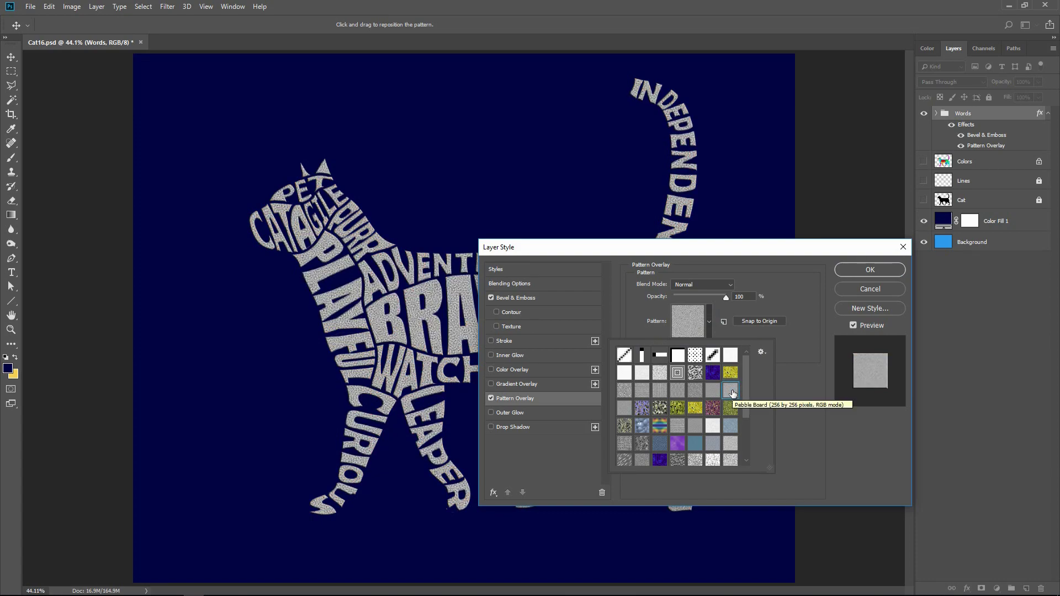
drag(718, 247, 770, 250)
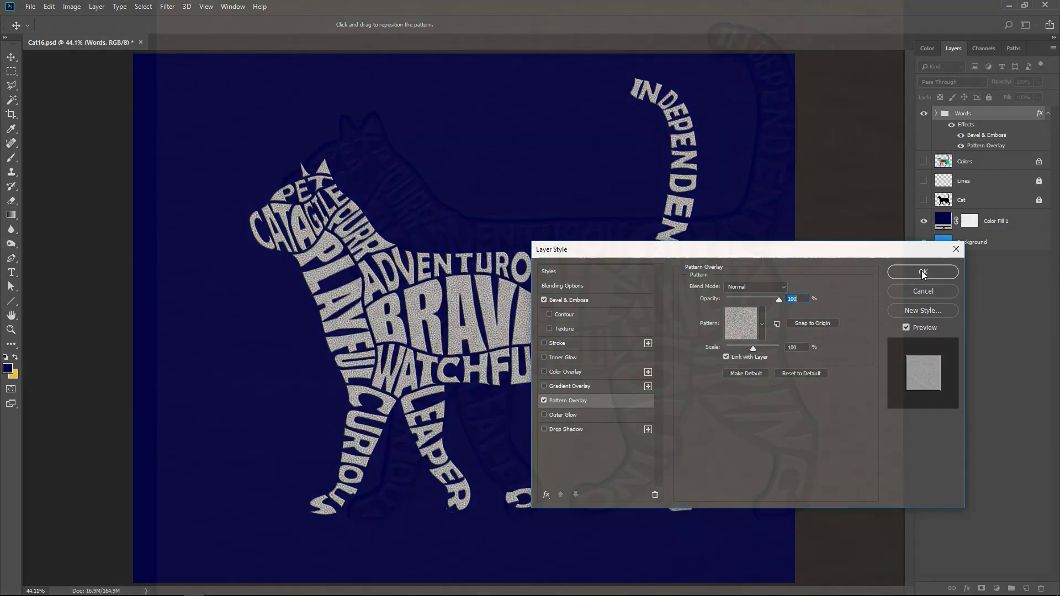